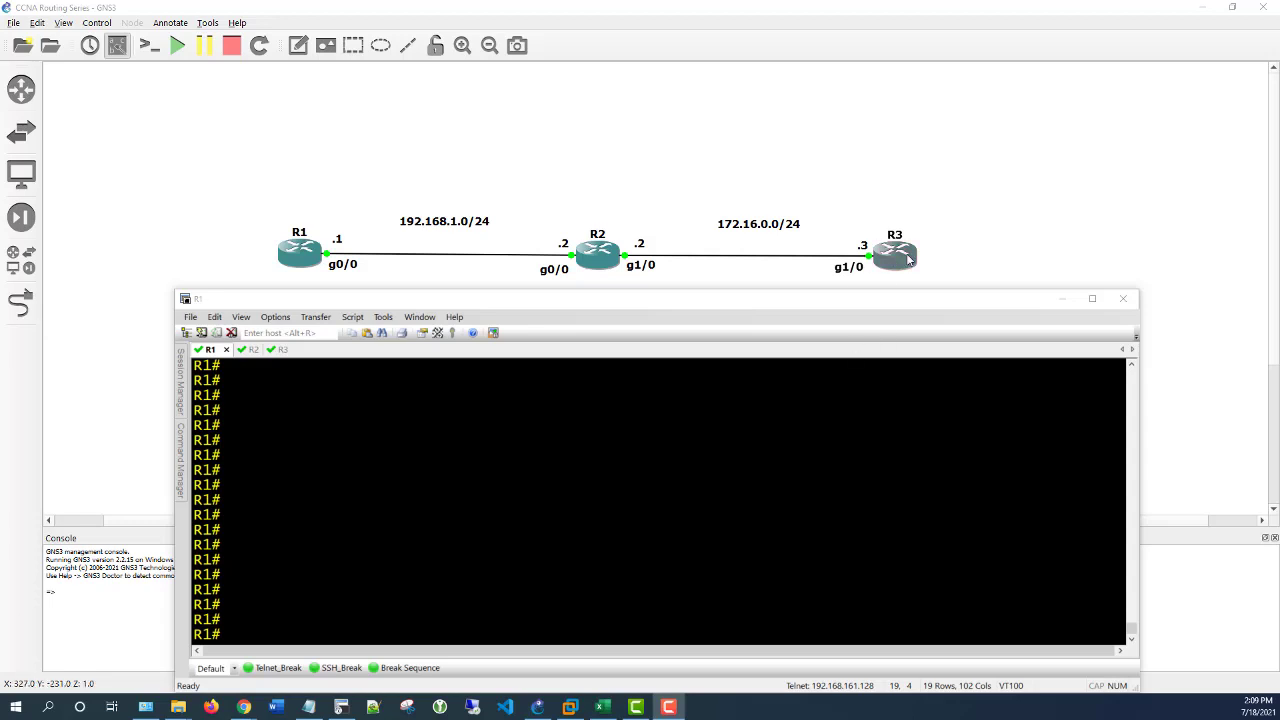
# - On R3, list configured static routes, revealing 192.168.1.0/24 via 172.16.0.2
pyautogui.click(317, 445)
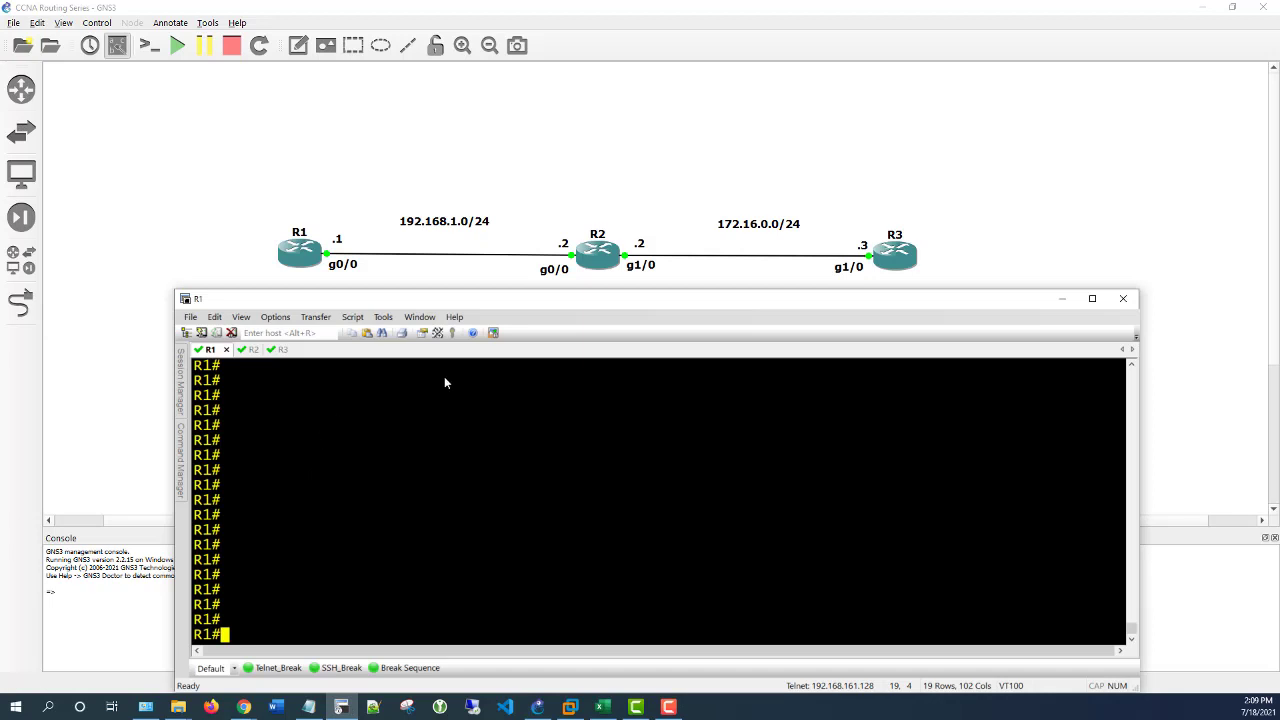
pyautogui.click(271, 350)
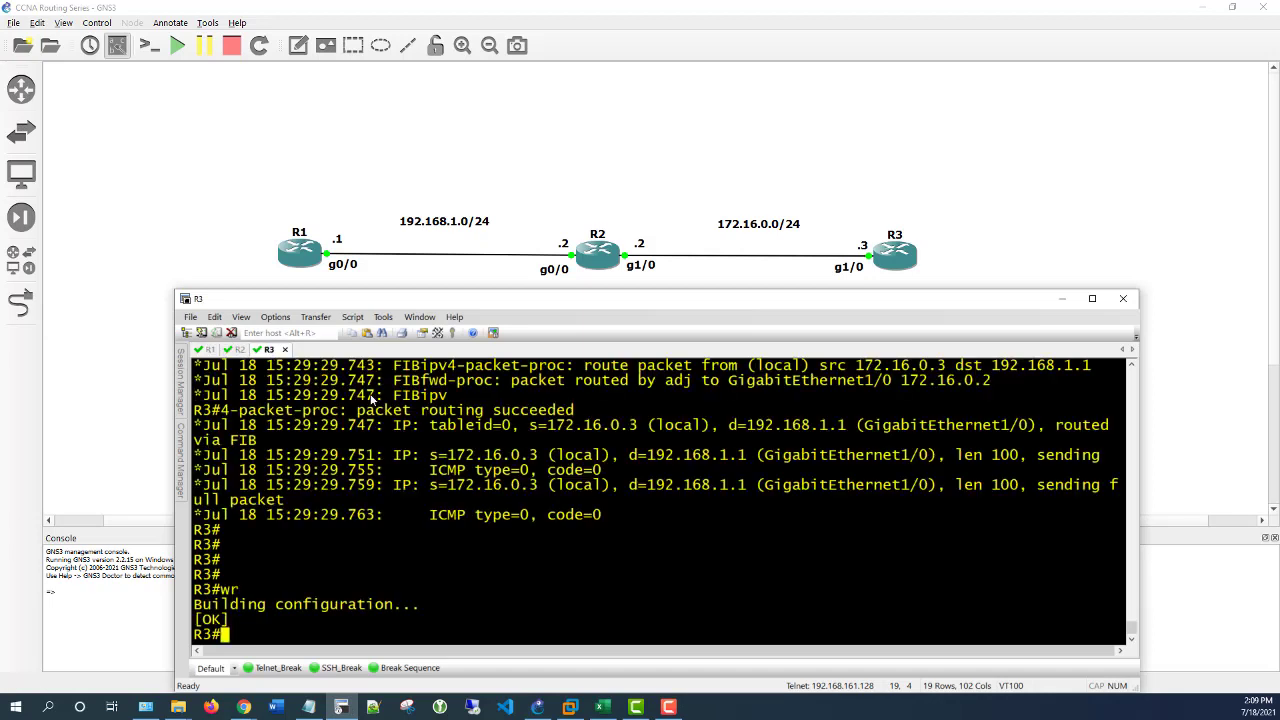
pyautogui.press('Return')
pyautogui.press('Return')
pyautogui.press('Return')
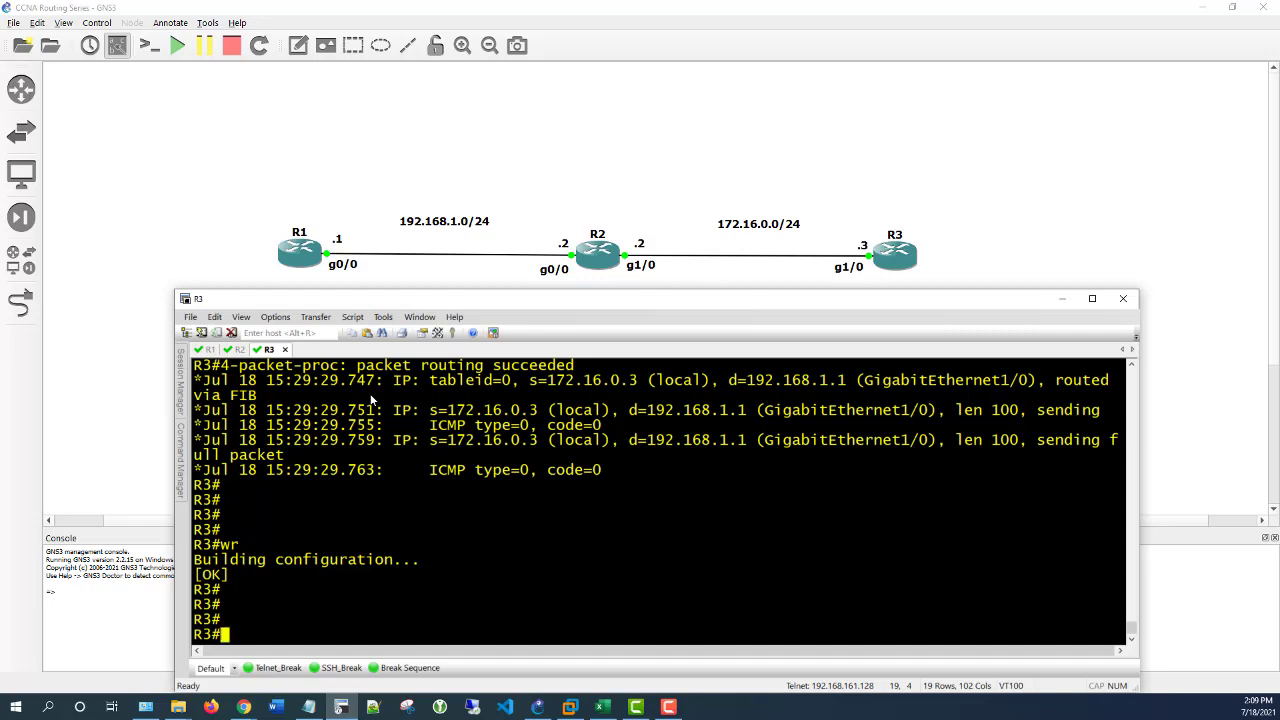
pyautogui.write('show run | inc')
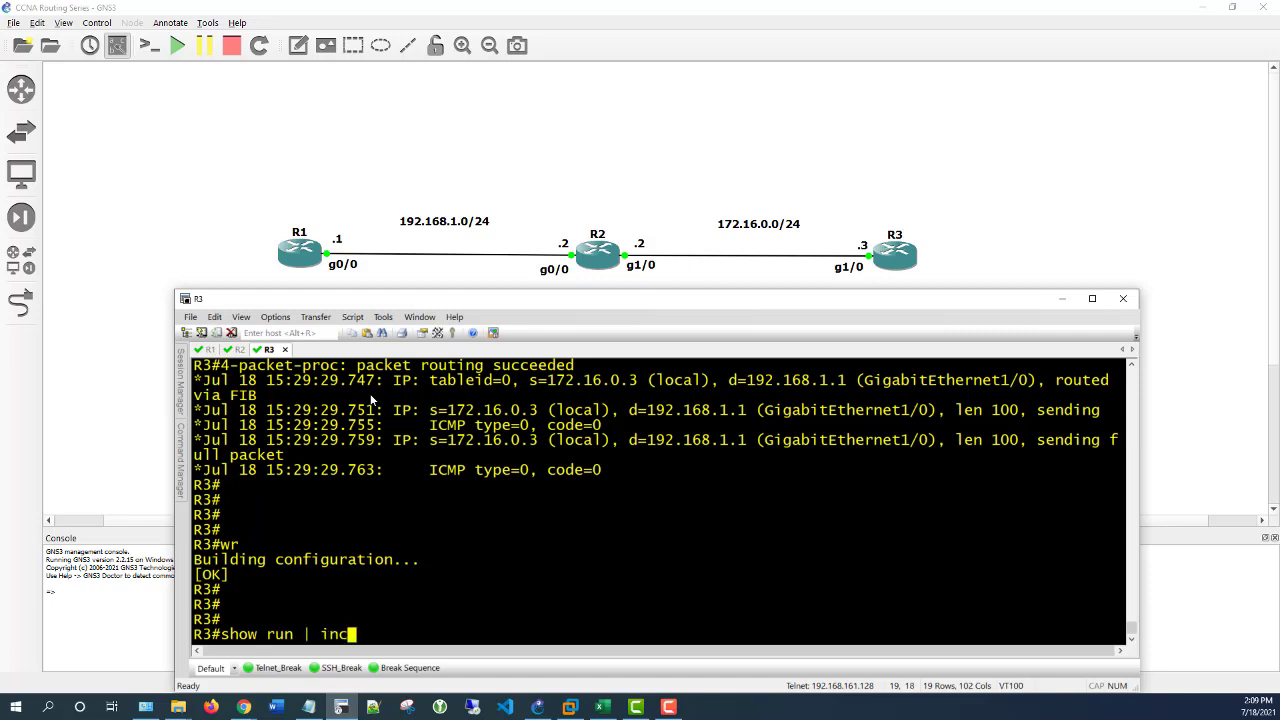
pyautogui.write('l')
pyautogui.press('Tab')
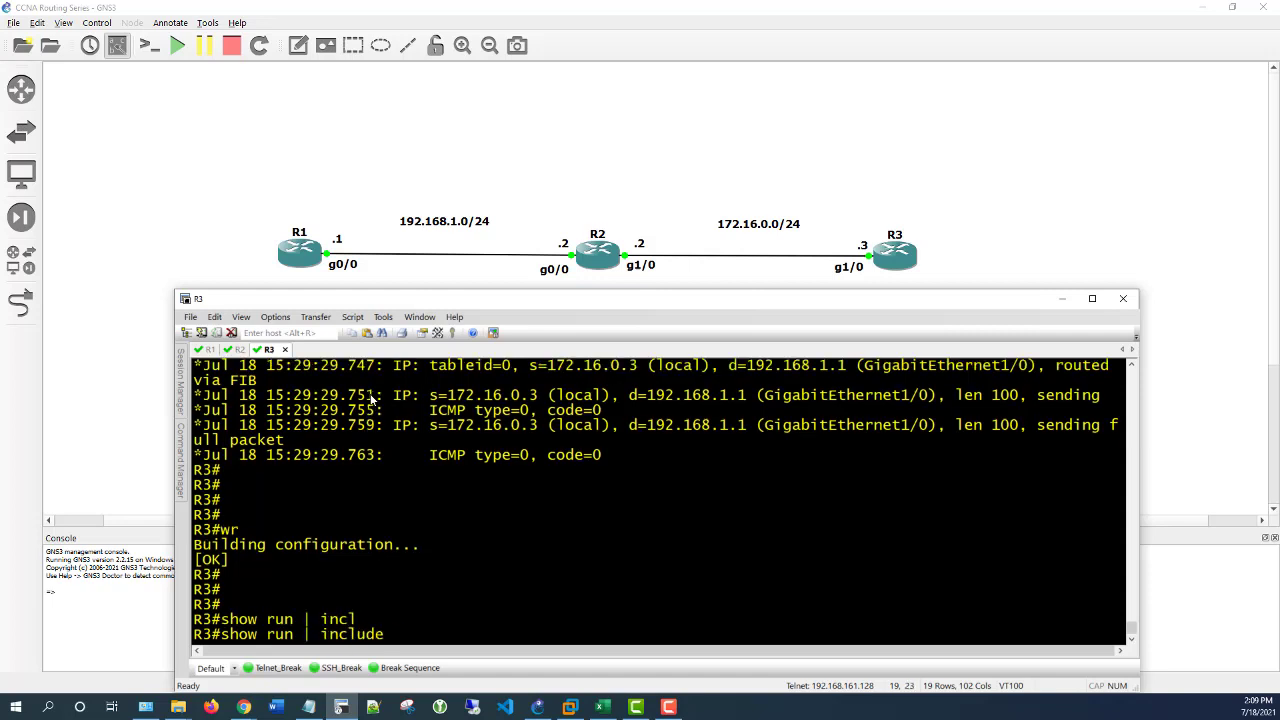
pyautogui.write('ip route')
pyautogui.press('Return')
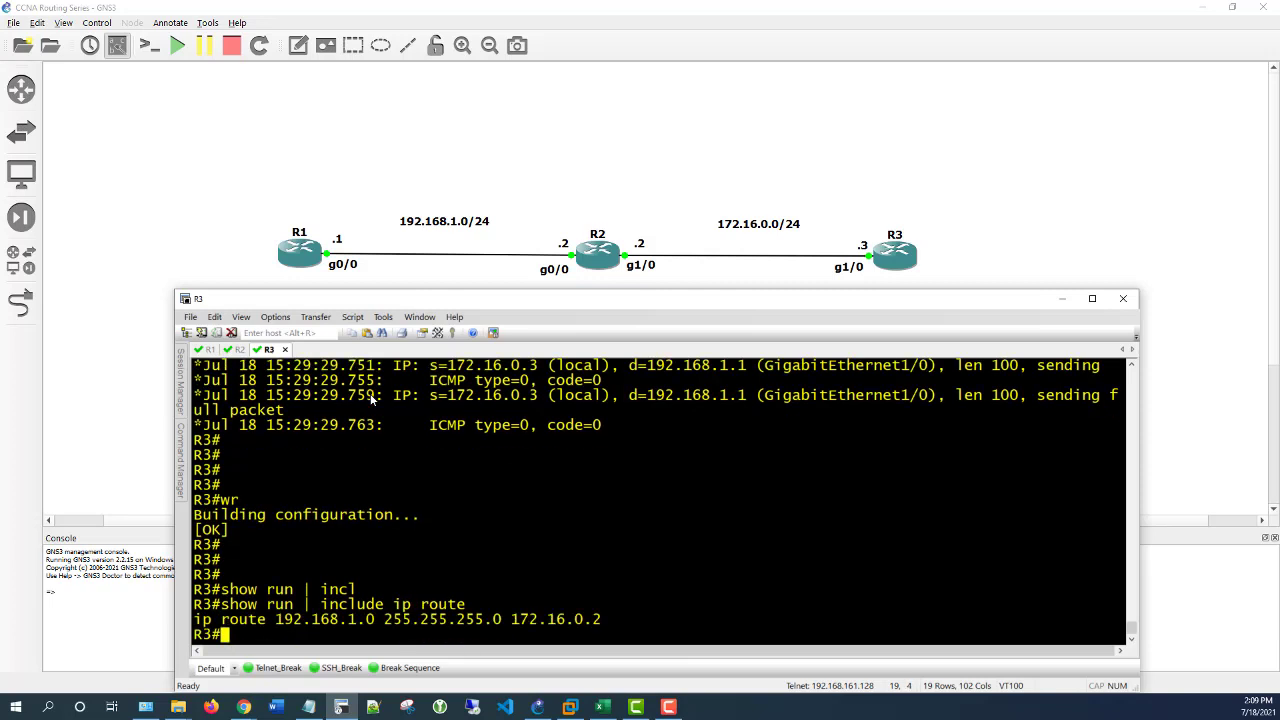
pyautogui.press('Return')
pyautogui.press('Return')
pyautogui.press('Return')
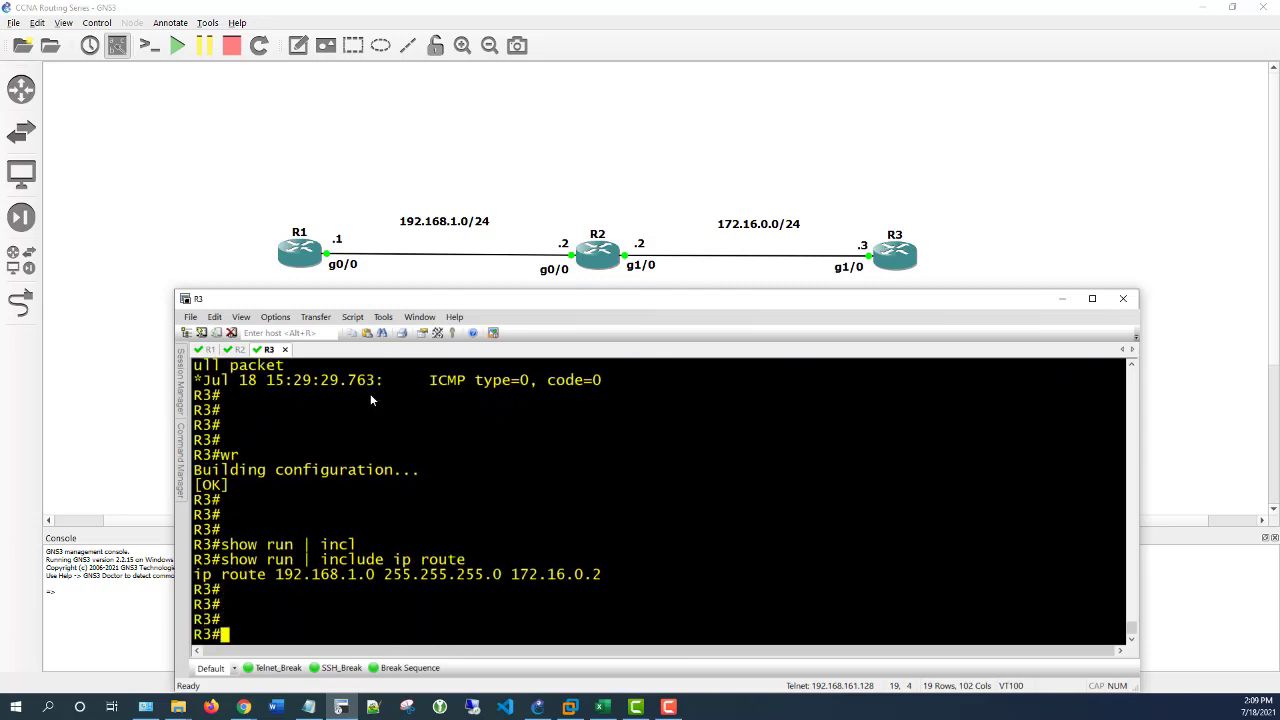
# - In configuration mode, delete 'ip route 192.168.1.0 255.255.255.0 172.16.0.2' on R3, then end
pyautogui.write('conf t')
pyautogui.press('Return')
pyautogui.press('Return')
pyautogui.press('Return')
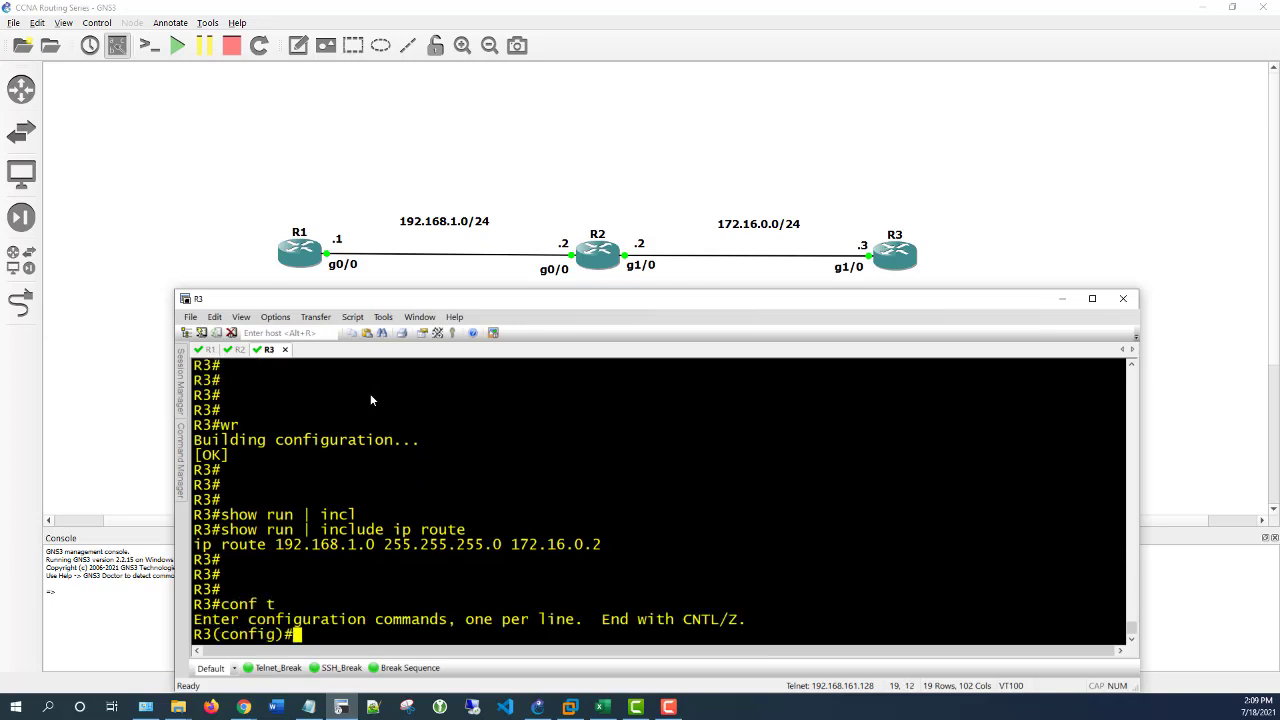
pyautogui.write('no')
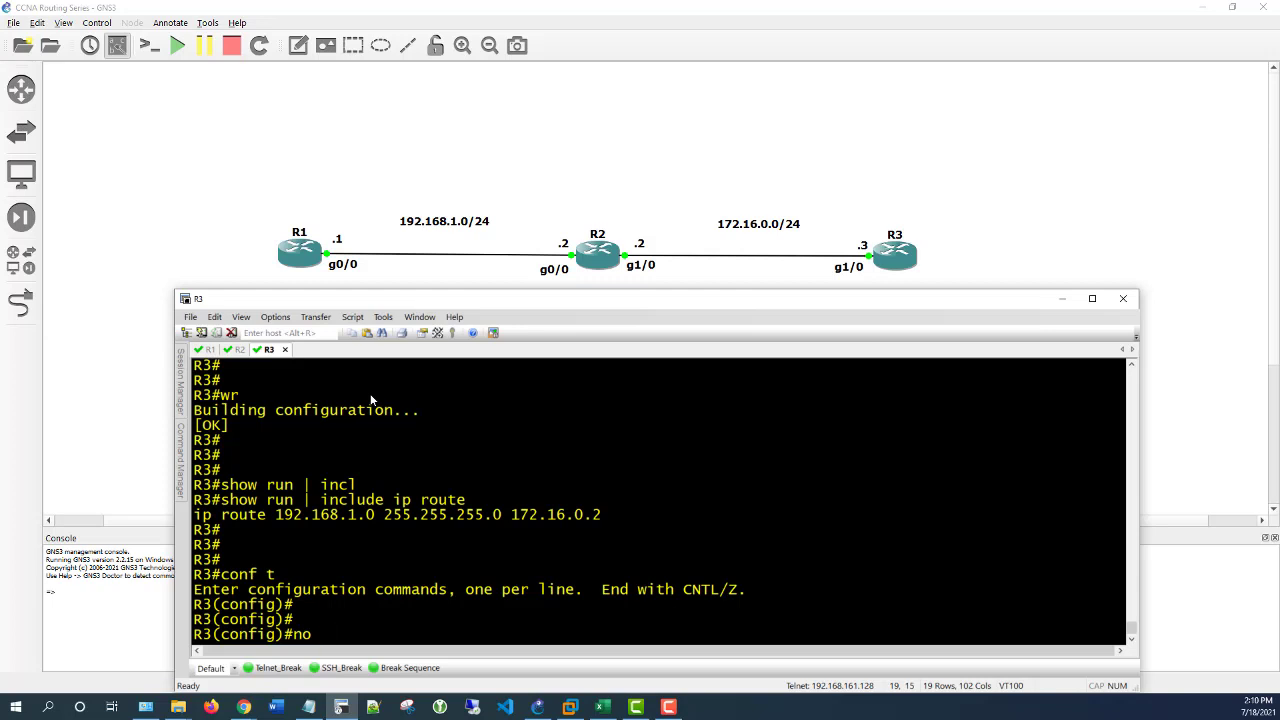
pyautogui.write(' ip route 192.168.1')
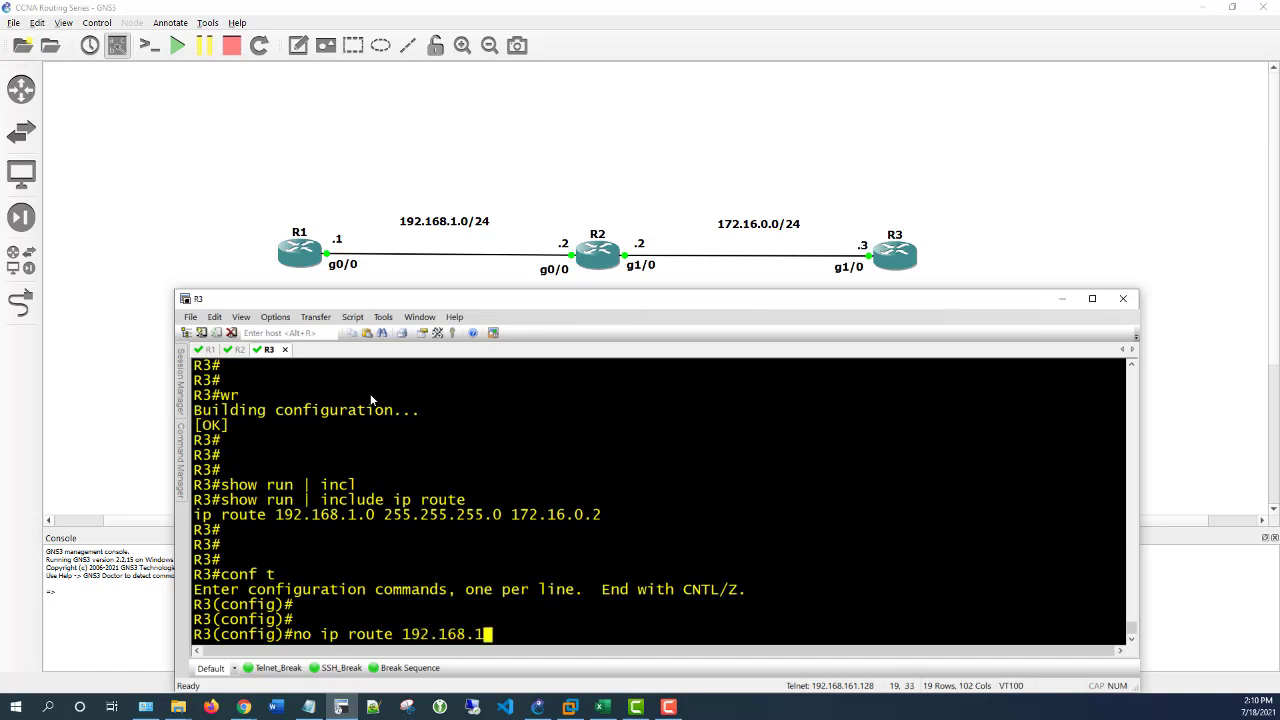
pyautogui.write('.0 255.255.255.')
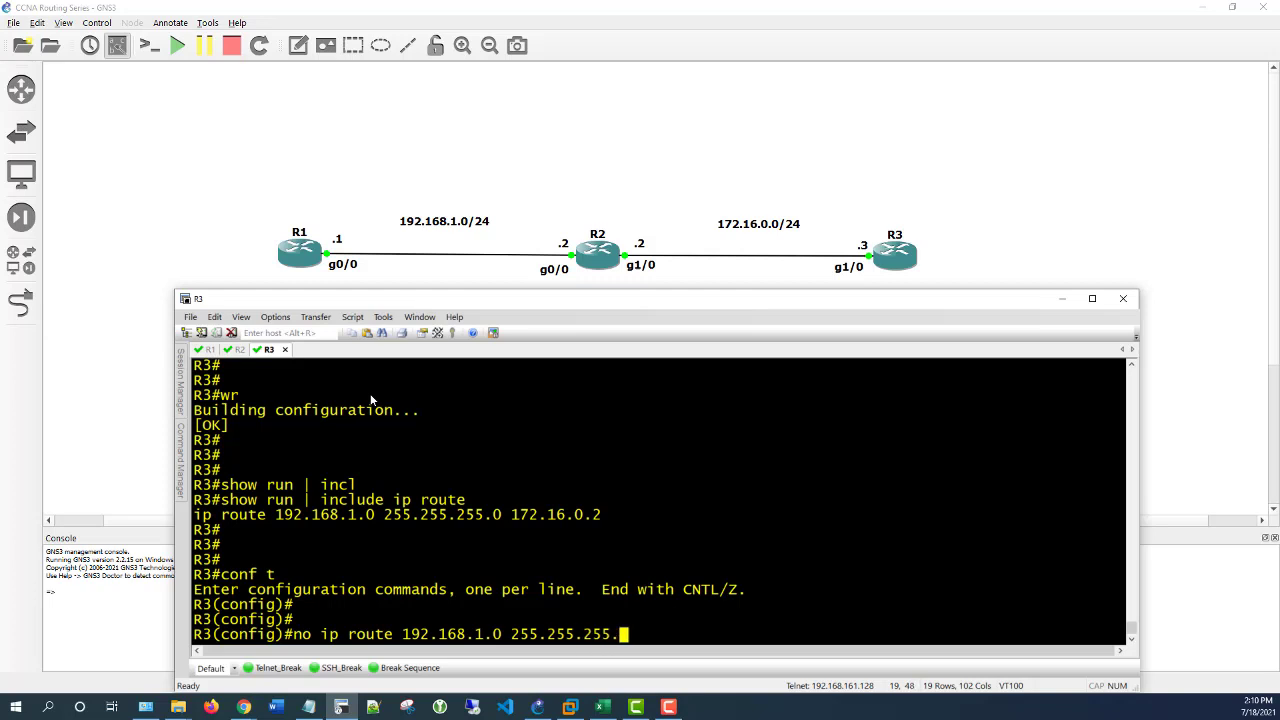
pyautogui.write('0 172.16.0.2')
pyautogui.press('Return')
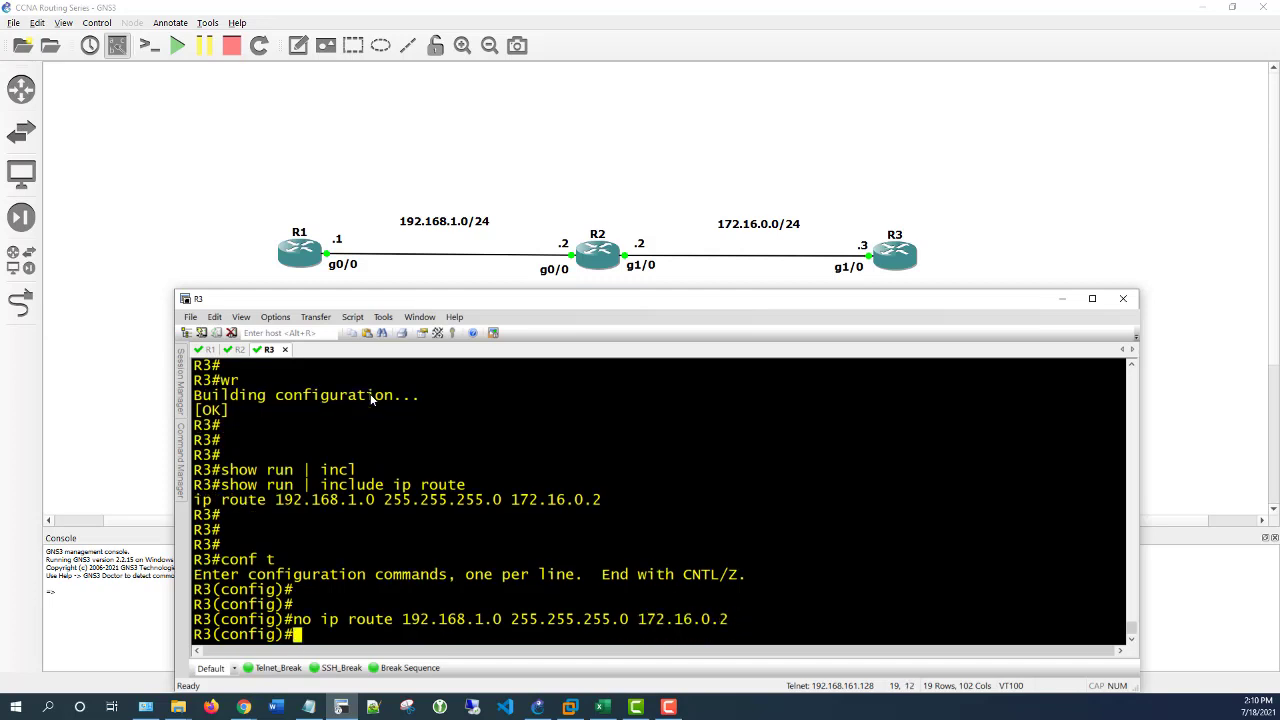
pyautogui.write('end')
pyautogui.press('Return')
pyautogui.press('Return')
pyautogui.press('Return')
pyautogui.press('Return')
pyautogui.press('Return')
pyautogui.press('Return')
# - Show R3's routing table, then ping 192.168.1.1 and see it fail at 0 percent
pyautogui.write('sho')
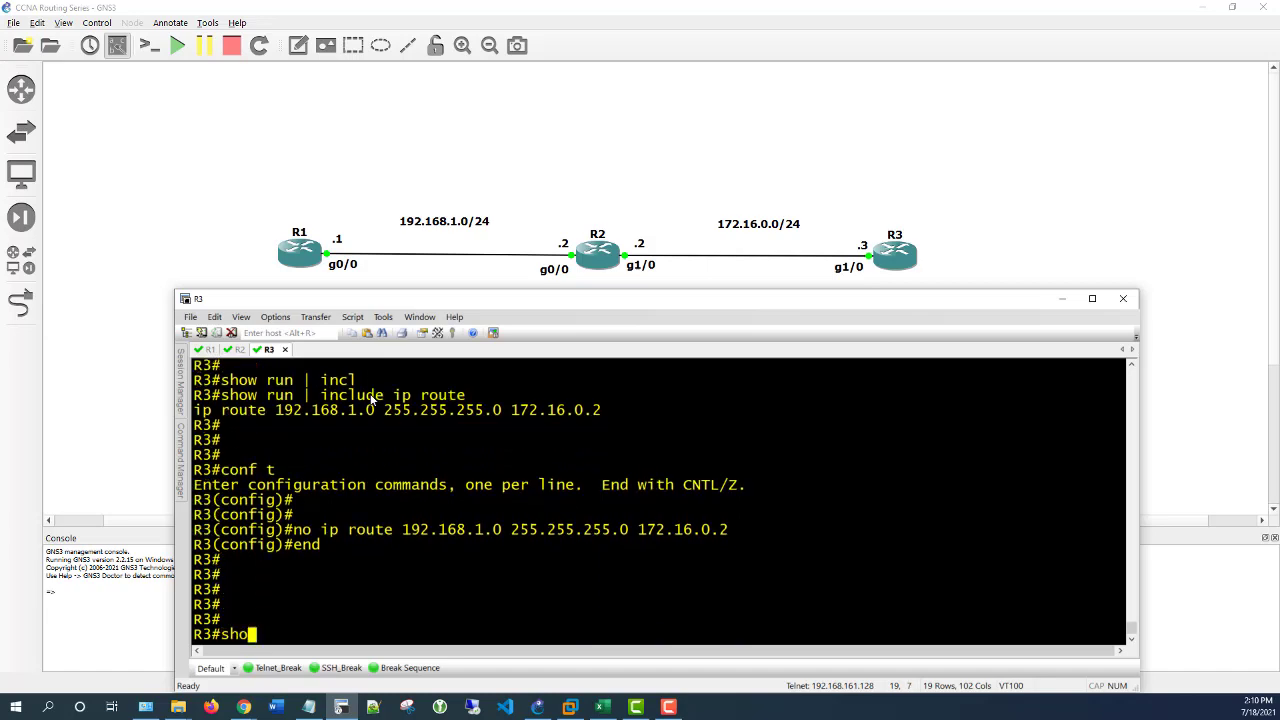
pyautogui.write('w ip ')
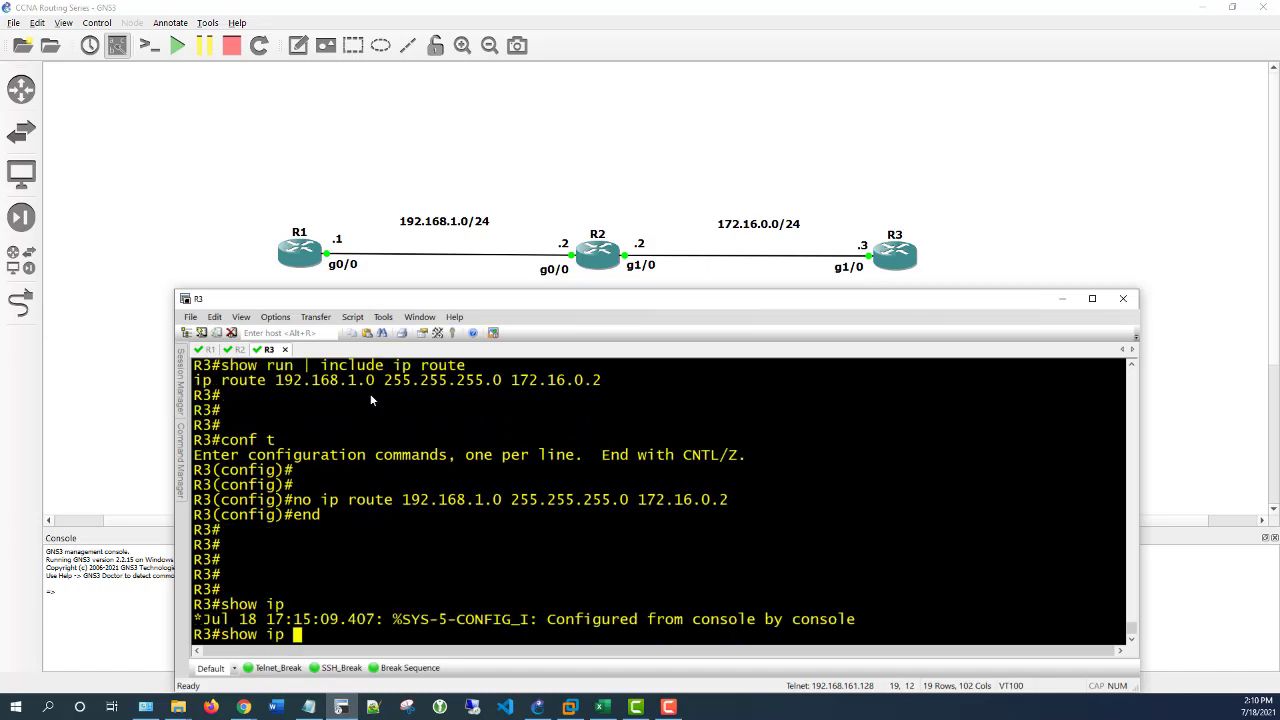
pyautogui.write('route')
pyautogui.press('Return')
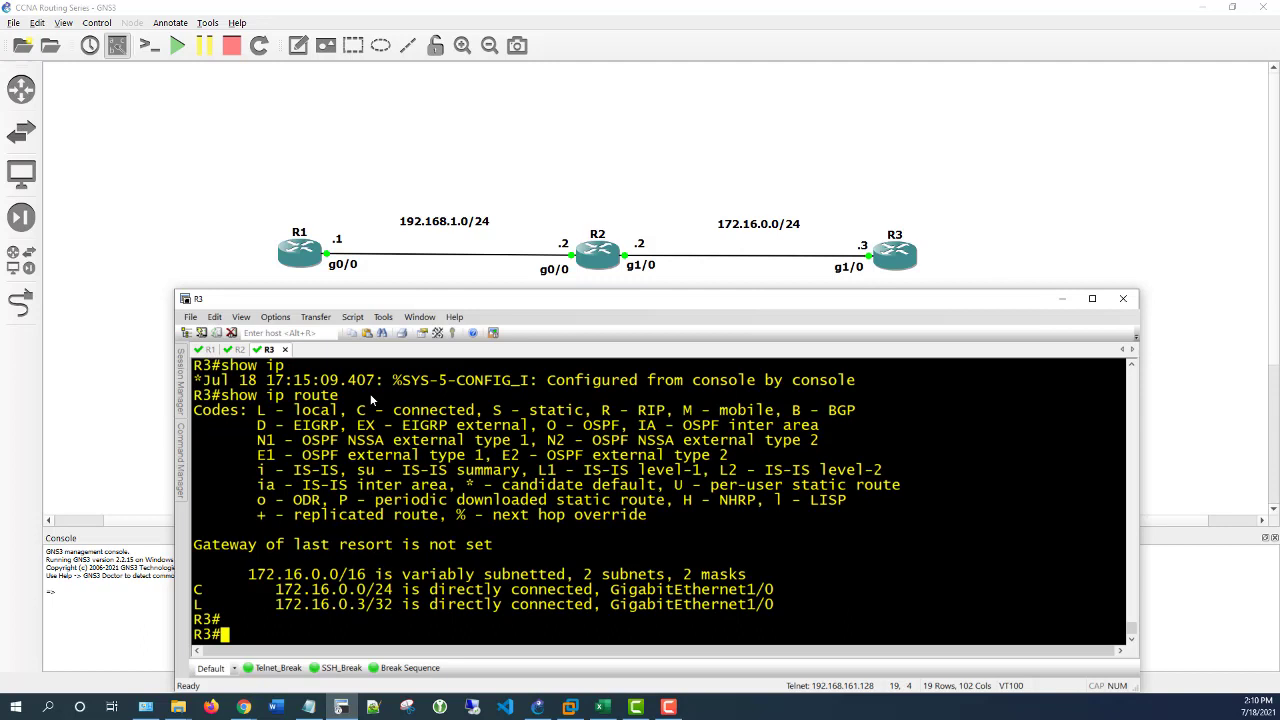
pyautogui.press('Return')
pyautogui.press('Return')
pyautogui.write('pi')
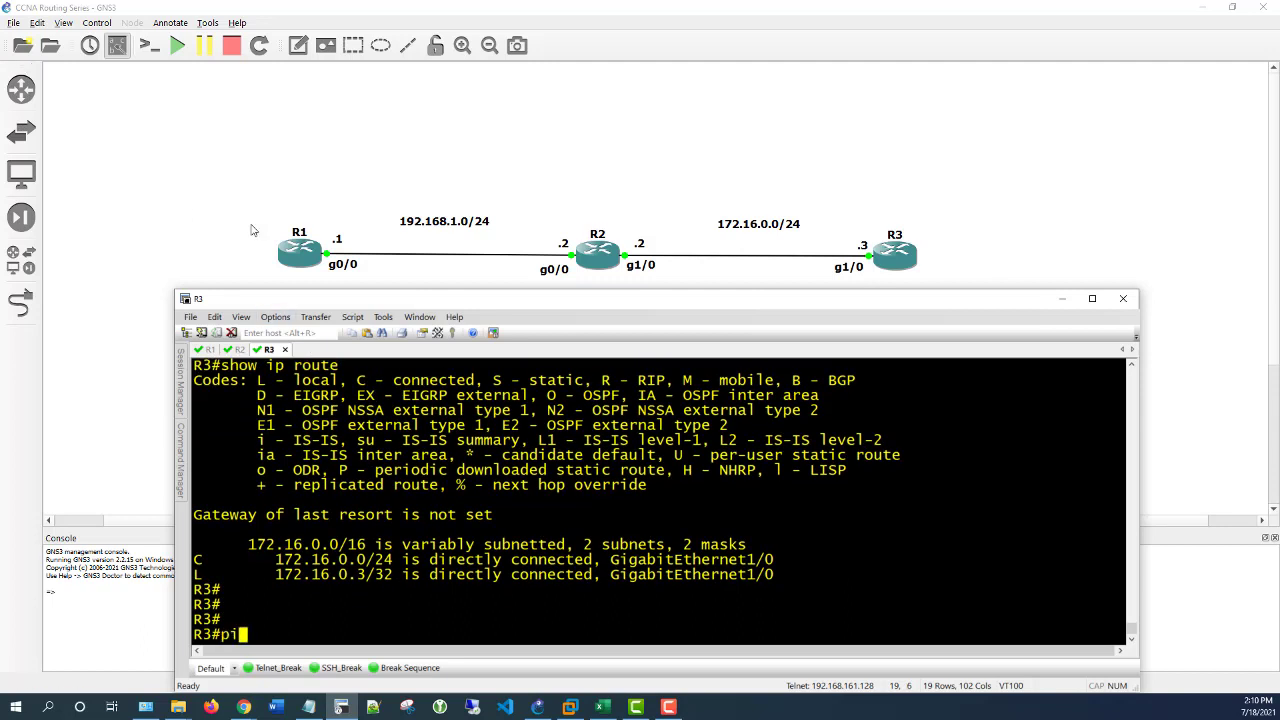
pyautogui.write('ng 192.168.1.1')
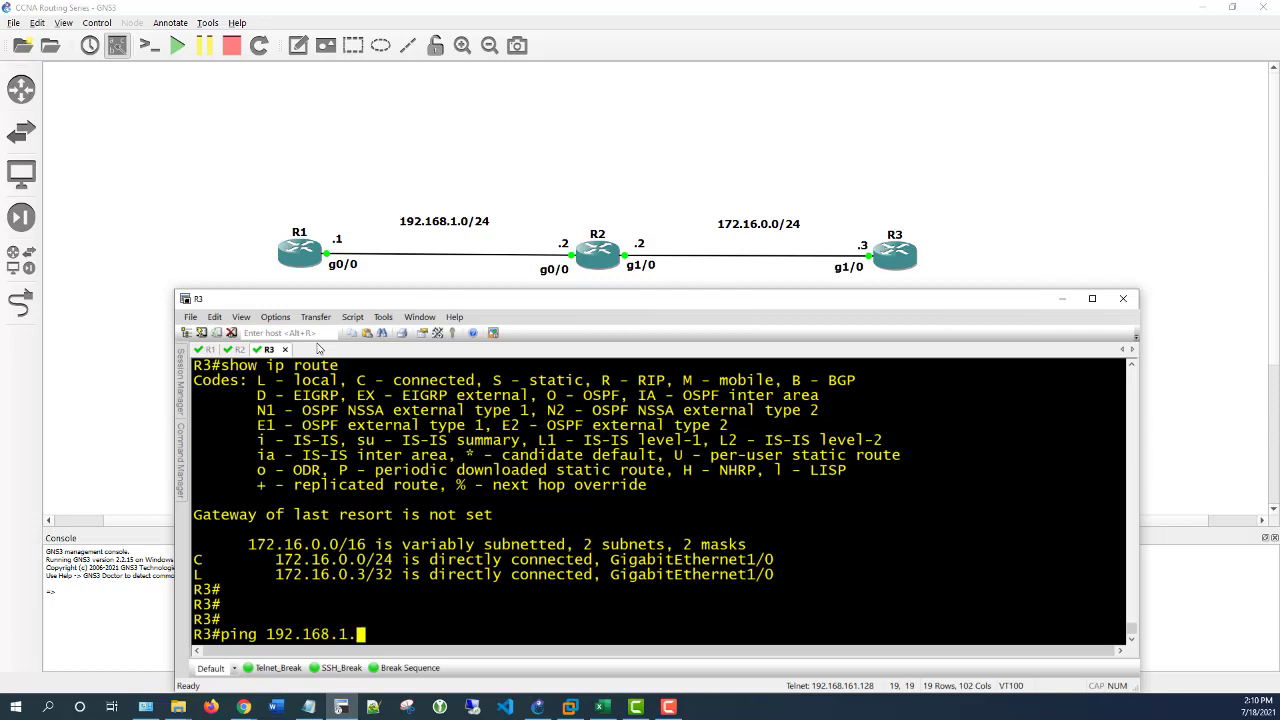
pyautogui.press('Return')
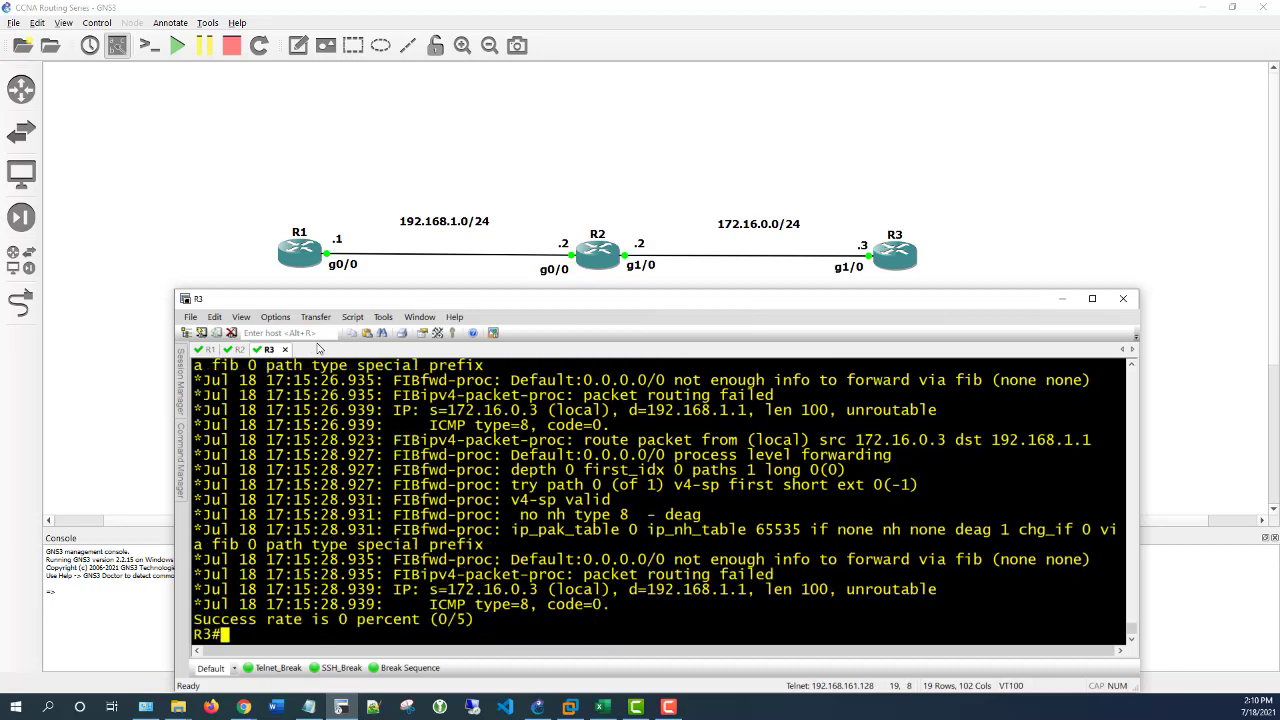
# - Highlight the word 'unroutable' in R3's failed ping output
pyautogui.press('Return')
pyautogui.press('Return')
pyautogui.press('Return')
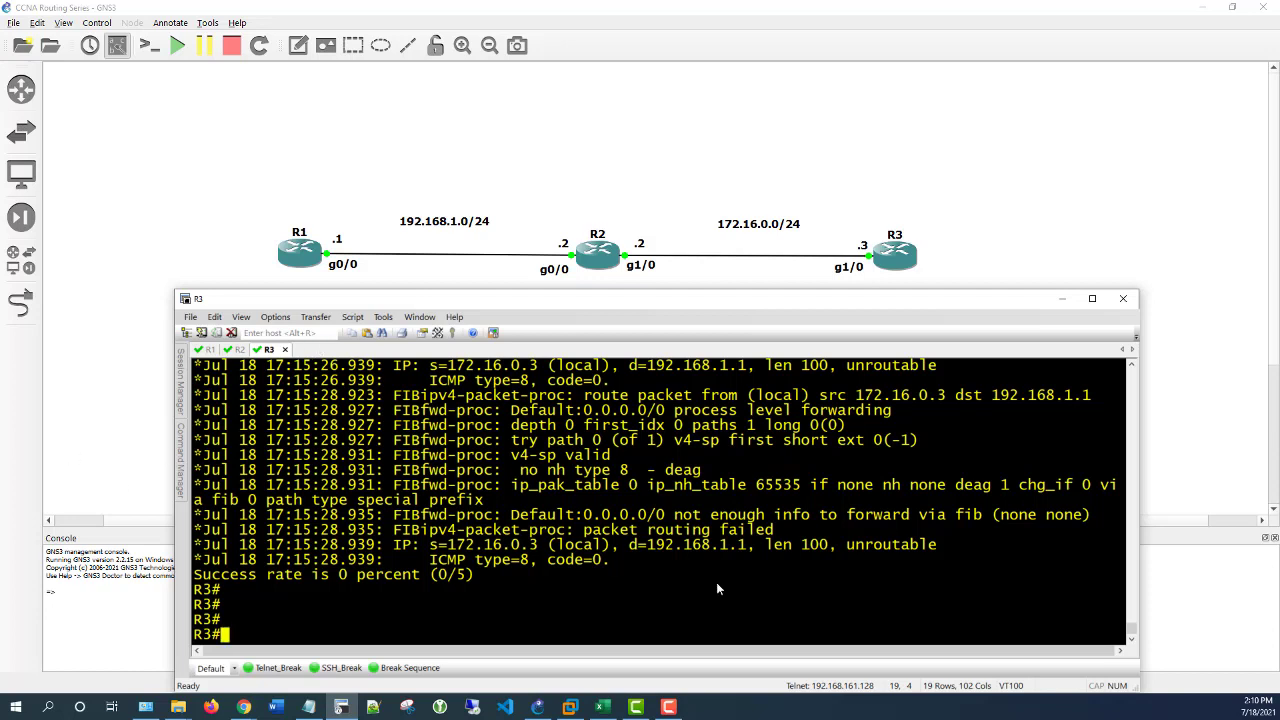
pyautogui.moveTo(940, 546); pyautogui.dragTo(846, 546)
pyautogui.click(819, 595)
pyautogui.press('Return')
pyautogui.press('Return')
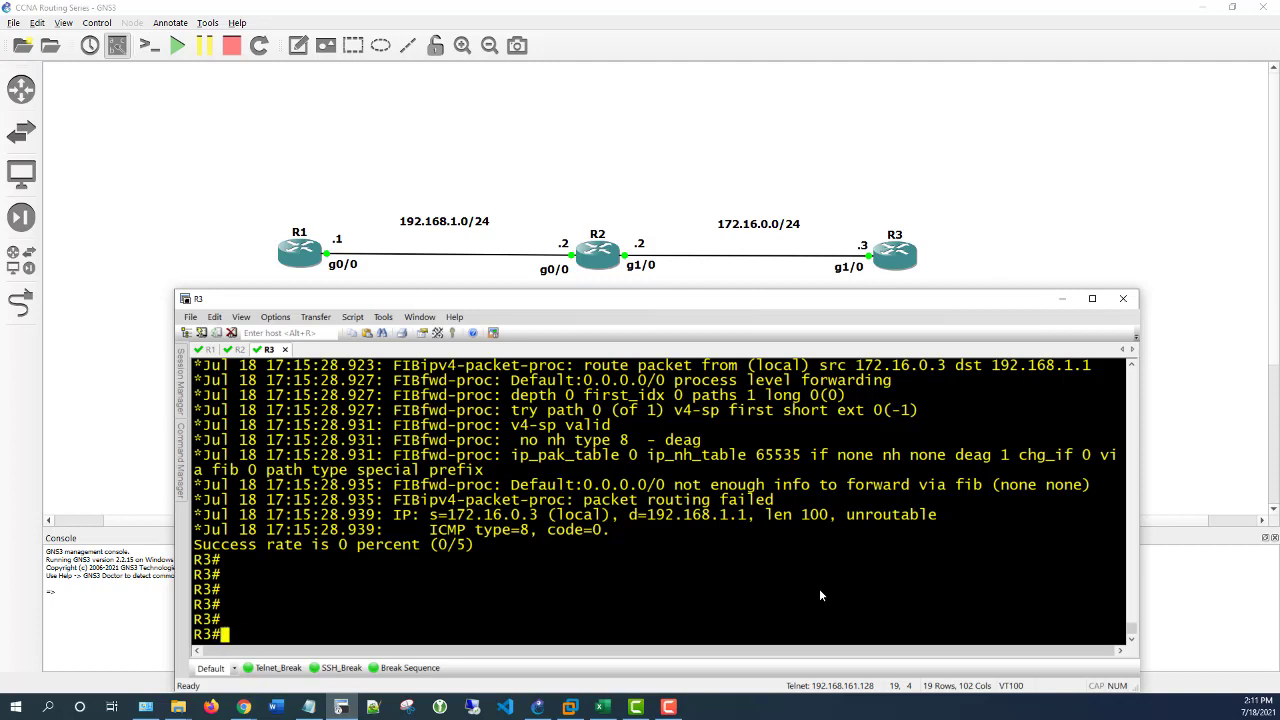
# - Add default route 0.0.0.0 0.0.0.0 via 172.16.0.2 on R3 and view the routing table
pyautogui.write('conf t')
pyautogui.press('Return')
pyautogui.press('Return')
pyautogui.press('Return')
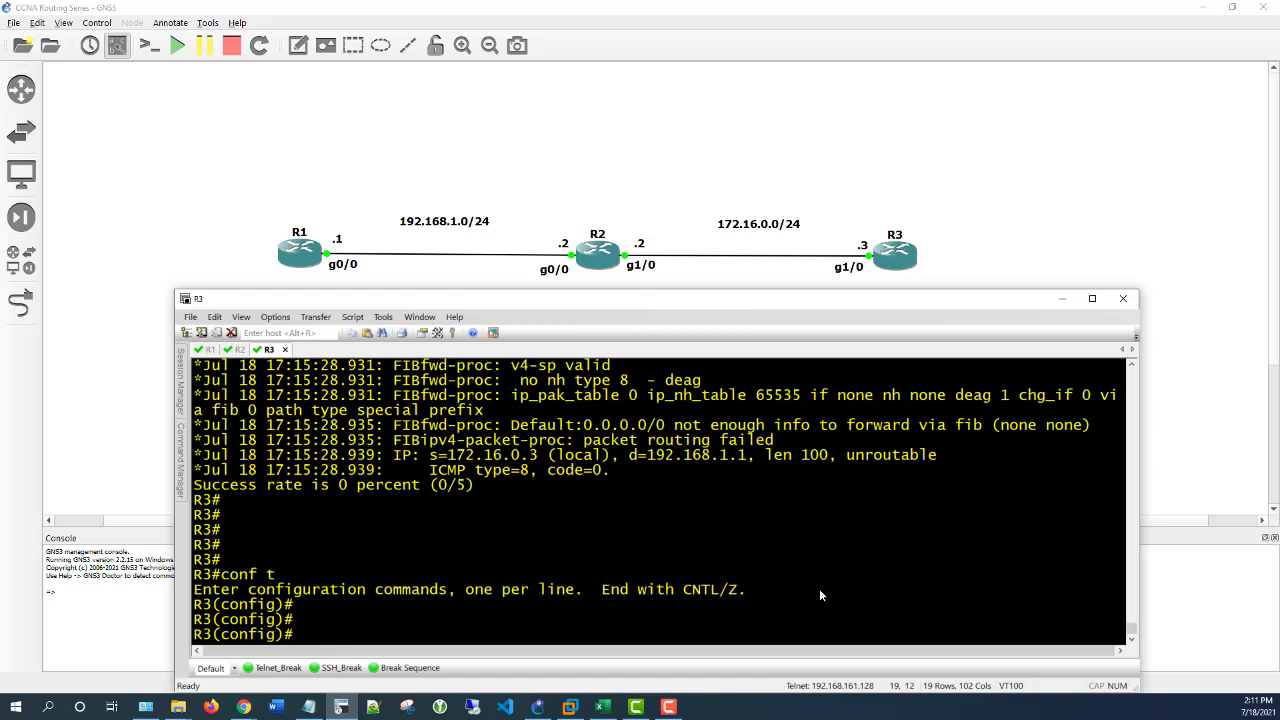
pyautogui.write('ip route 0.0.0.0 0')
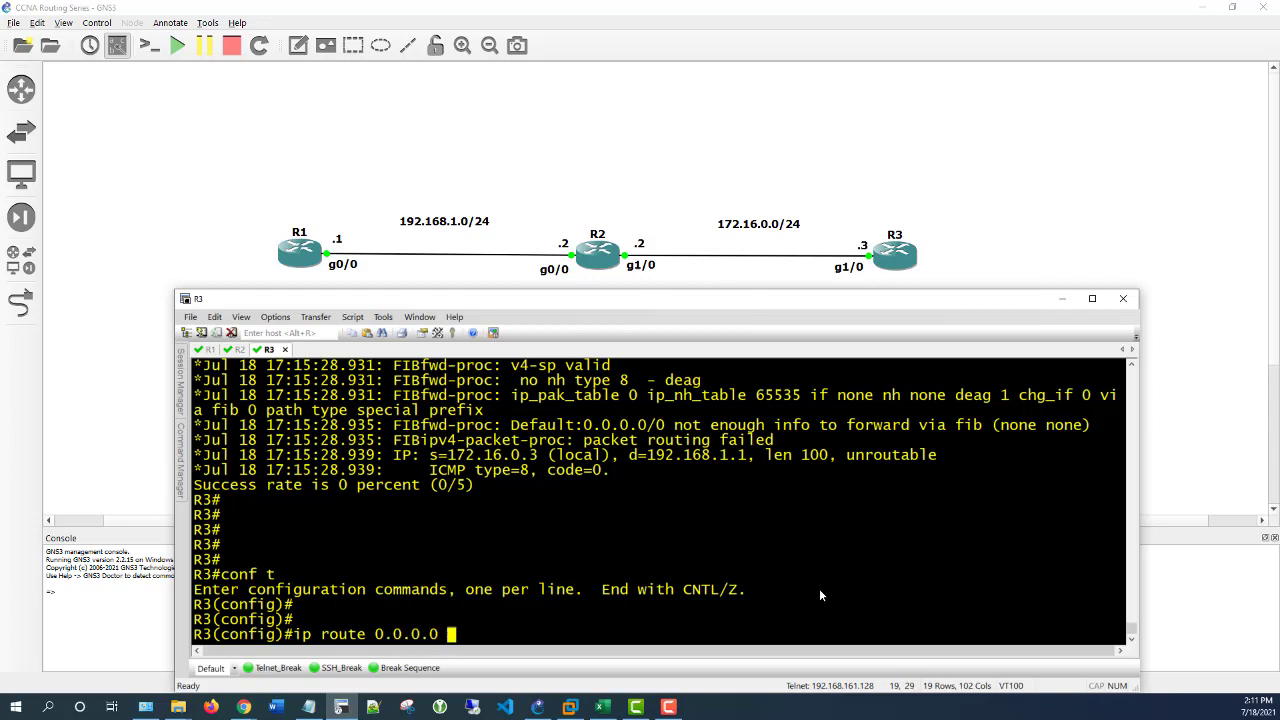
pyautogui.write('.0.0.0 172')
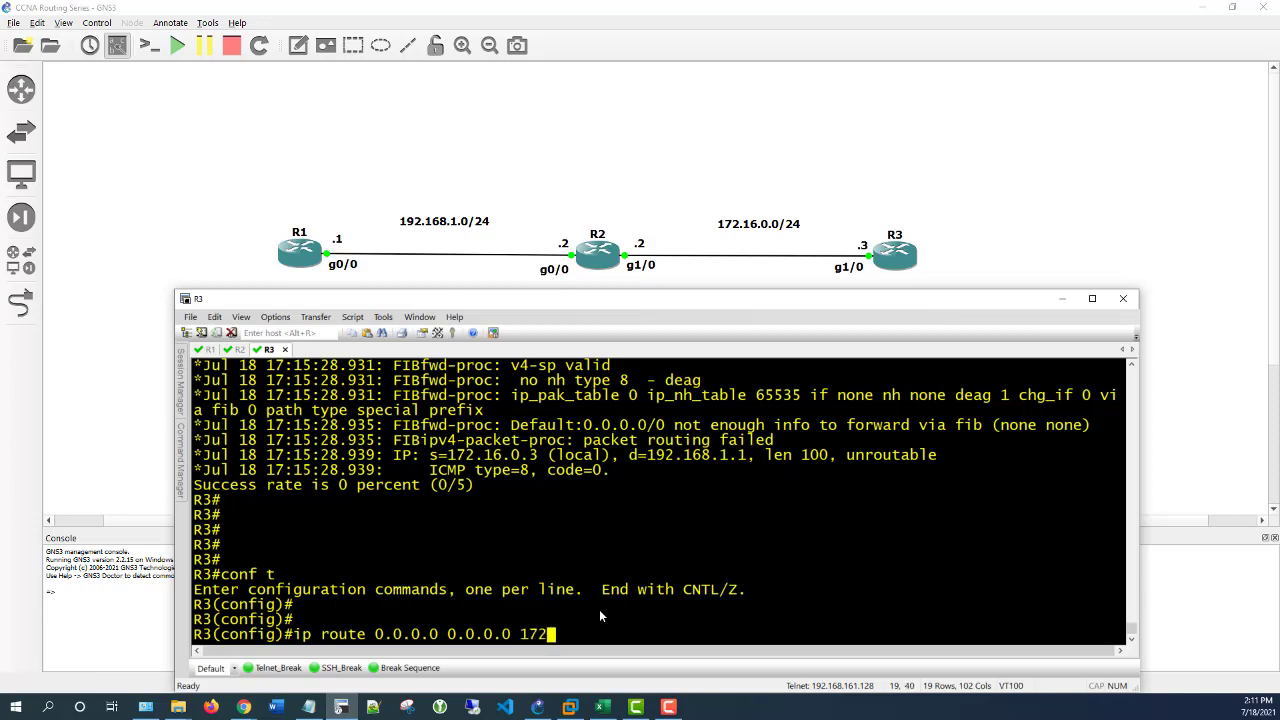
pyautogui.write('.16.0.2')
pyautogui.press('Return')
pyautogui.write('end')
pyautogui.press('Return')
pyautogui.press('Return')
pyautogui.press('Return')
pyautogui.press('Return')
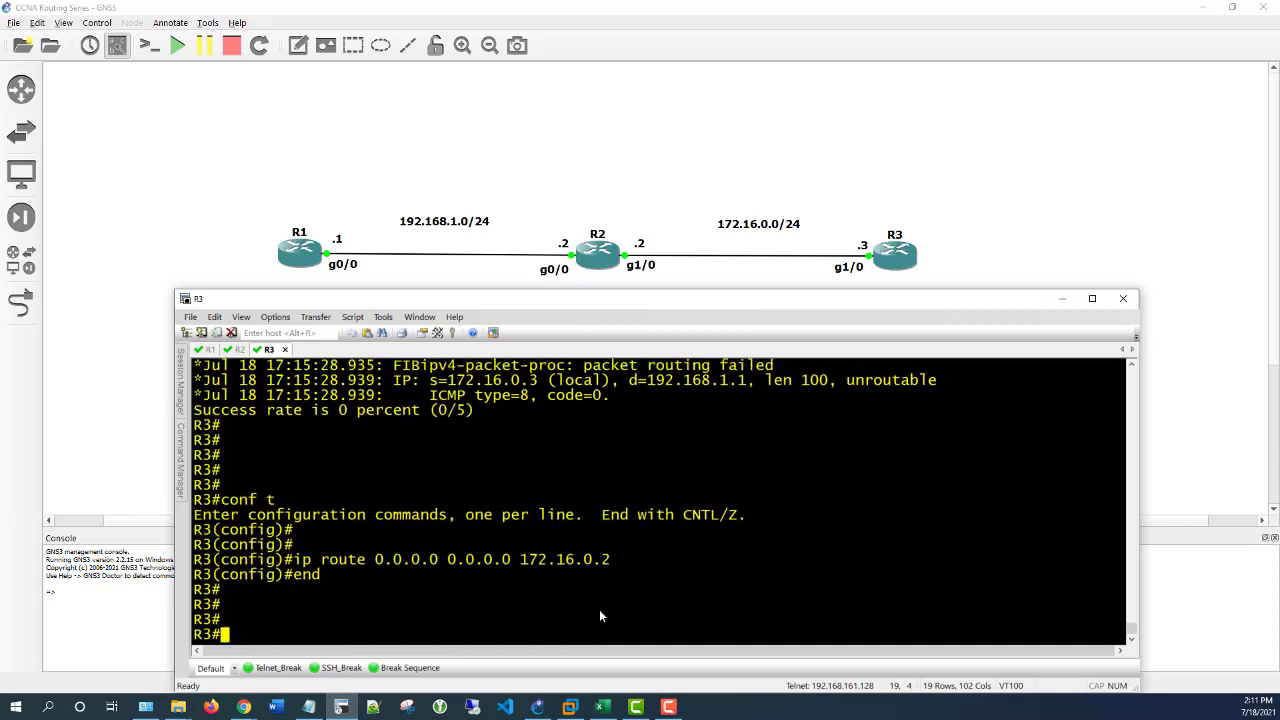
pyautogui.write('show ip route')
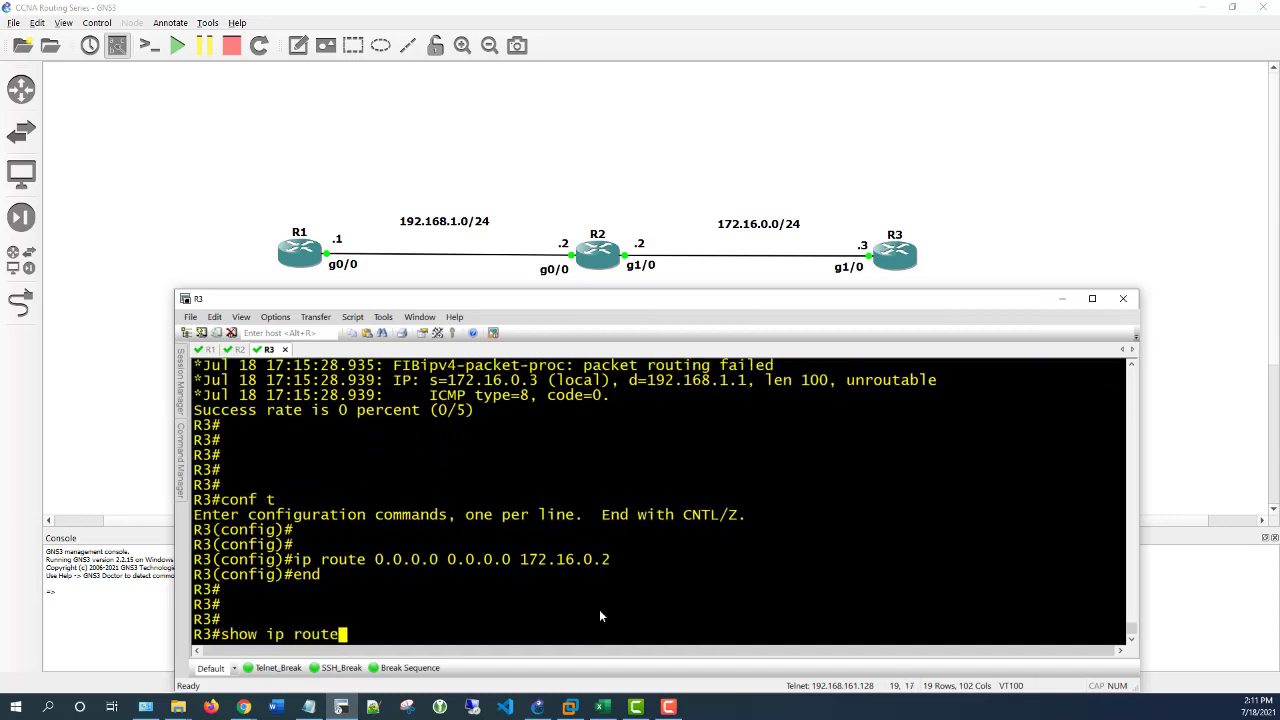
pyautogui.press('Return')
pyautogui.press('Return')
pyautogui.press('Return')
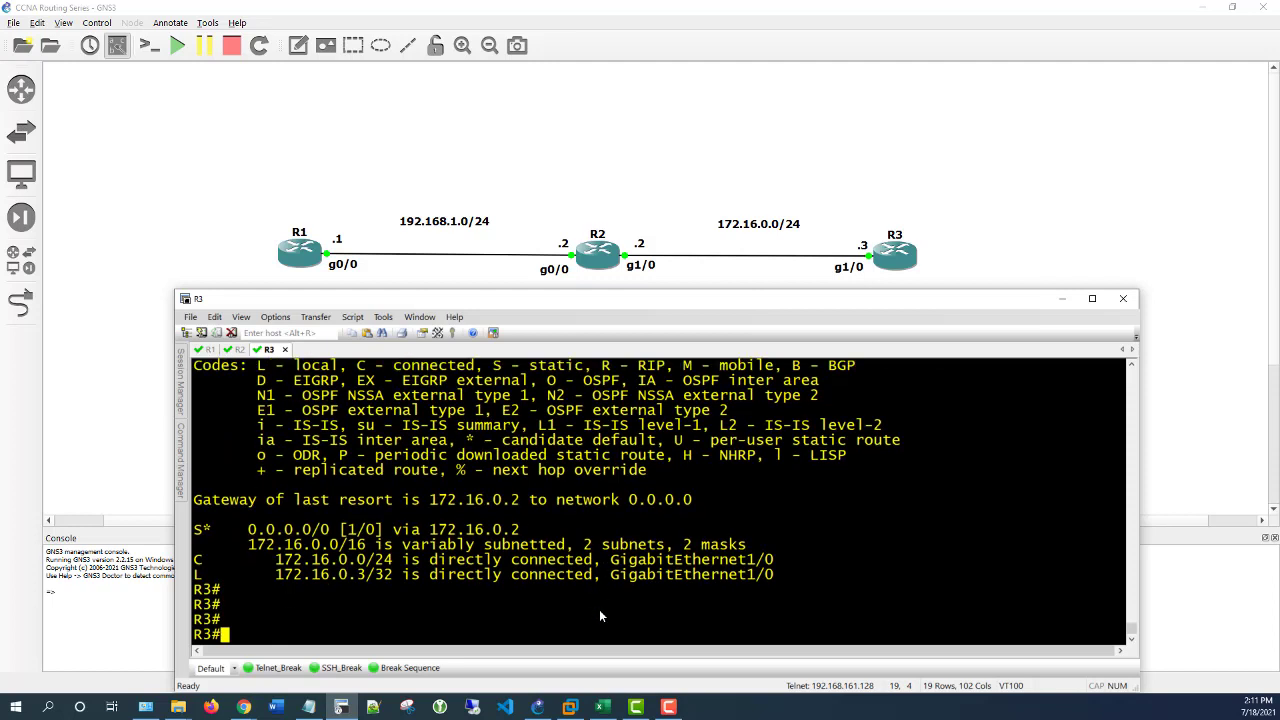
# - Highlight the new default route line in R3's routing table
pyautogui.moveTo(194, 530); pyautogui.dragTo(527, 531)
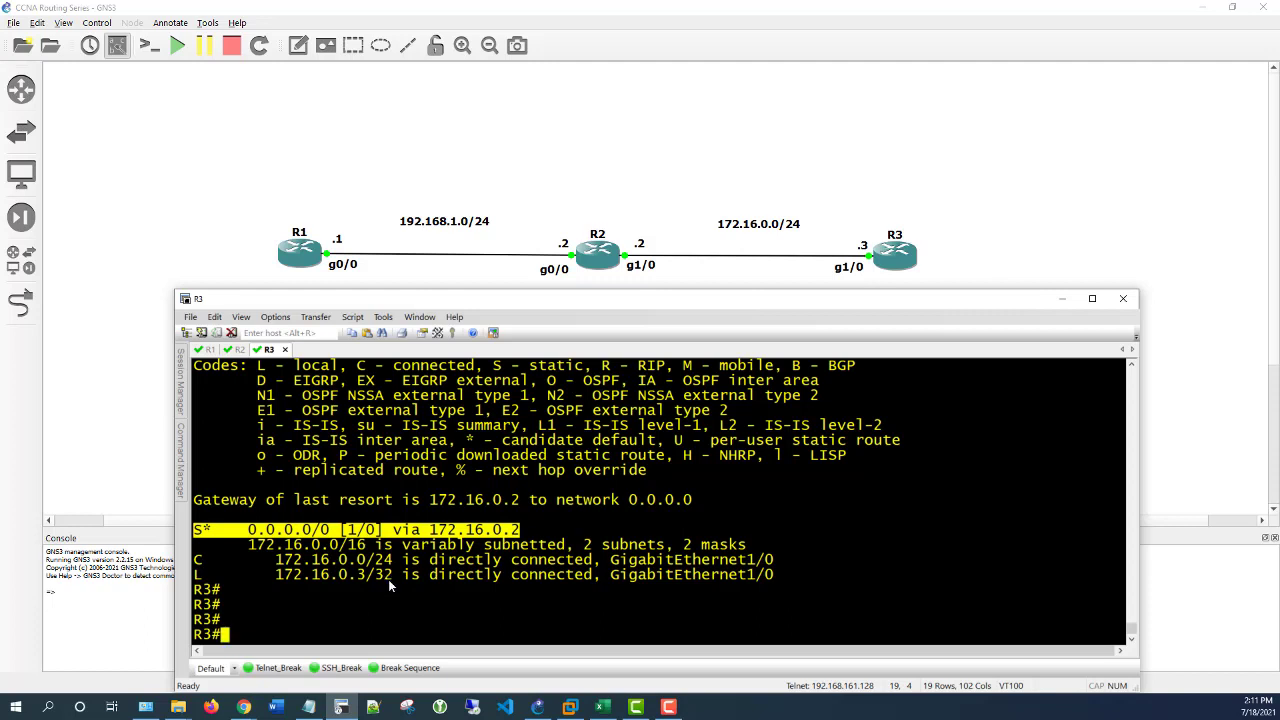
pyautogui.press('Return')
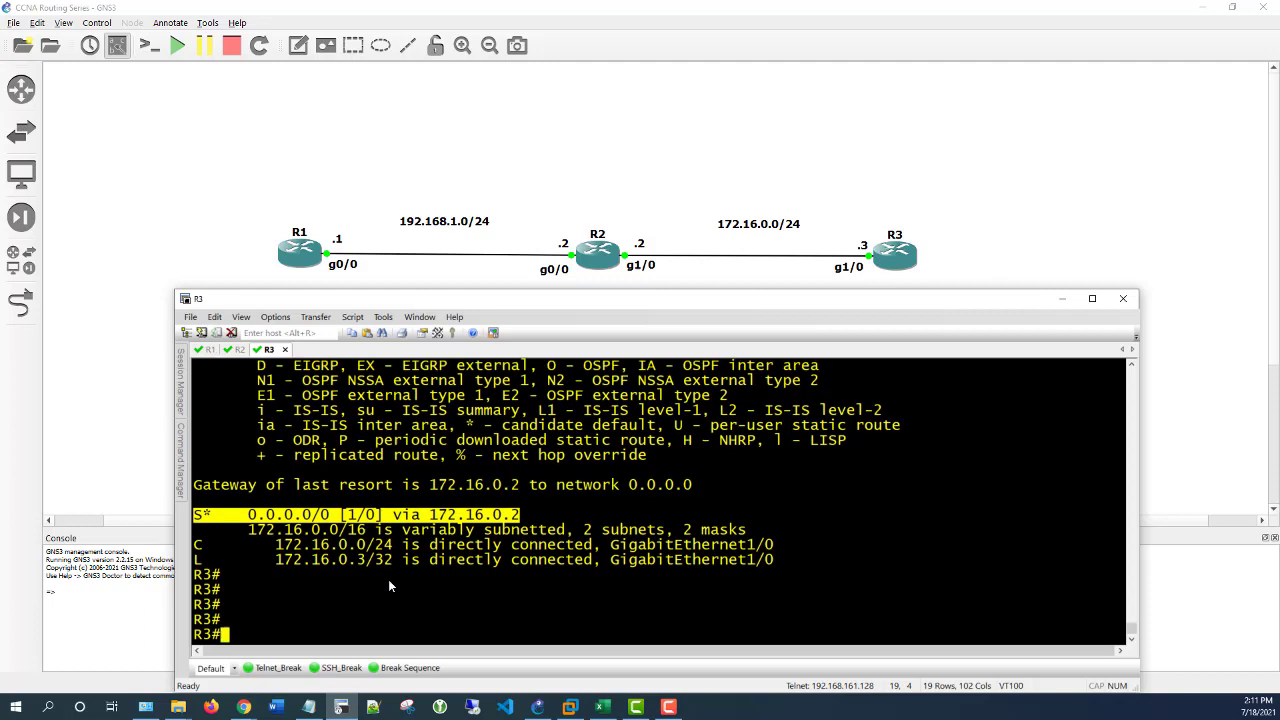
pyautogui.press('Return')
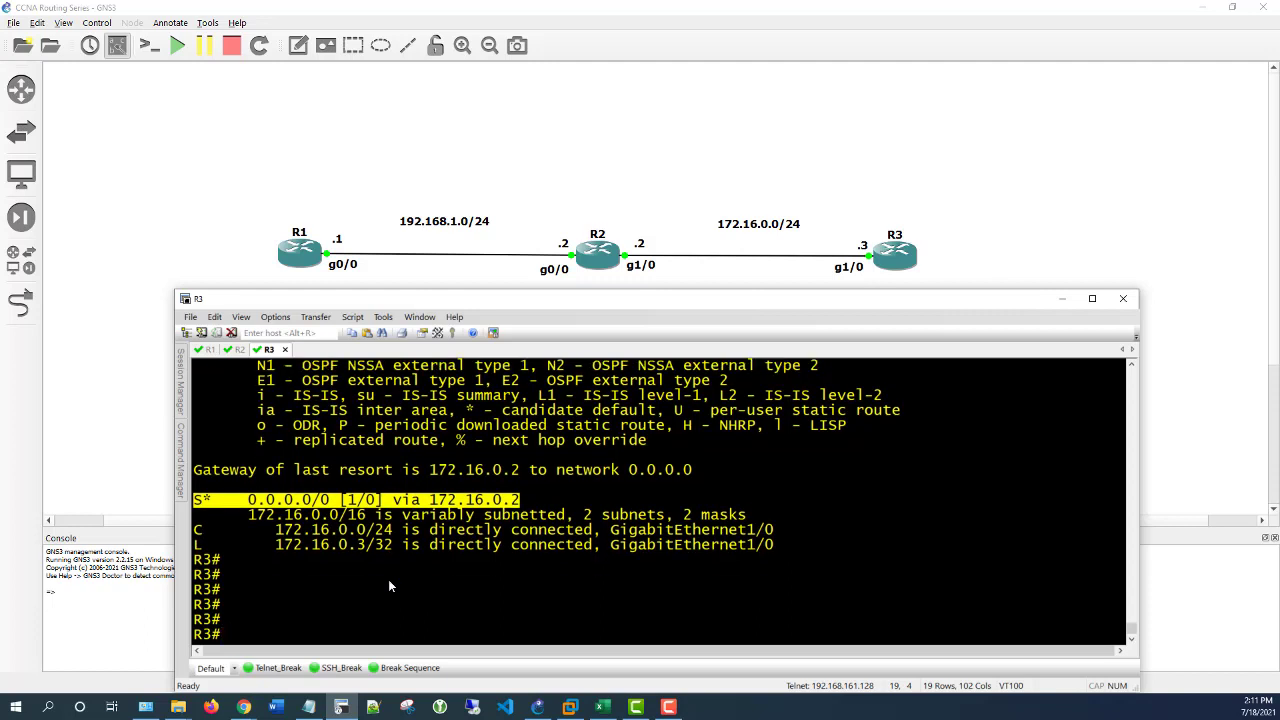
# - Rerun the ping to 192.168.1.1 from R3, now succeeding at 100 percent
pyautogui.press('Up')
pyautogui.press('Up')
pyautogui.press('Up')
pyautogui.press('Return')
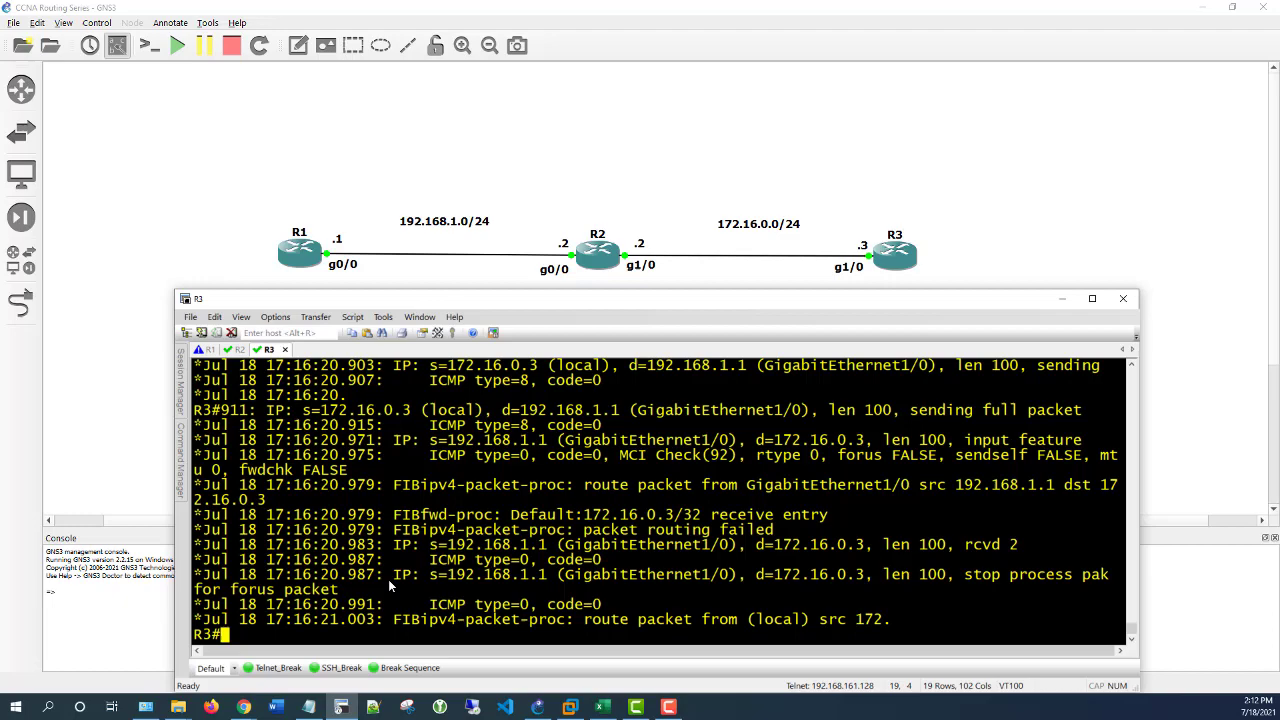
pyautogui.press('Return')
pyautogui.press('Return')
pyautogui.press('Return')
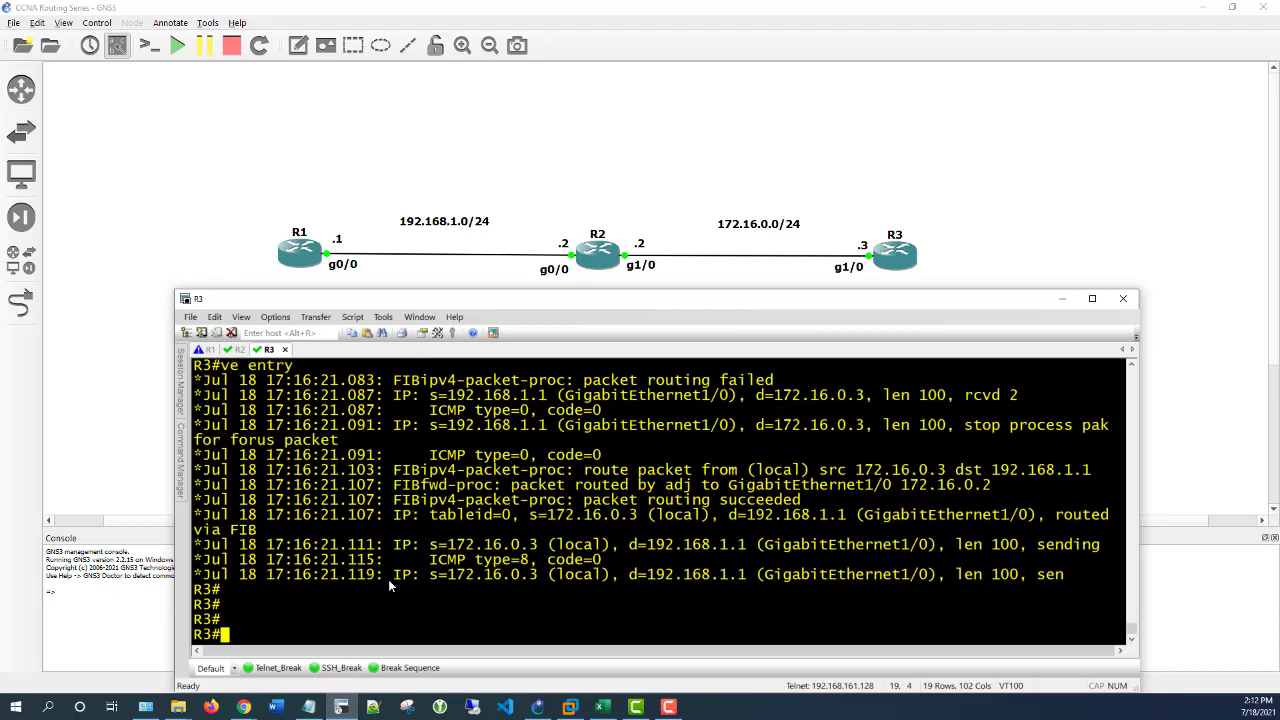
pyautogui.press('Return')
pyautogui.press('Return')
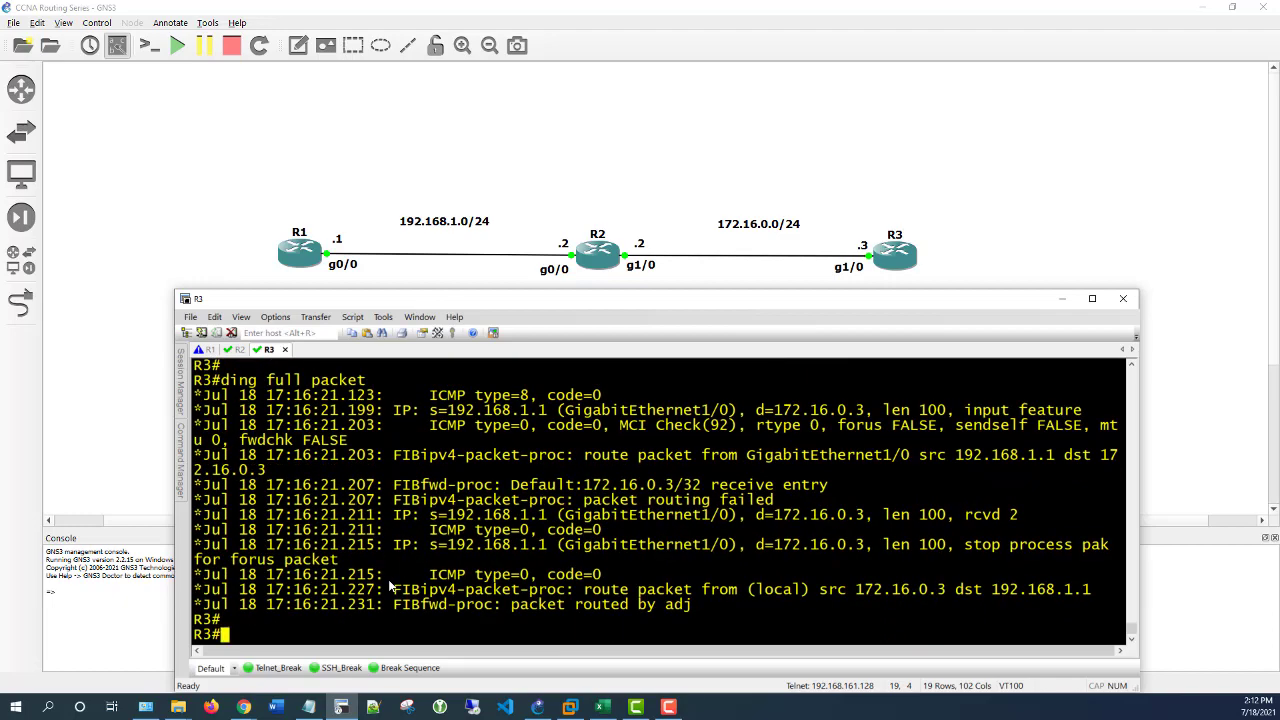
pyautogui.press('Return')
pyautogui.press('Return')
pyautogui.press('Return')
pyautogui.press('Return')
pyautogui.press('Return')
pyautogui.press('Return')
pyautogui.press('Return')
pyautogui.press('Return')
pyautogui.press('Return')
pyautogui.press('Return')
pyautogui.press('Return')
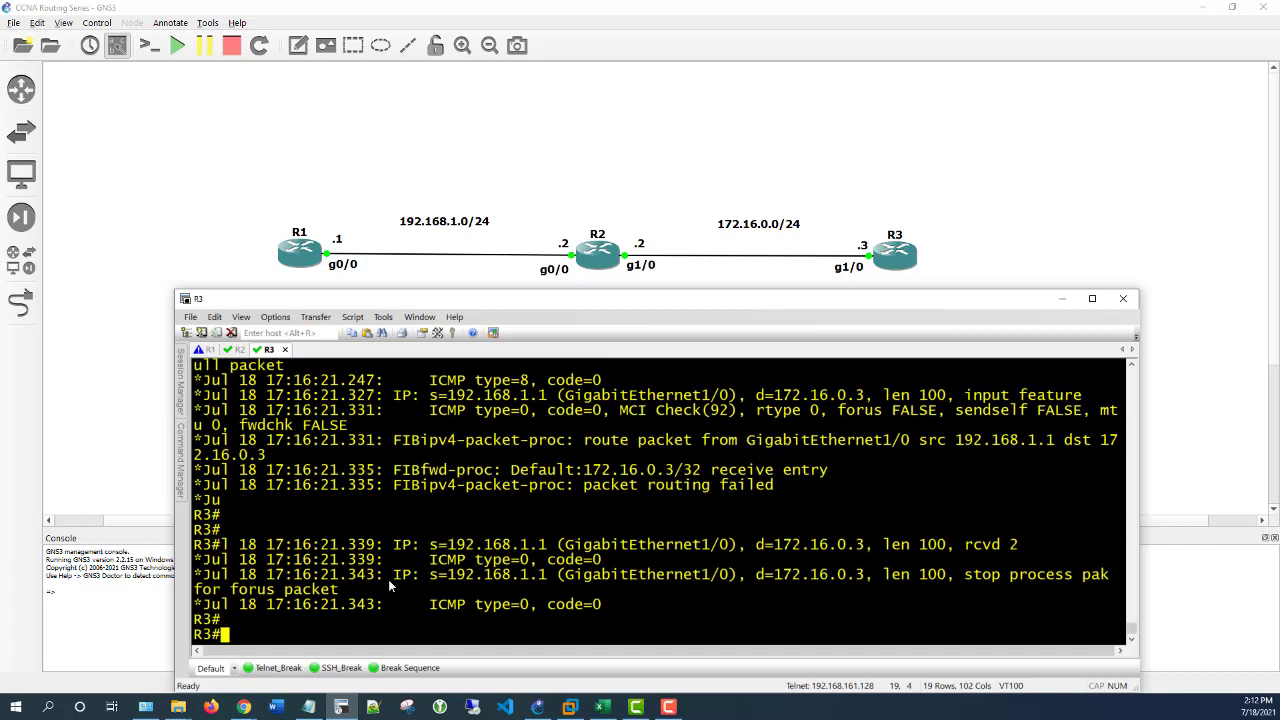
# - Turn off all debugging on R3 with 'undebug all'
pyautogui.write('conf')
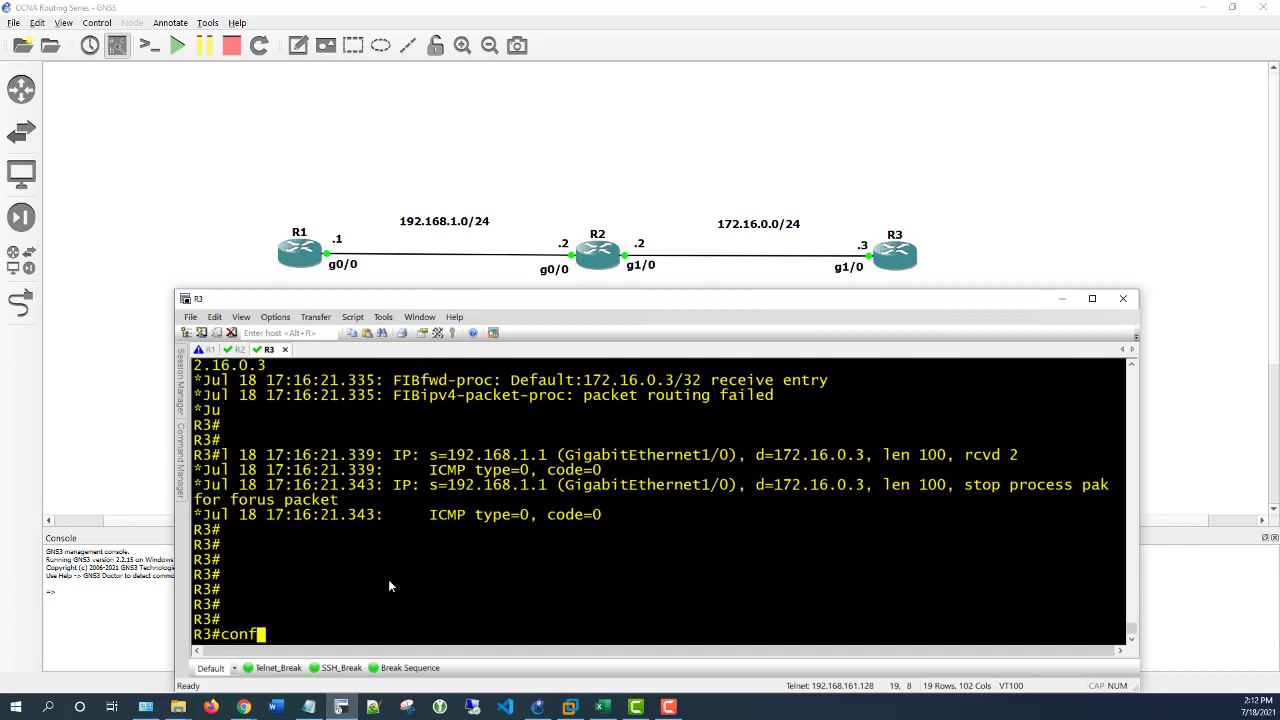
pyautogui.press('BackSpace')
pyautogui.press('BackSpace')
pyautogui.press('BackSpace')
pyautogui.press('BackSpace')
pyautogui.write('un')
pyautogui.press('Return')
pyautogui.write('un')
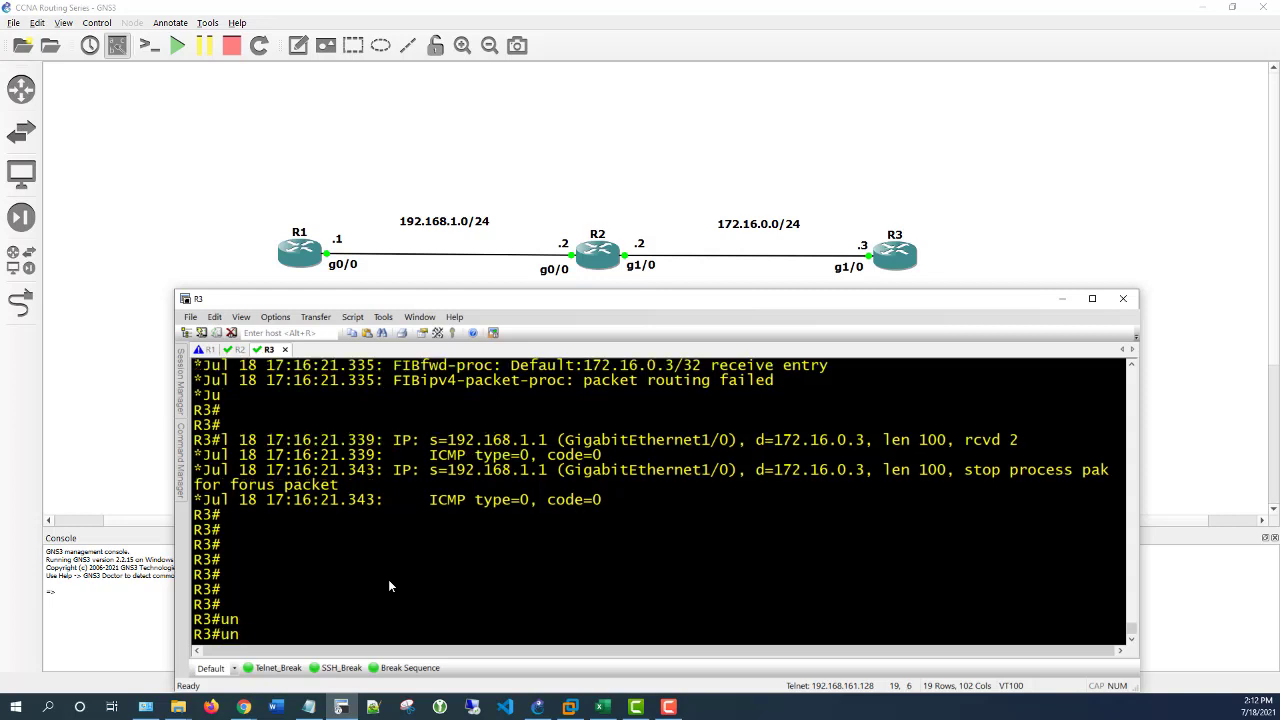
pyautogui.write('de')
pyautogui.press('Tab')
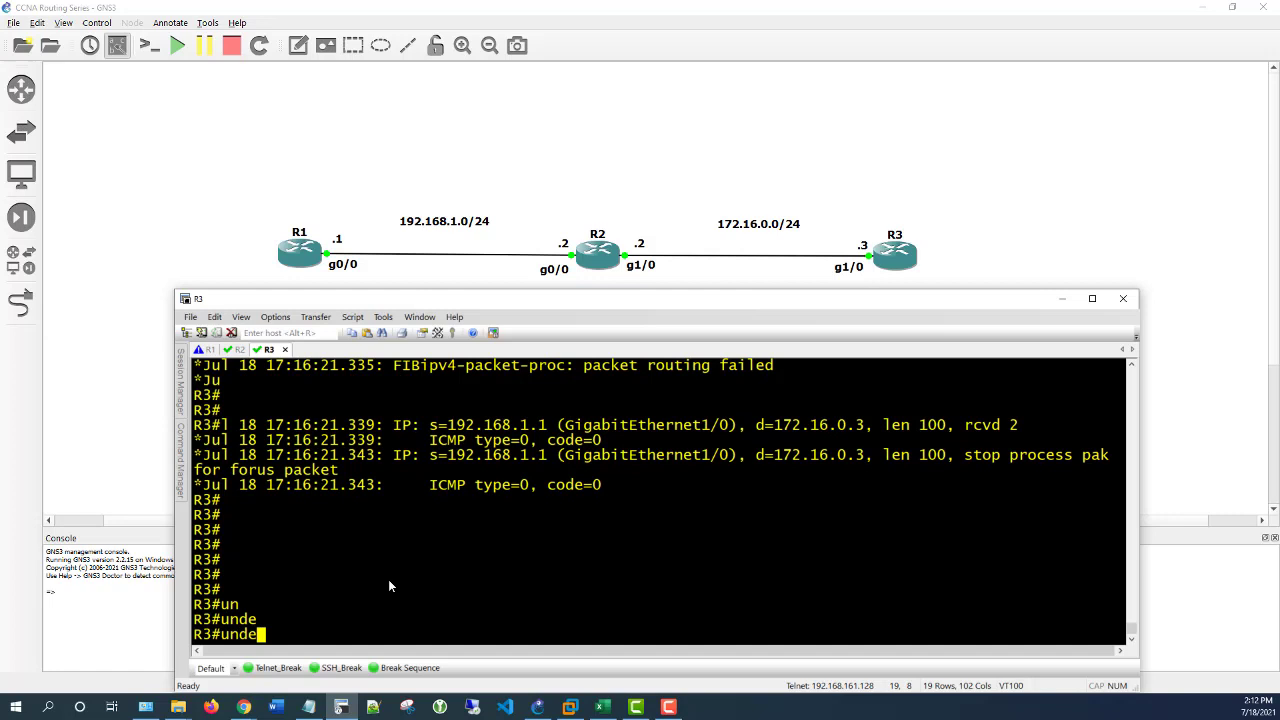
pyautogui.write('bug all')
pyautogui.press('Return')
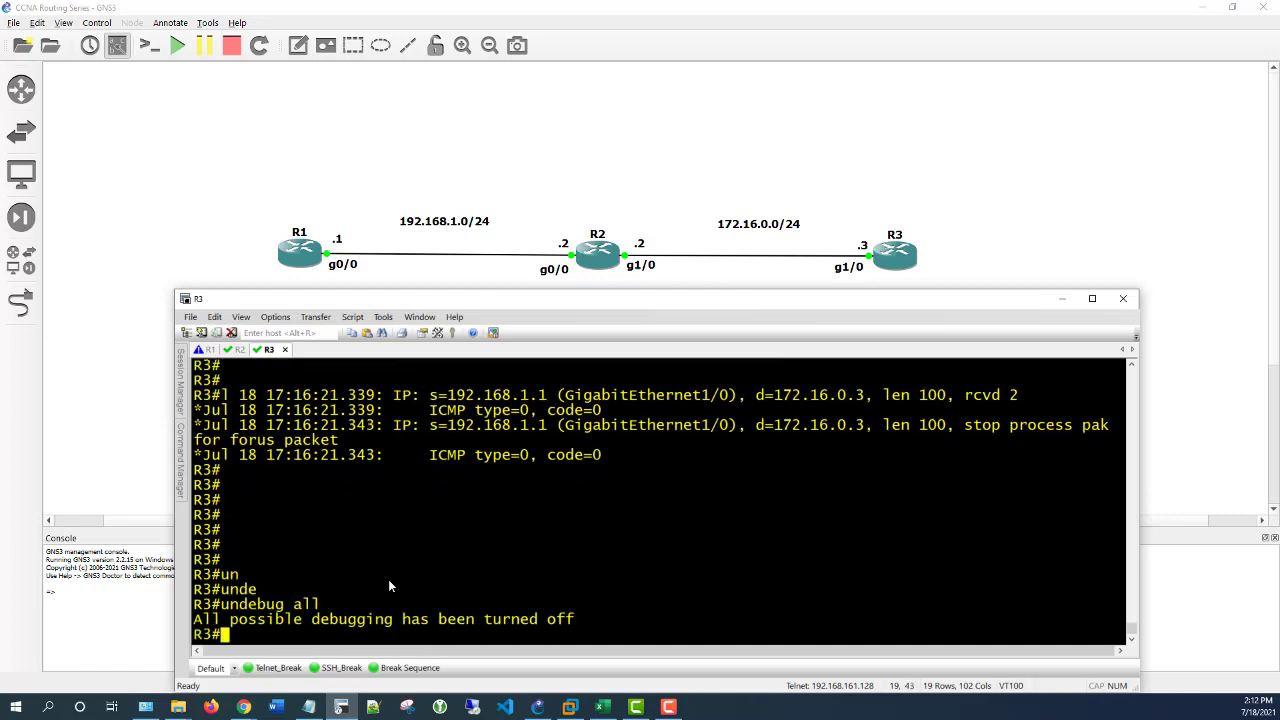
pyautogui.press('Return')
pyautogui.press('Return')
pyautogui.press('Return')
pyautogui.press('Return')
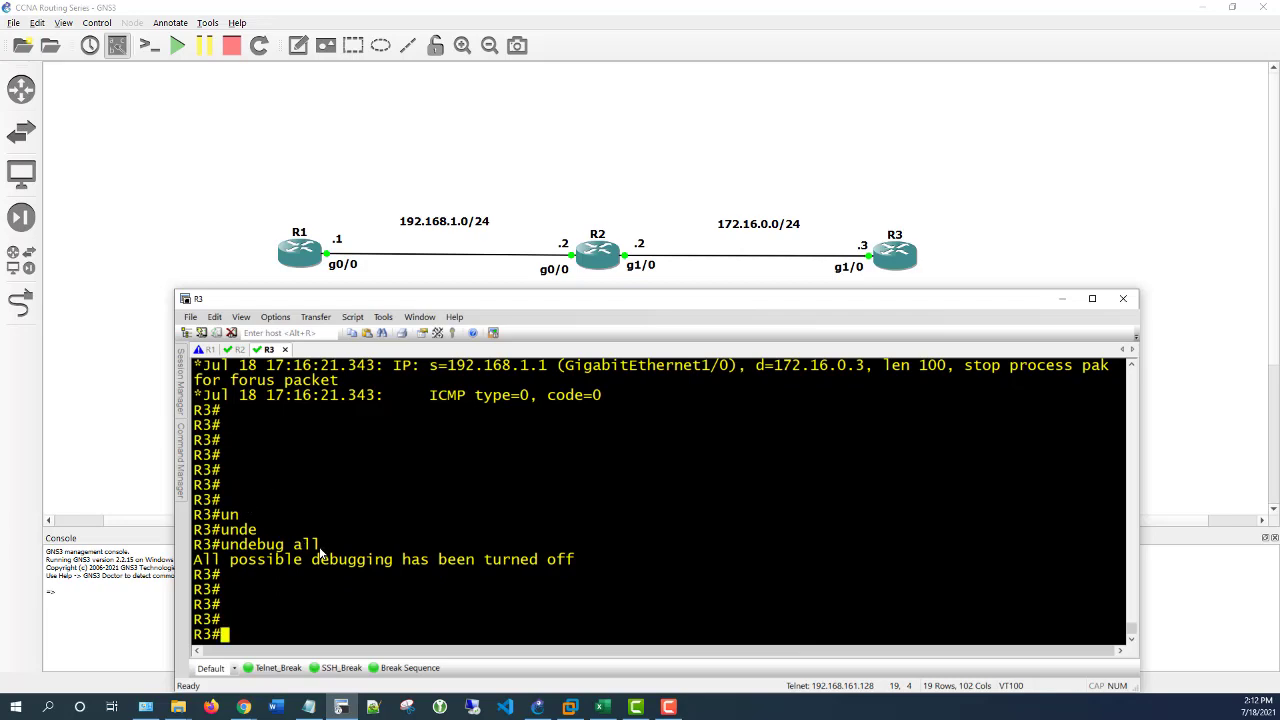
# - Copy 'undebug all' and run it on R1 as well
pyautogui.moveTo(320, 552); pyautogui.dragTo(220, 546)
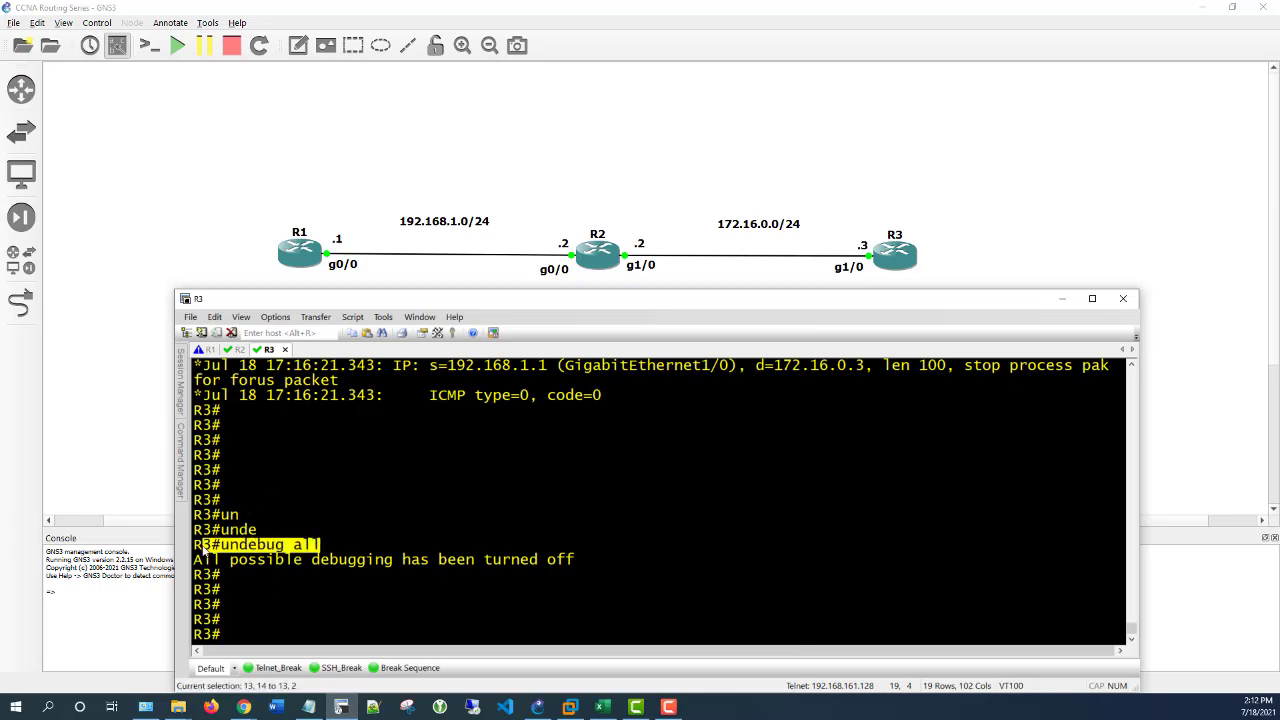
pyautogui.click(206, 349)
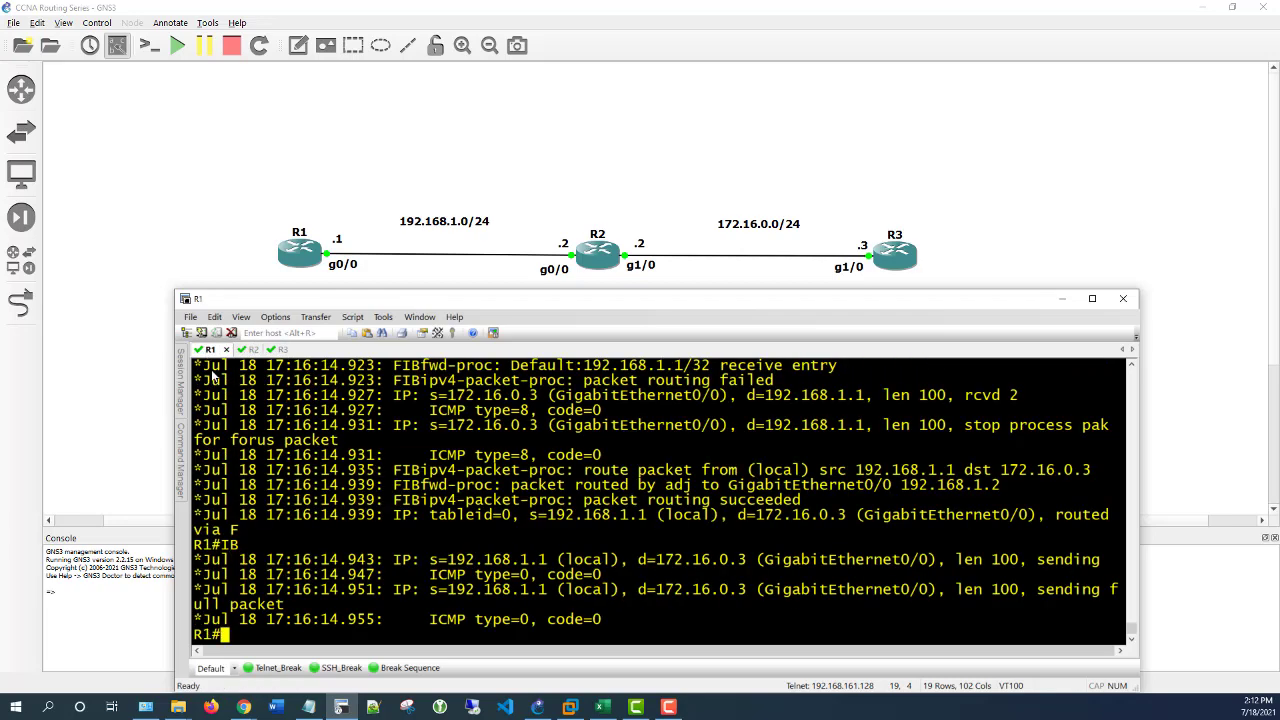
pyautogui.press('Return')
pyautogui.press('Return')
pyautogui.press('Return')
pyautogui.rightClick(395, 581)
# - On R3 in configuration mode, list static routes with 'do show run | inc ip route'
pyautogui.press('Return')
pyautogui.press('Return')
pyautogui.press('Return')
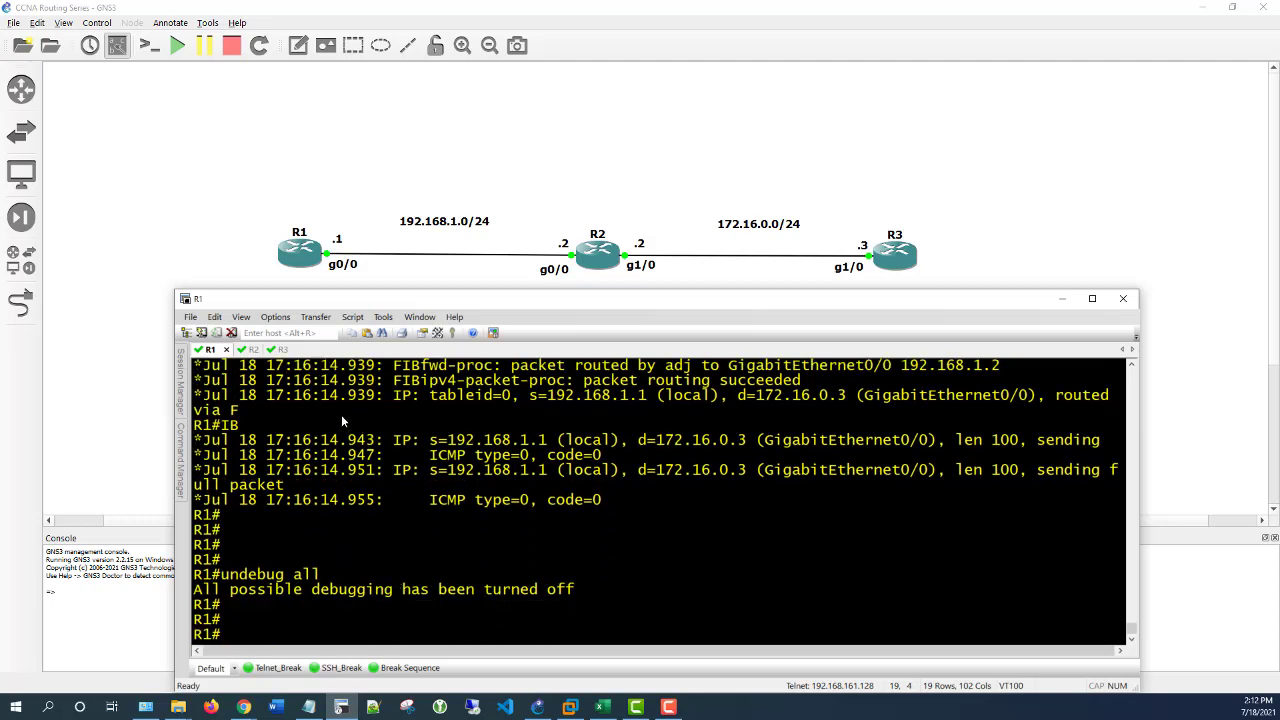
pyautogui.click(269, 349)
pyautogui.click(371, 428)
pyautogui.press('Return')
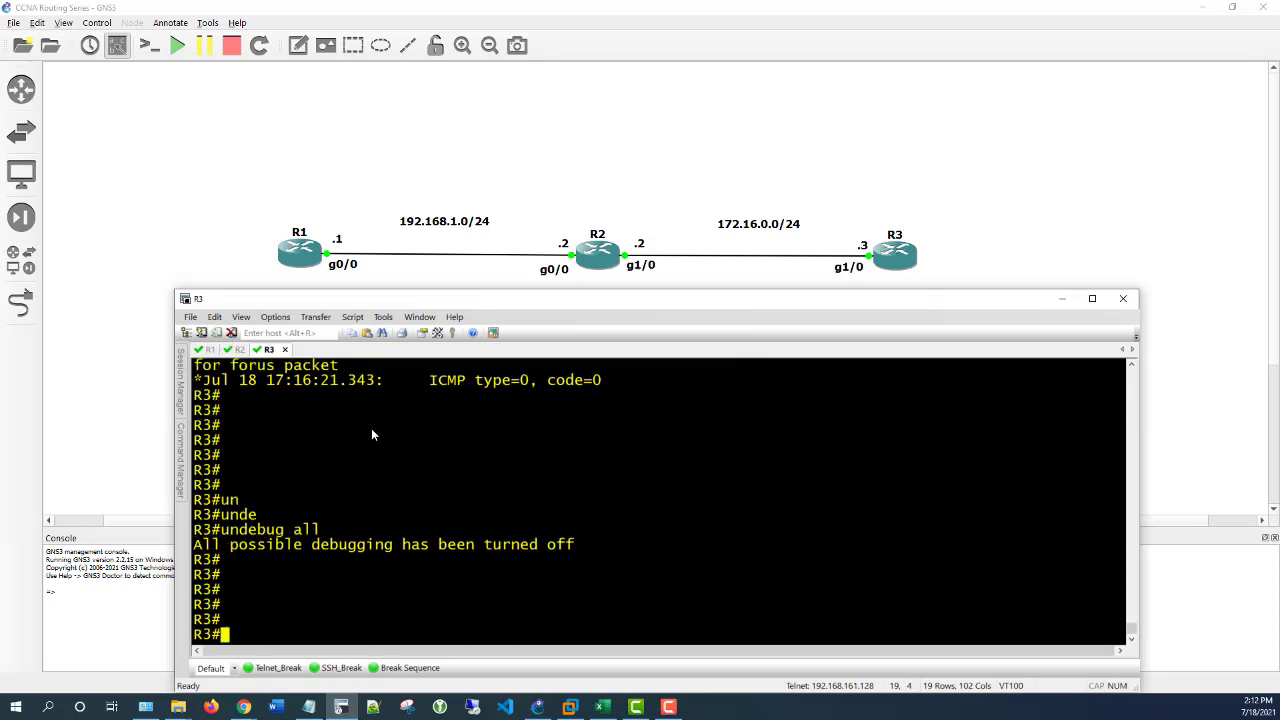
pyautogui.press('Return')
pyautogui.write('conf')
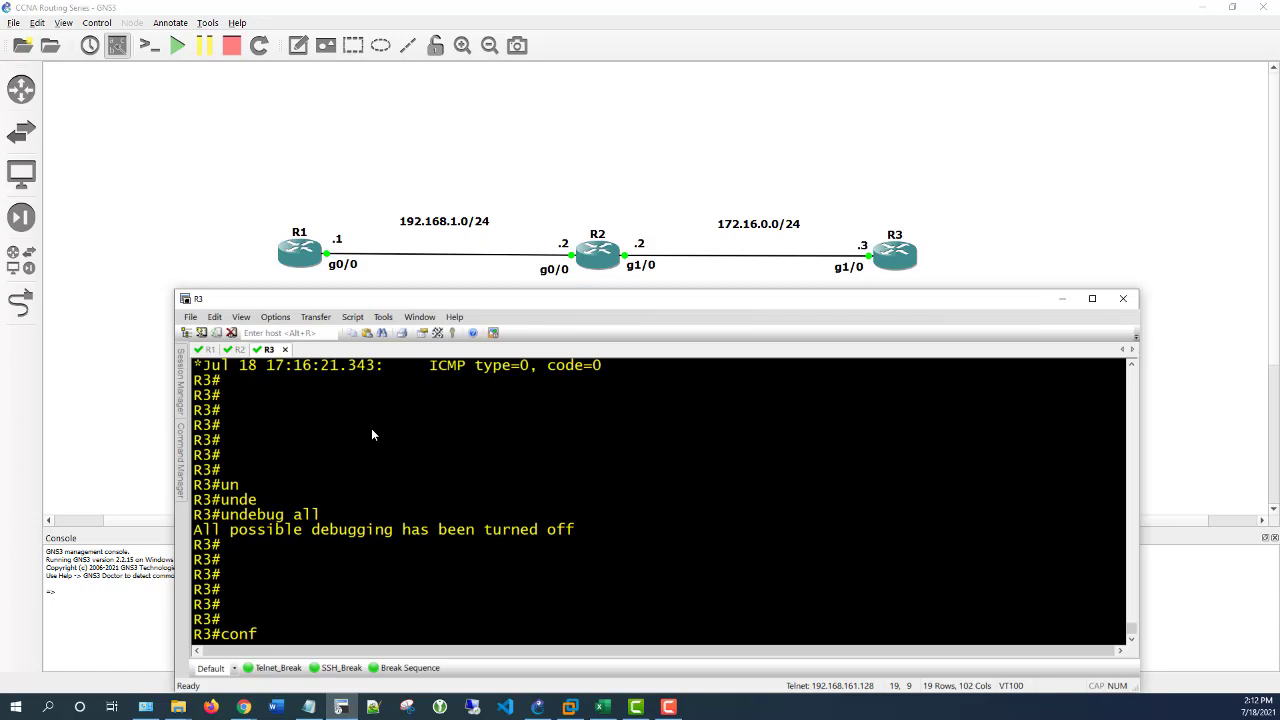
pyautogui.write(' t')
pyautogui.press('Return')
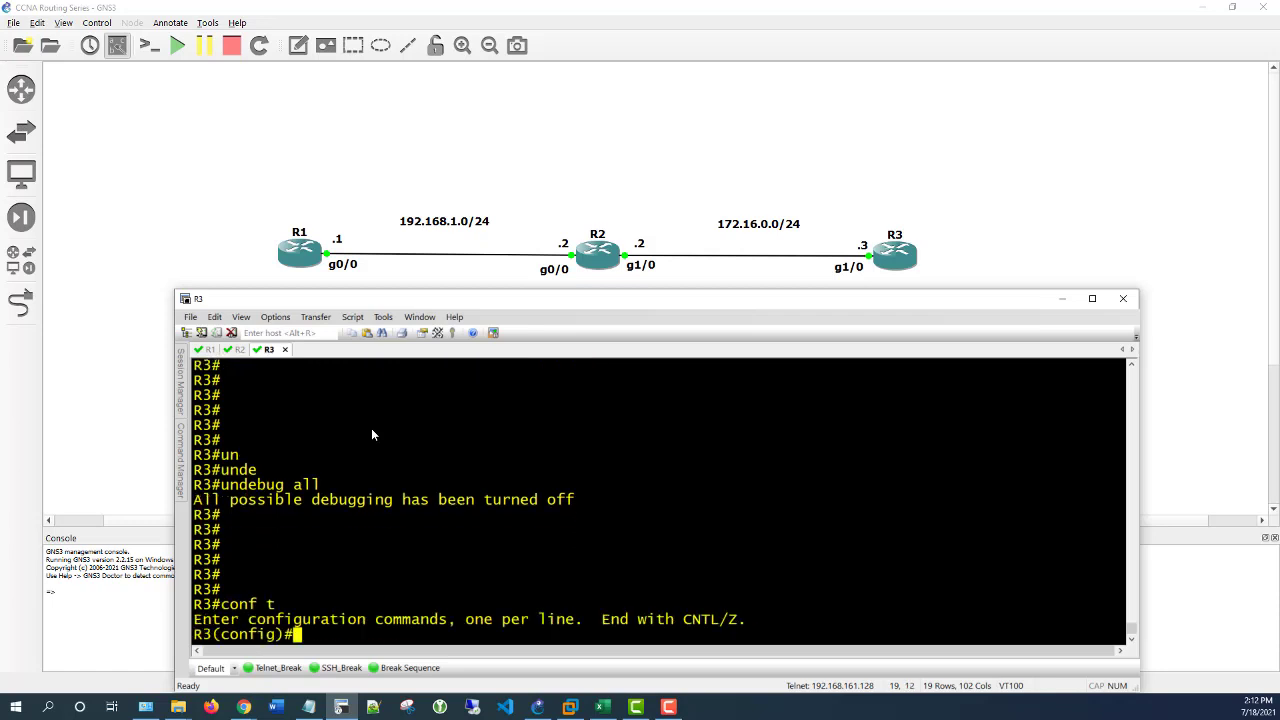
pyautogui.press('Return')
pyautogui.press('Return')
pyautogui.press('Return')
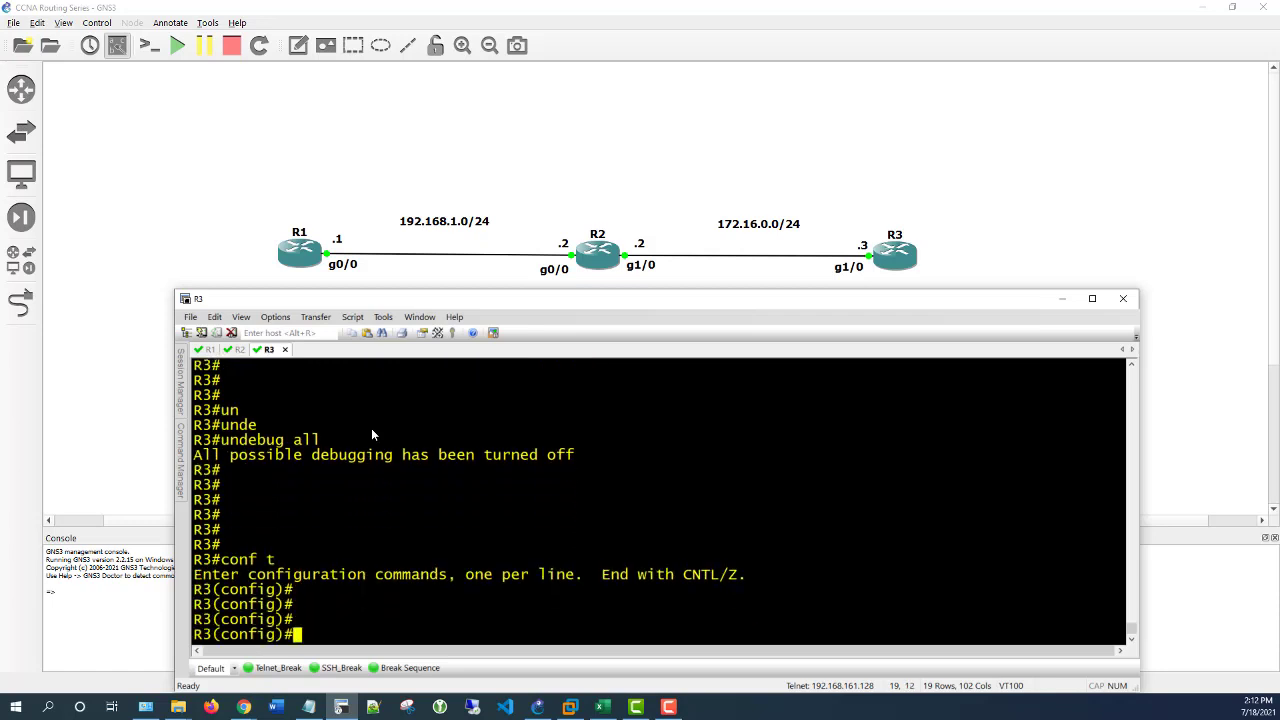
pyautogui.write('do show run | inc')
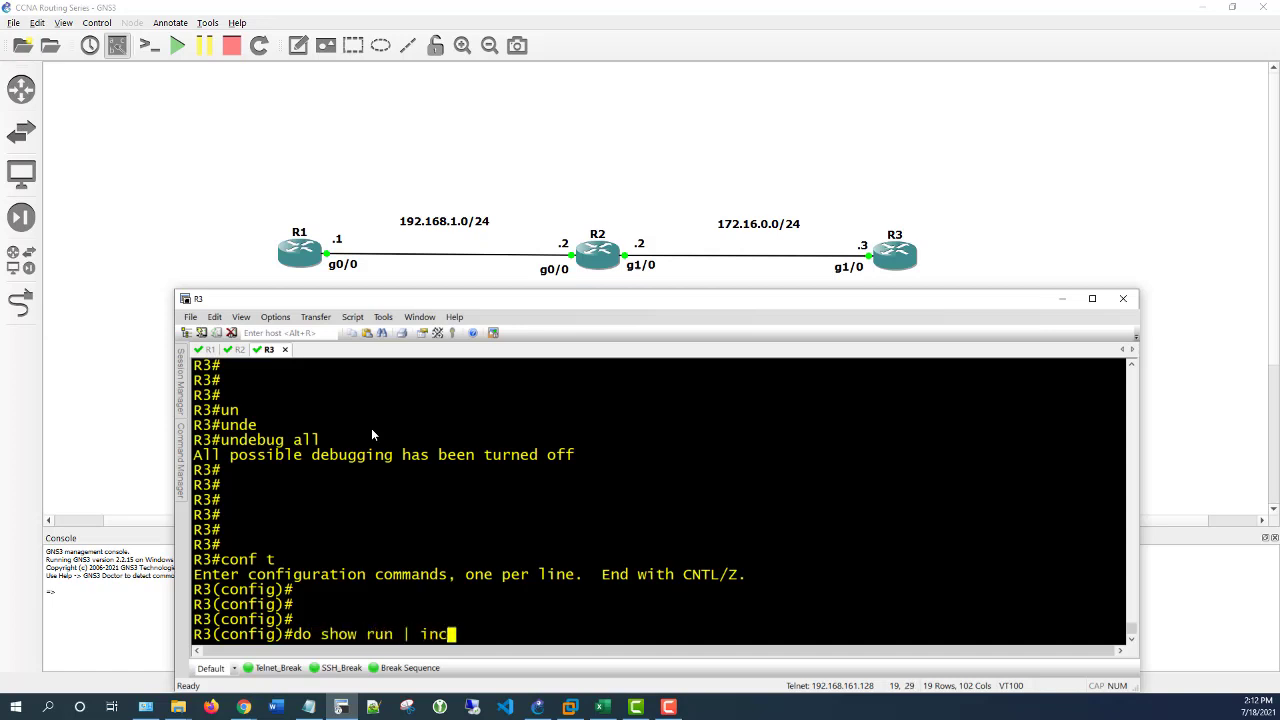
pyautogui.write(' ip route')
pyautogui.press('Return')
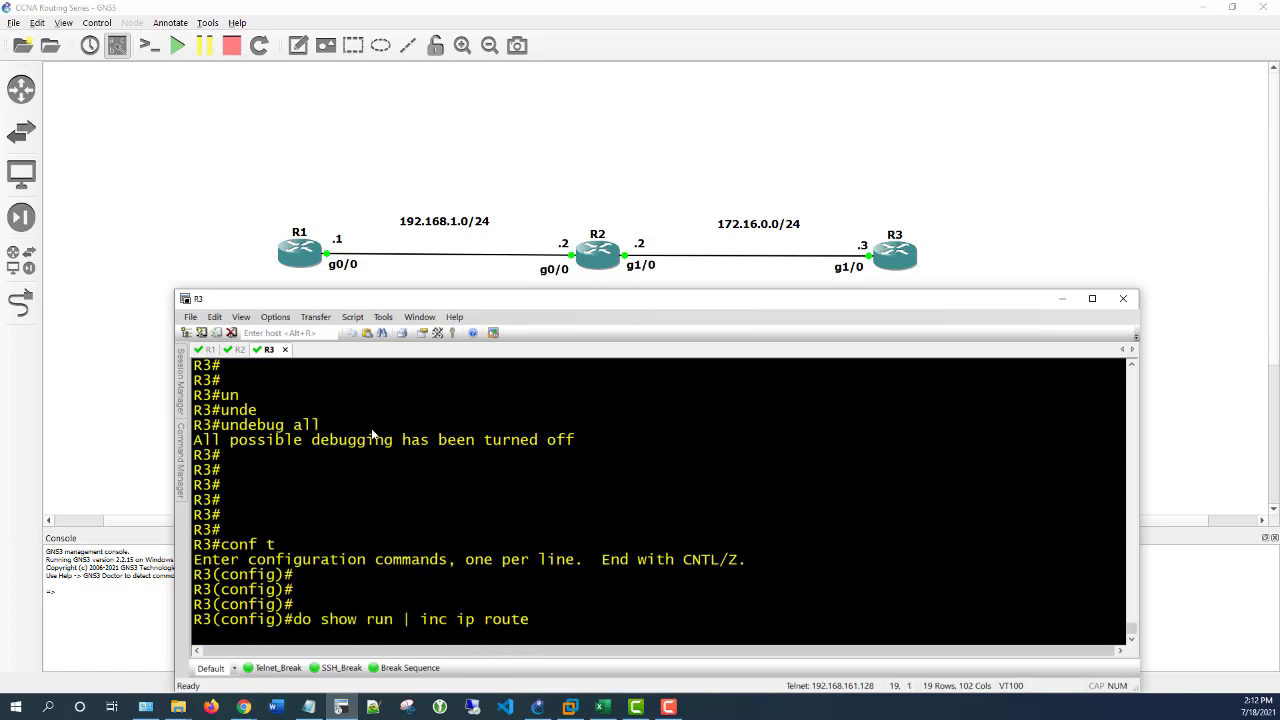
pyautogui.press('Return')
pyautogui.press('Return')
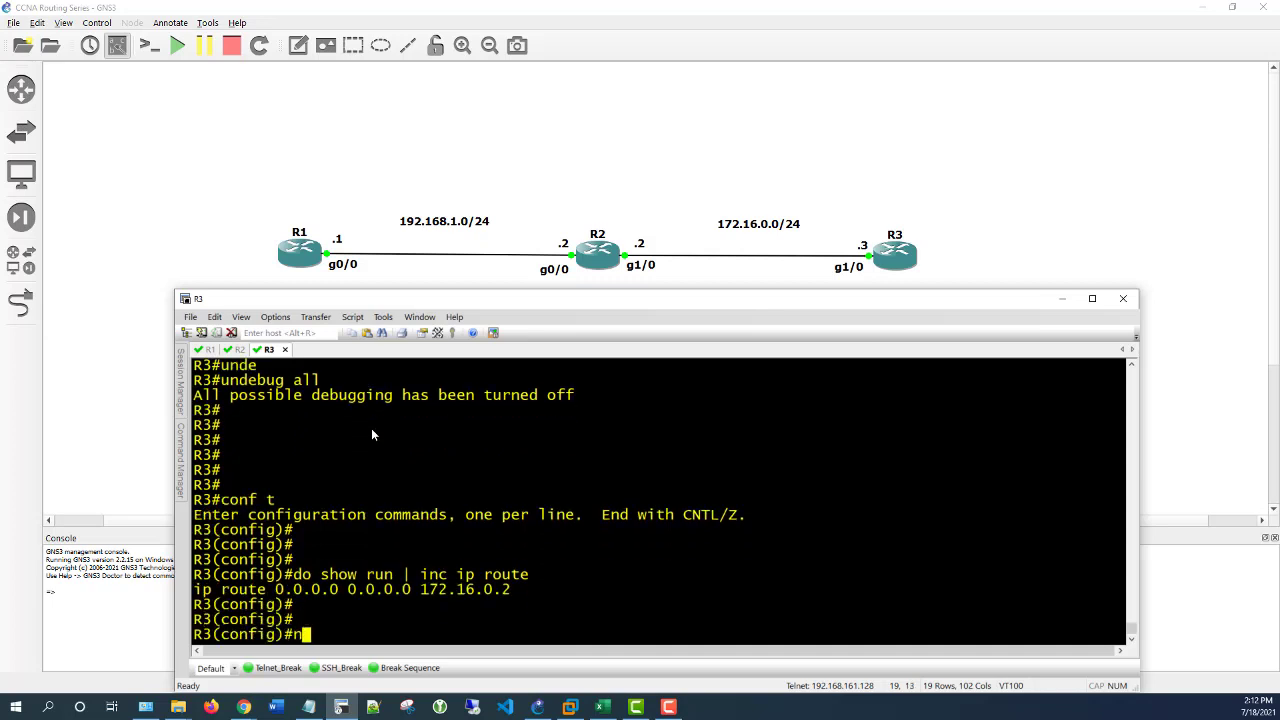
# - Remove R3's default route 0.0.0.0 0.0.0.0 via 172.16.0.2 and confirm with show ip route
pyautogui.write('no')
pyautogui.moveTo(516, 589); pyautogui.dragTo(207, 597)
pyautogui.rightClick(207, 597)
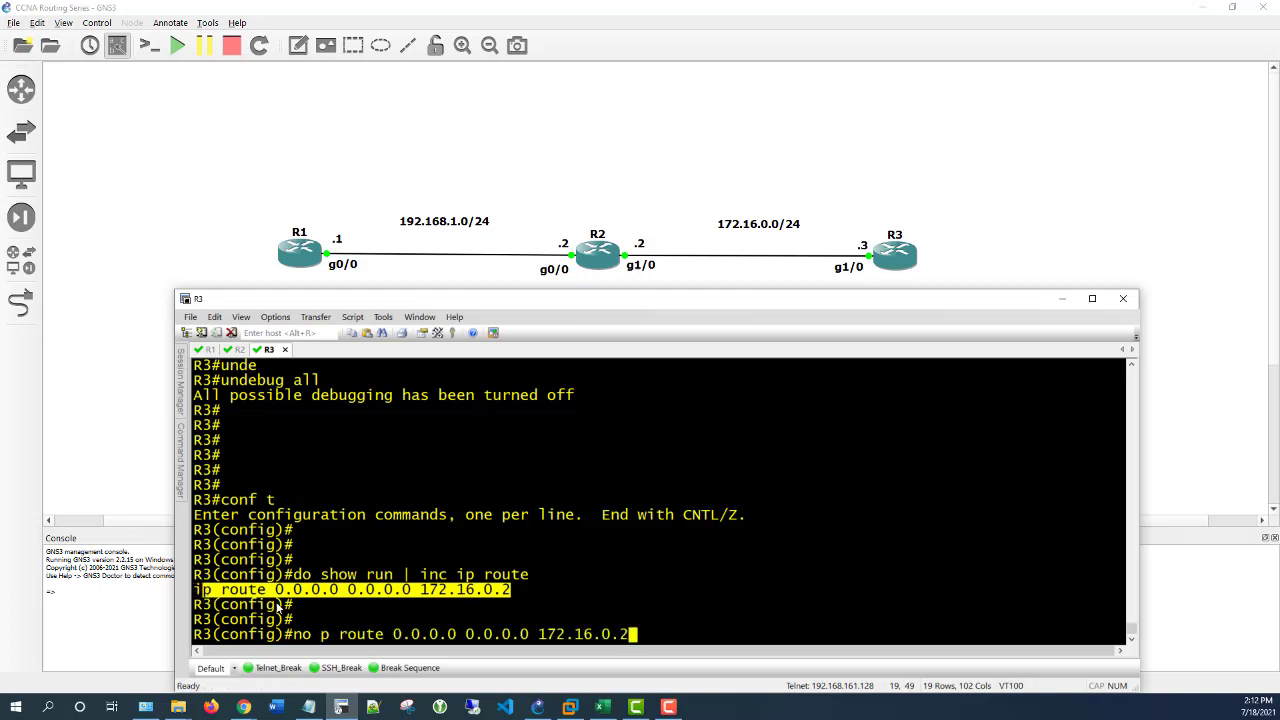
pyautogui.press('Left')
pyautogui.press('Left')
pyautogui.press('Left')
pyautogui.press('Left')
pyautogui.press('Left')
pyautogui.press('Left')
pyautogui.press('Left')
pyautogui.press('Left')
pyautogui.press('Left')
pyautogui.press('Left')
pyautogui.press('Left')
pyautogui.press('Left')
pyautogui.press('Left')
pyautogui.press('Left')
pyautogui.press('Left')
pyautogui.press('Left')
pyautogui.press('Left')
pyautogui.press('Left')
pyautogui.press('Left')
pyautogui.press('Left')
pyautogui.press('Left')
pyautogui.press('Left')
pyautogui.press('Left')
pyautogui.write('i')
pyautogui.press('Return')
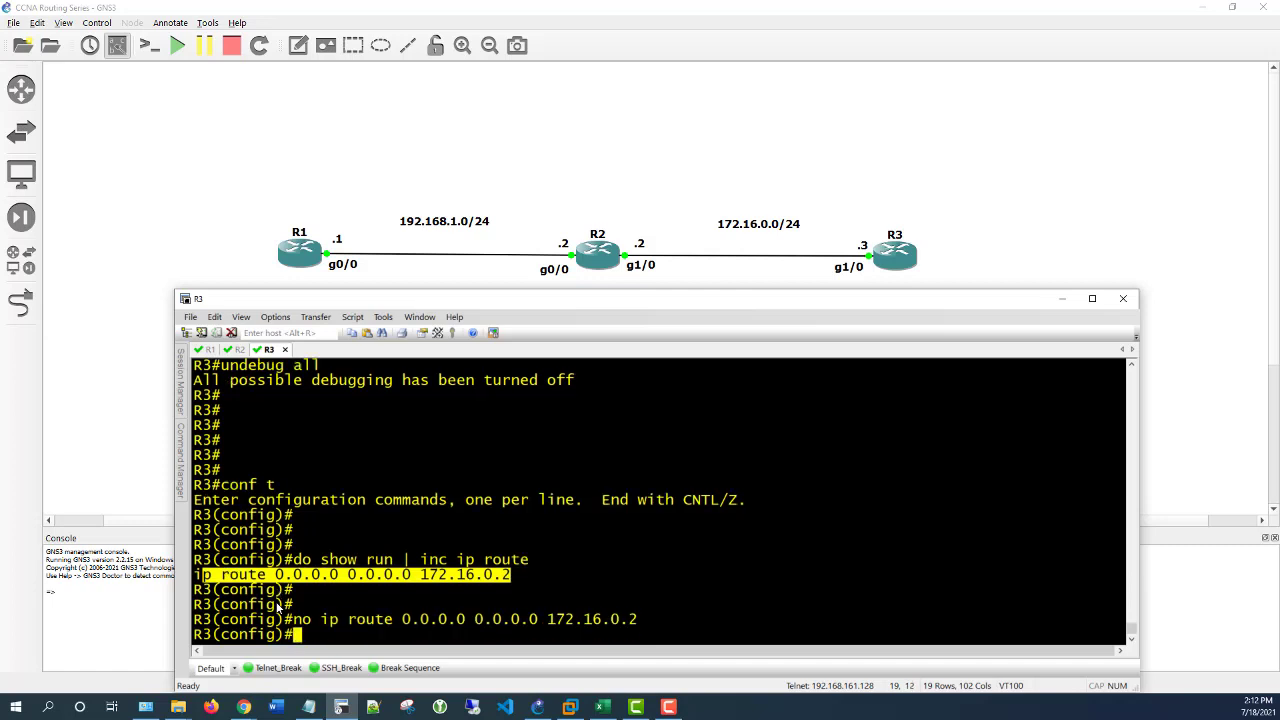
pyautogui.press('Return')
pyautogui.press('Return')
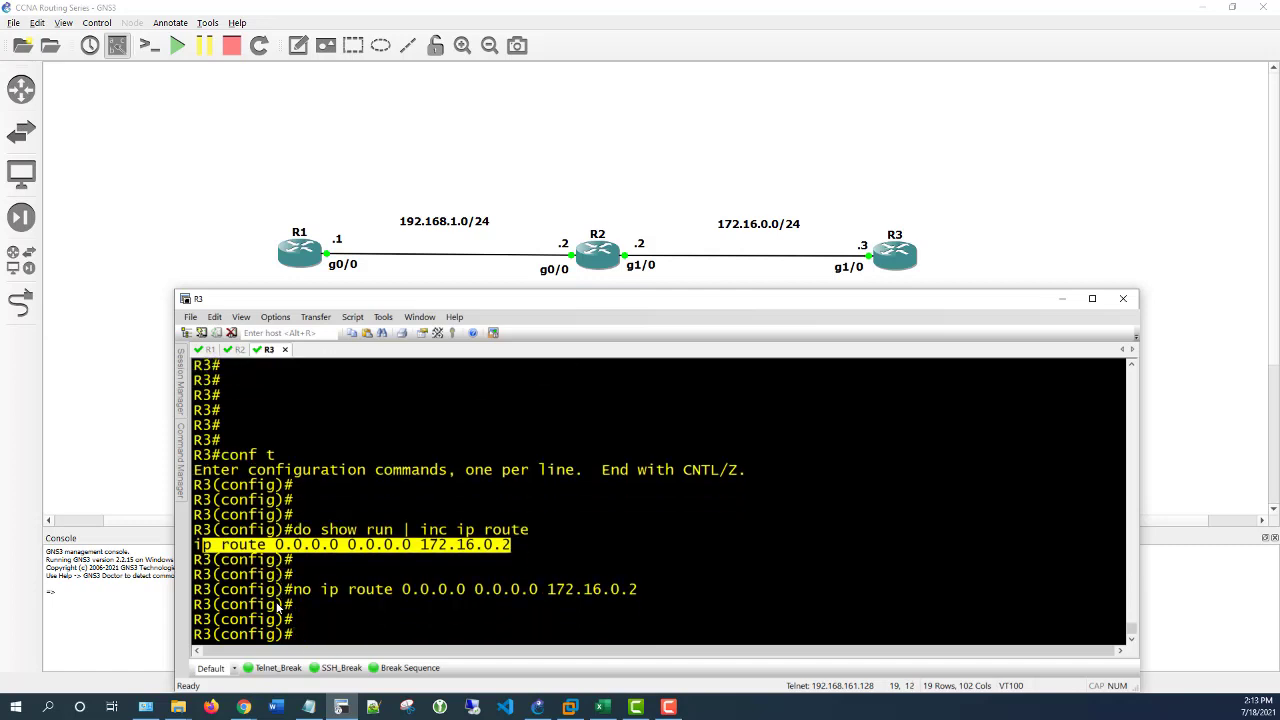
pyautogui.write('end')
pyautogui.press('Return')
pyautogui.press('Return')
pyautogui.press('Return')
pyautogui.press('Return')
pyautogui.press('Return')
pyautogui.press('Return')
pyautogui.press('Return')
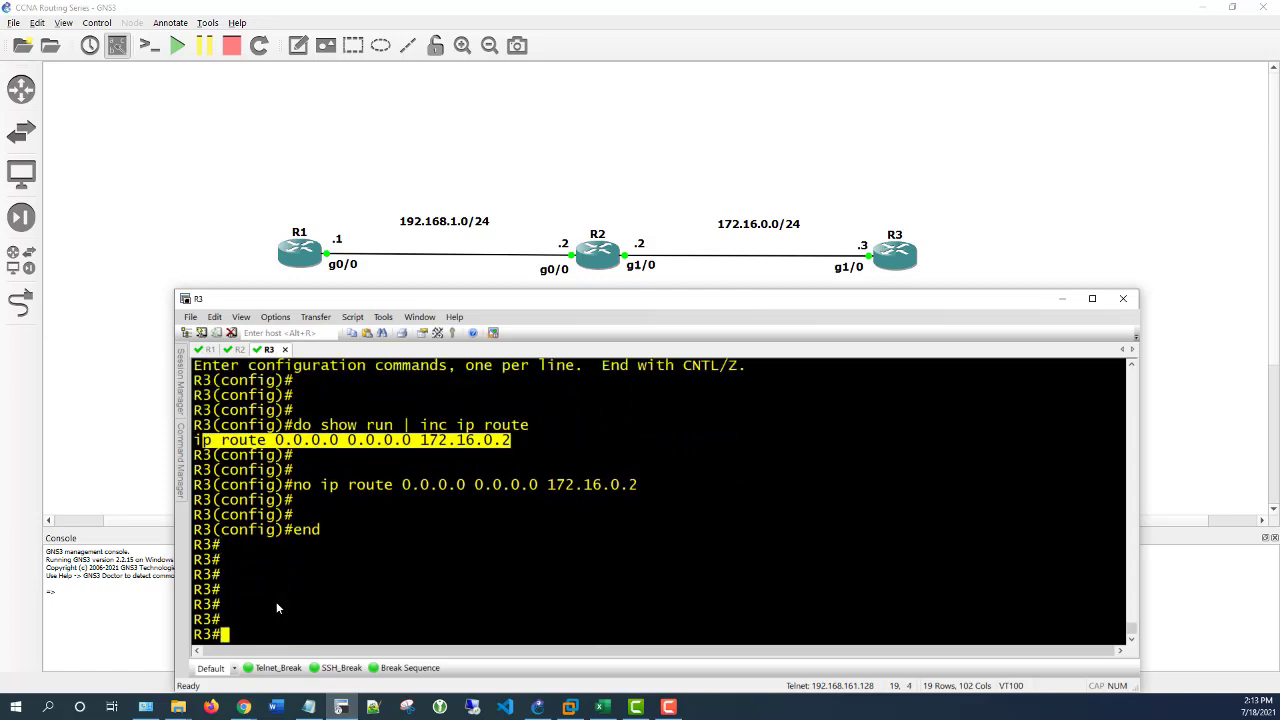
pyautogui.press('Return')
pyautogui.press('Return')
pyautogui.press('Return')
pyautogui.press('Return')
pyautogui.press('Return')
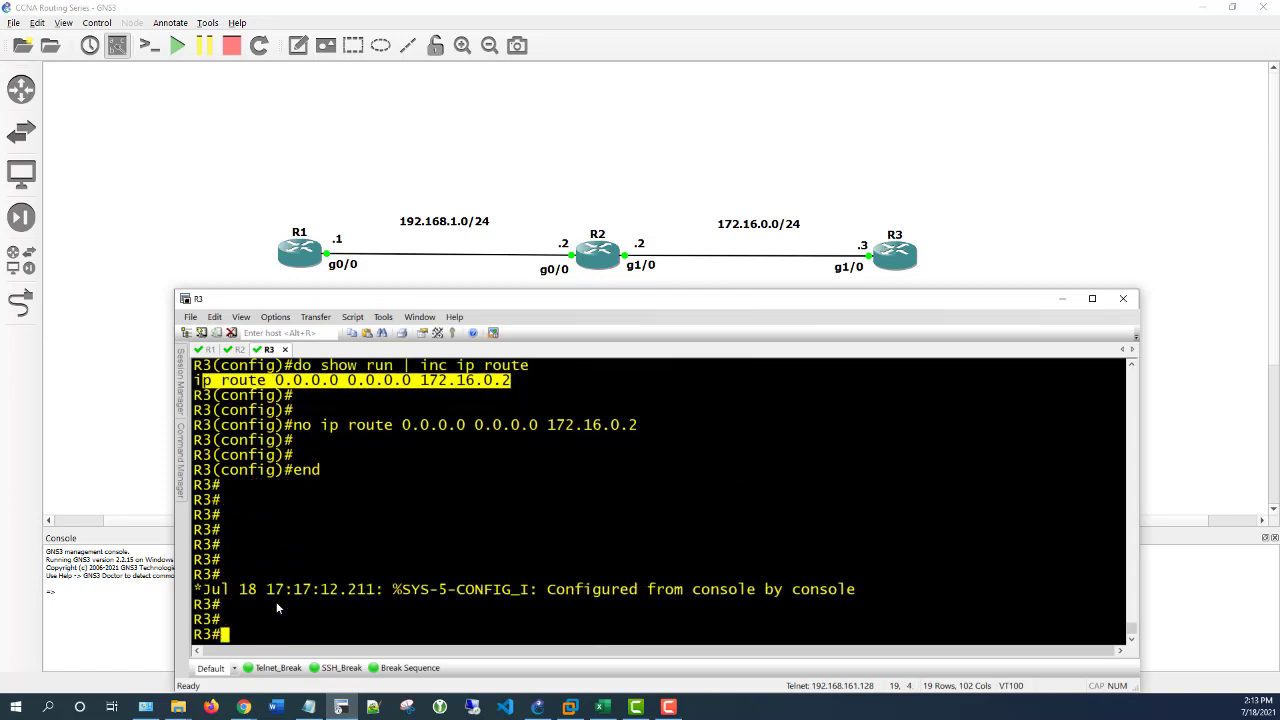
pyautogui.write('show')
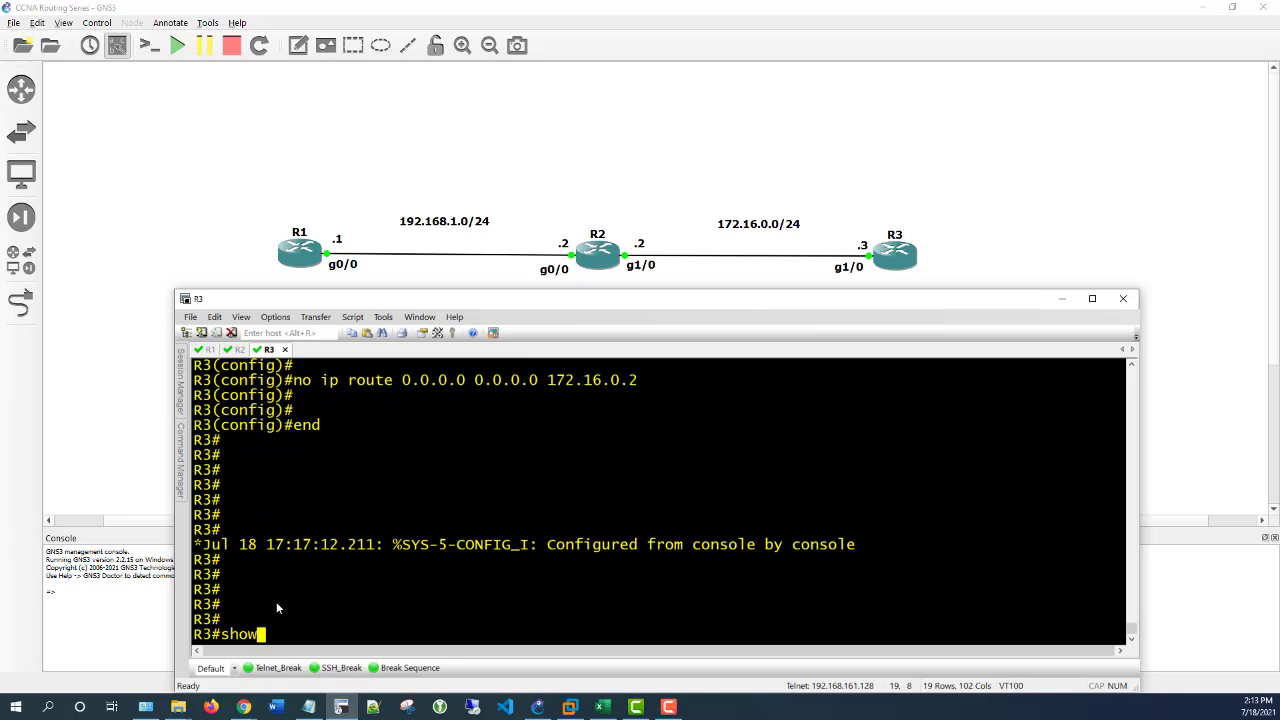
pyautogui.write(' ip route')
pyautogui.press('Return')
pyautogui.press('Return')
pyautogui.press('Return')
pyautogui.press('Return')
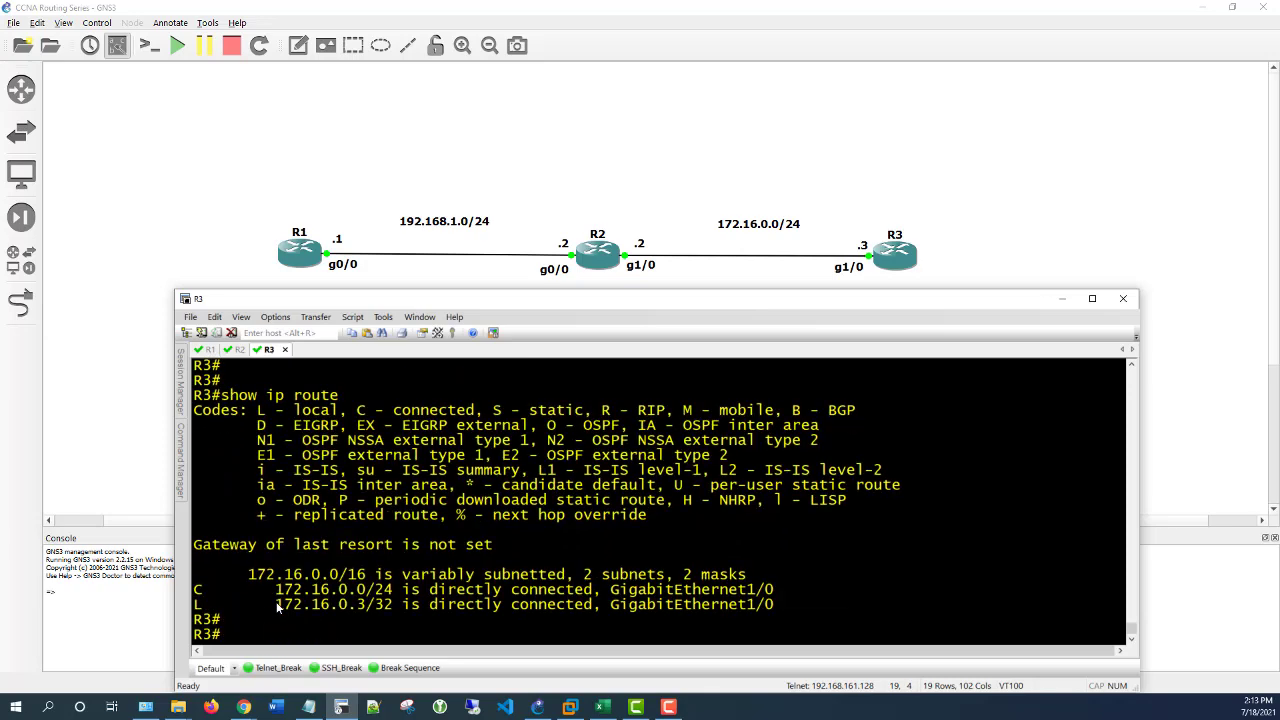
# - On R1 in configuration mode, list static routes with 'do show run | inc ip route'
pyautogui.click(203, 350)
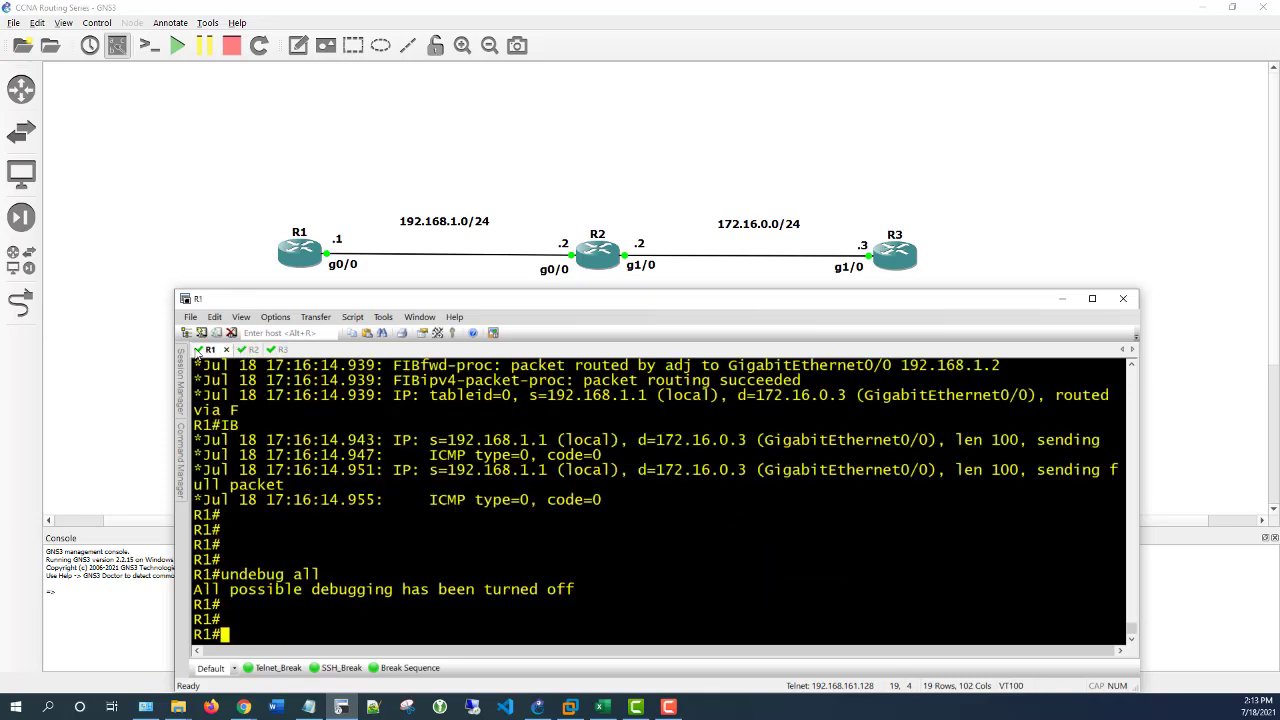
pyautogui.press('Return')
pyautogui.press('Return')
pyautogui.press('Return')
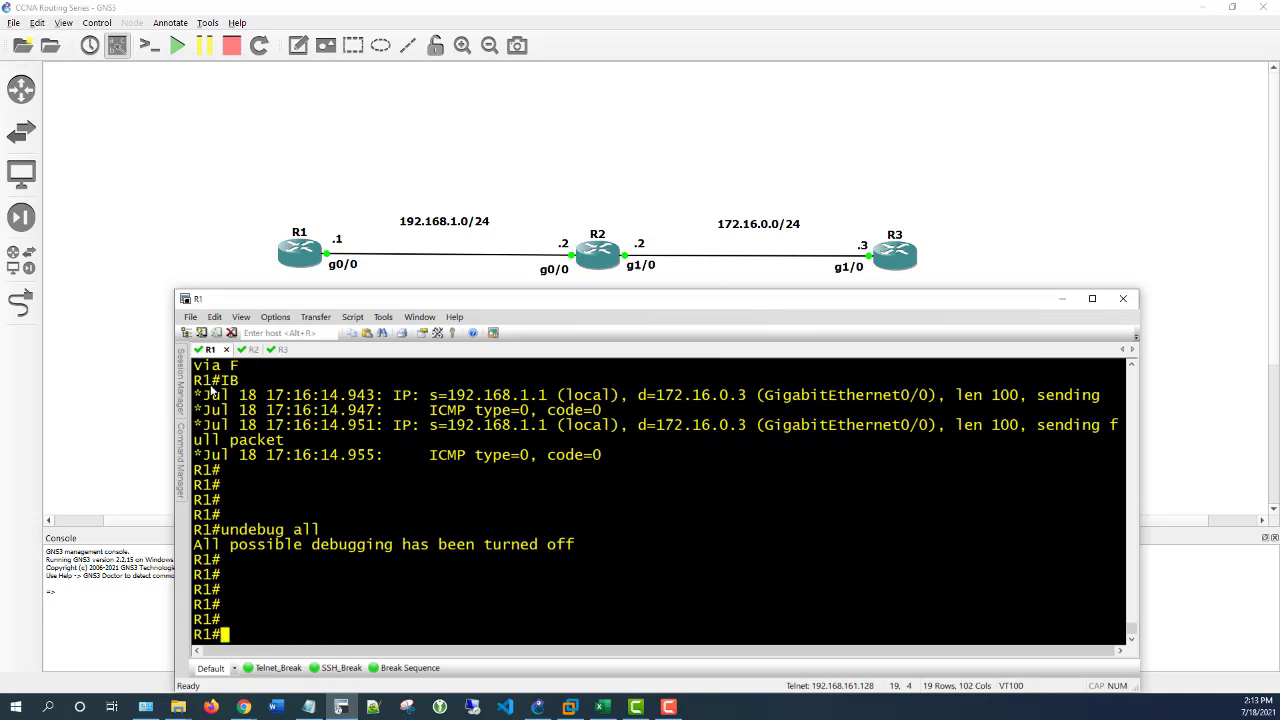
pyautogui.write('conf t')
pyautogui.press('Return')
pyautogui.press('Return')
pyautogui.press('Return')
pyautogui.press('Return')
pyautogui.press('Return')
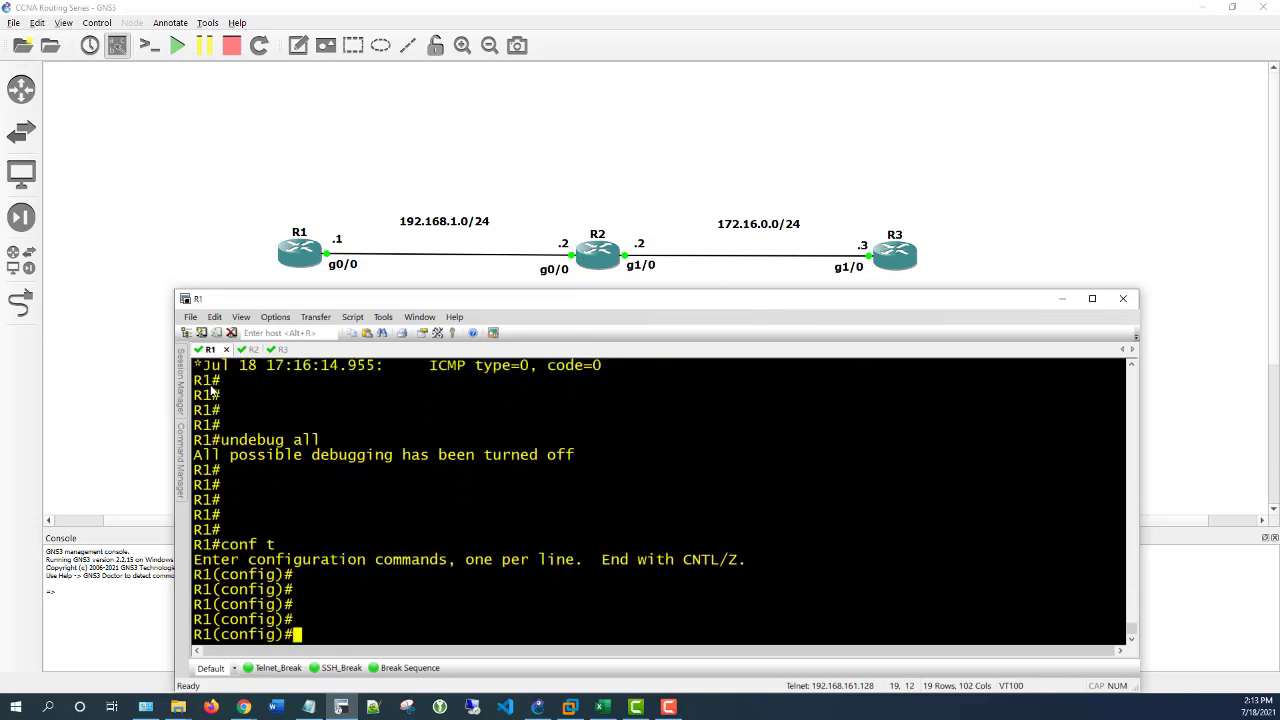
pyautogui.write('do show ip rout')
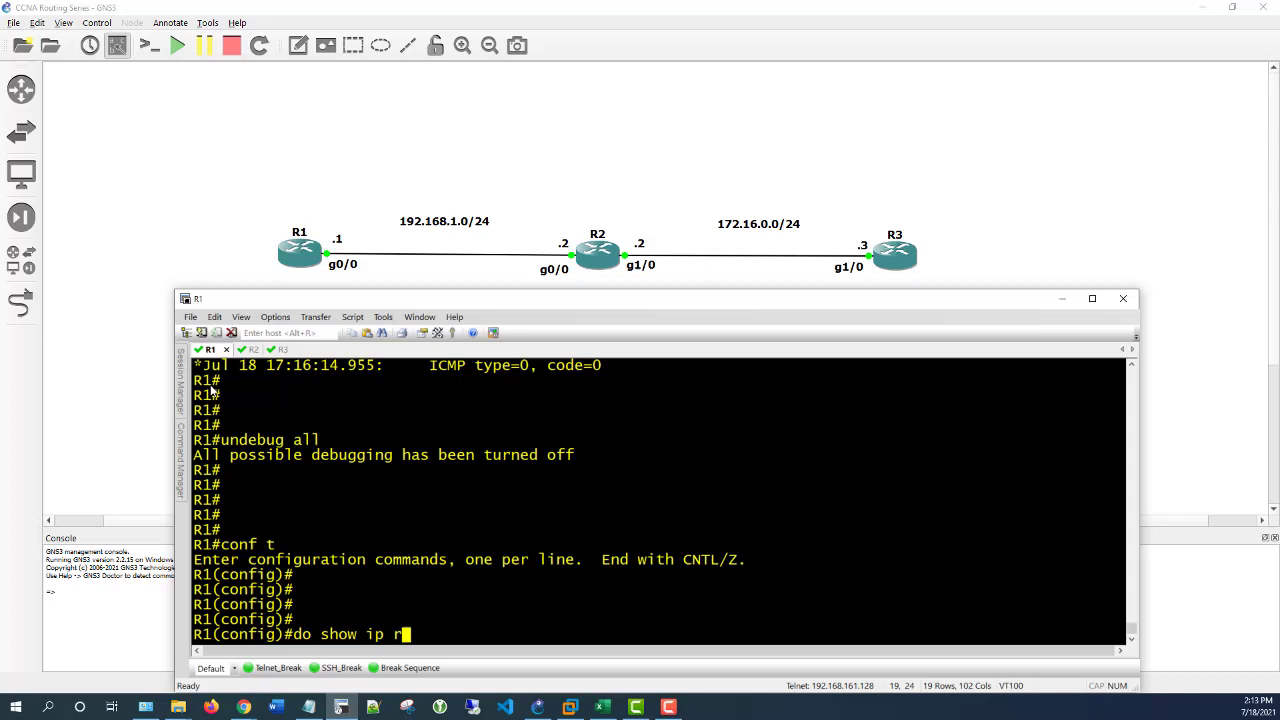
pyautogui.press('BackSpace')
pyautogui.press('BackSpace')
pyautogui.press('BackSpace')
pyautogui.press('BackSpace')
pyautogui.press('BackSpace')
pyautogui.press('BackSpace')
pyautogui.press('BackSpace')
pyautogui.write('run | inc ip route')
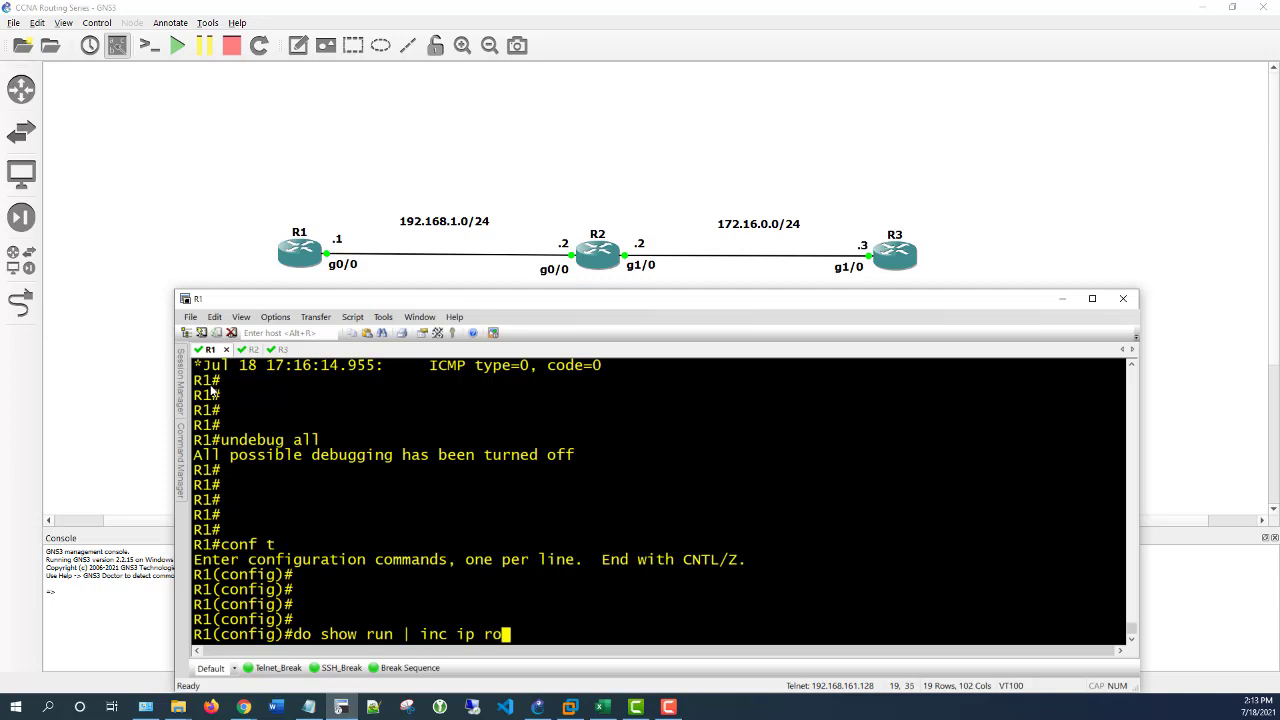
pyautogui.press('Return')
pyautogui.press('Return')
pyautogui.press('Return')
pyautogui.press('Return')
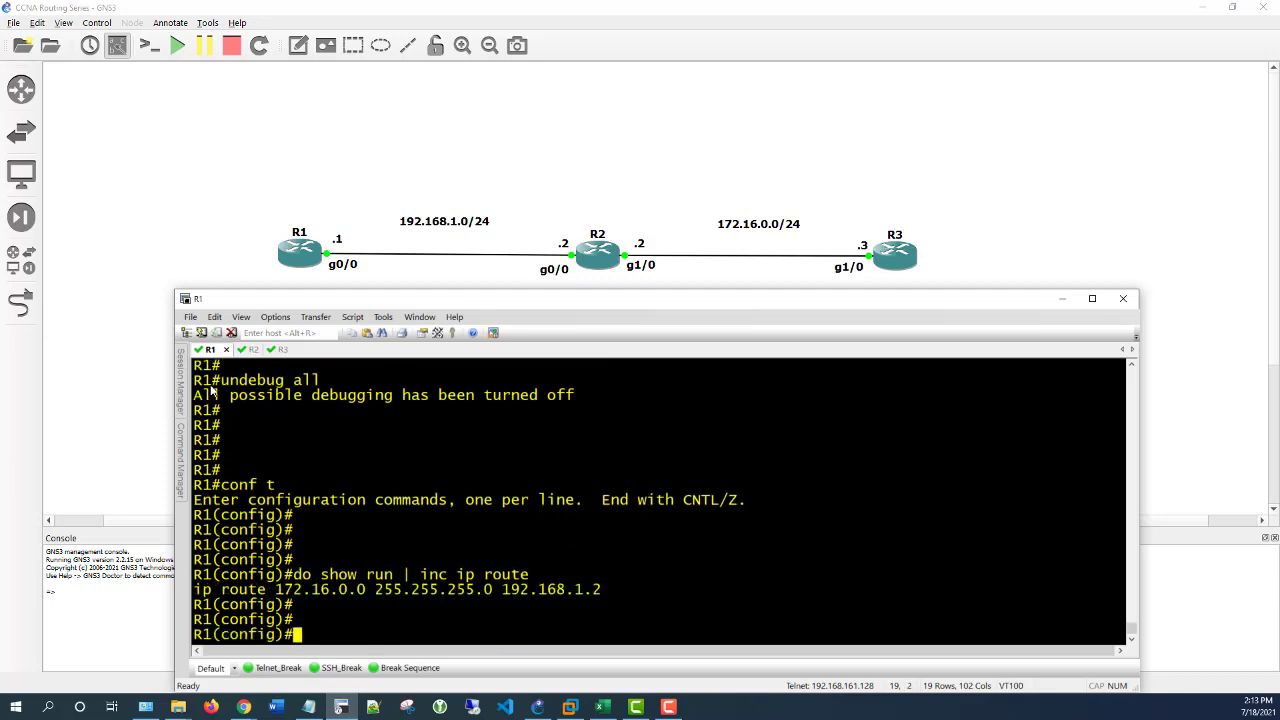
# - Remove R1's route 172.16.0.0 255.255.255.0 via 192.168.1.2 and view the routing table
pyautogui.write('no')
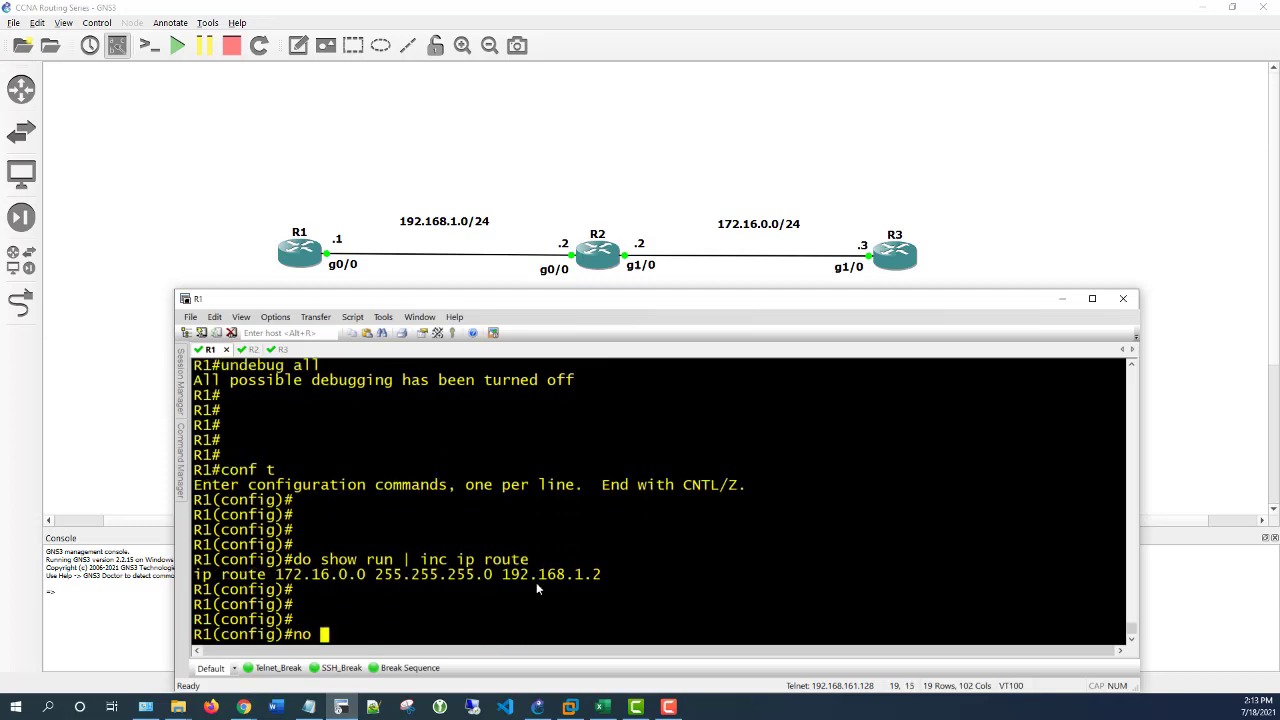
pyautogui.moveTo(620, 575); pyautogui.dragTo(203, 582)
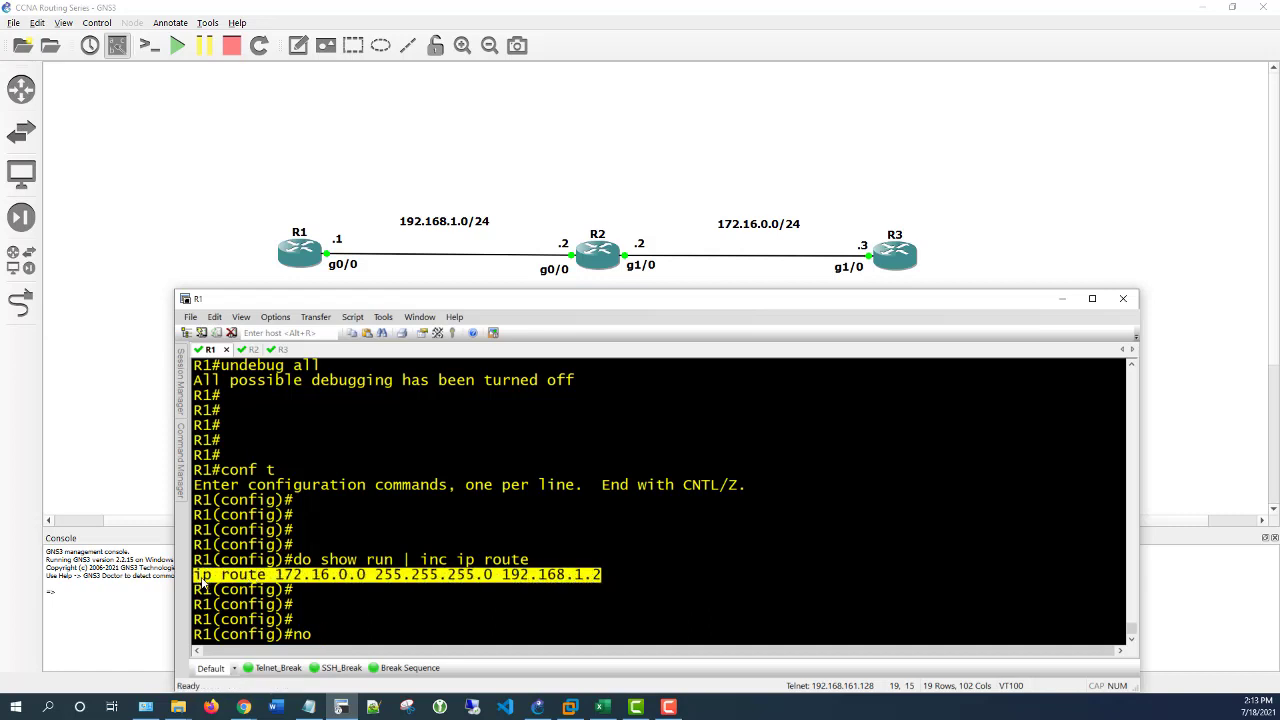
pyautogui.rightClick(203, 582)
pyautogui.press('Return')
pyautogui.press('Return')
pyautogui.press('Return')
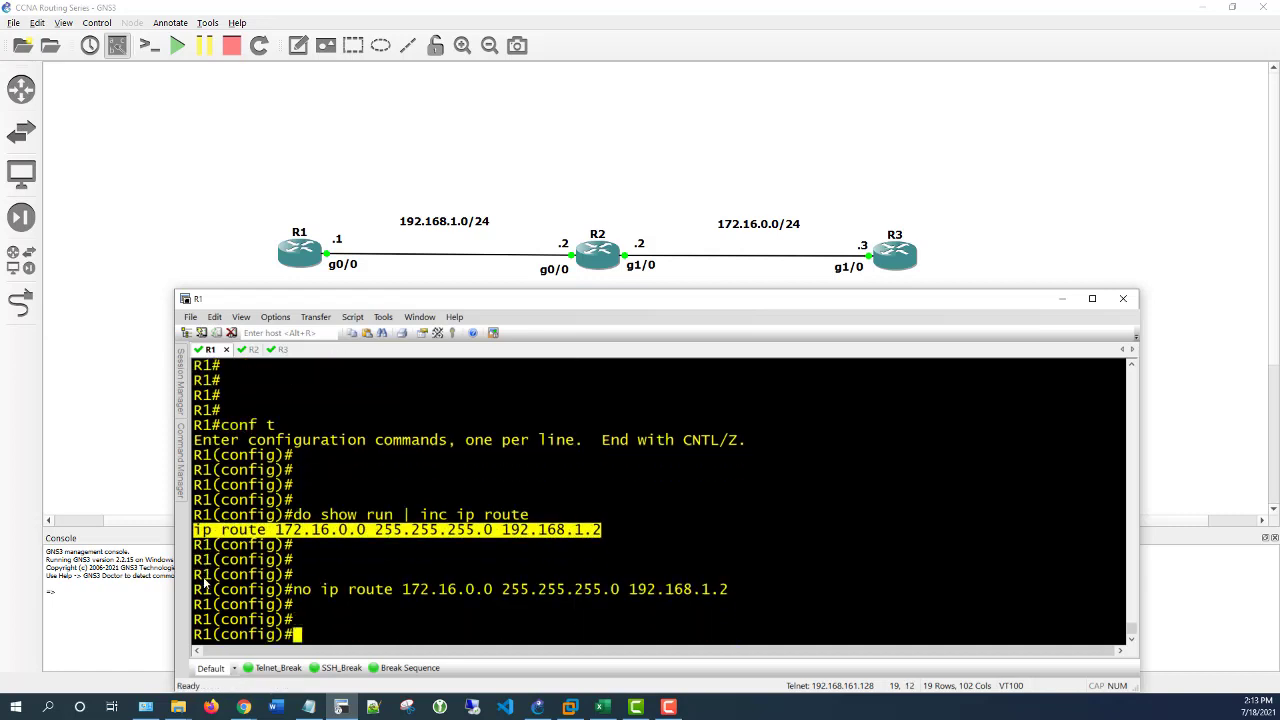
pyautogui.write('end')
pyautogui.press('Return')
pyautogui.press('Return')
pyautogui.press('Return')
pyautogui.press('Return')
pyautogui.press('Return')
pyautogui.write('show i')
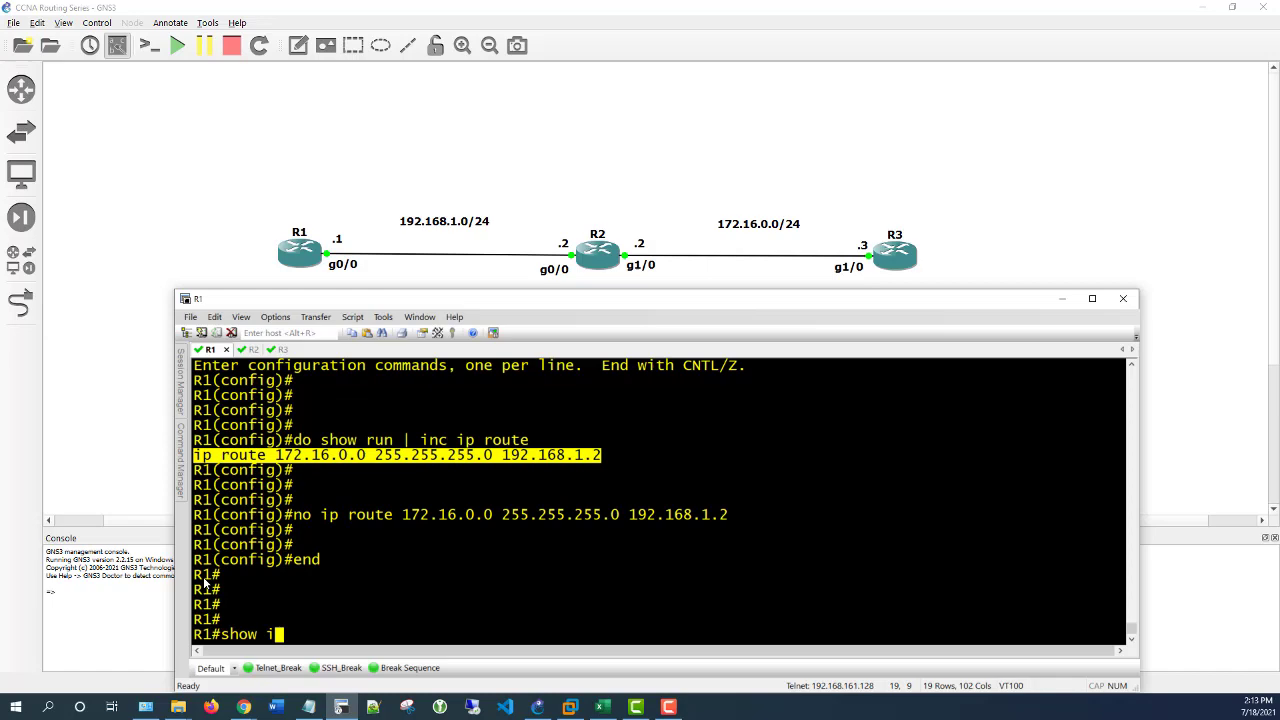
pyautogui.write('p route')
pyautogui.press('Return')
pyautogui.press('Return')
pyautogui.press('Return')
pyautogui.press('Return')
pyautogui.press('Return')
pyautogui.press('Return')
pyautogui.press('Return')
pyautogui.press('Return')
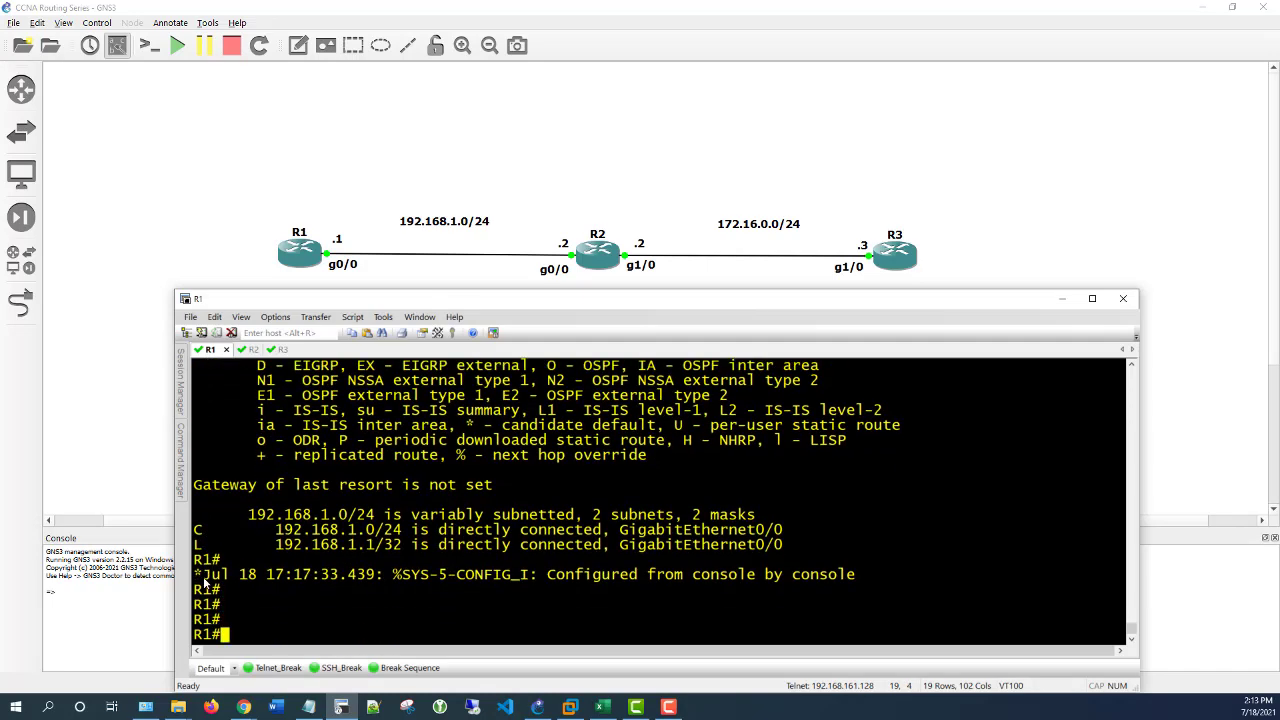
pyautogui.press('Return')
pyautogui.press('Return')
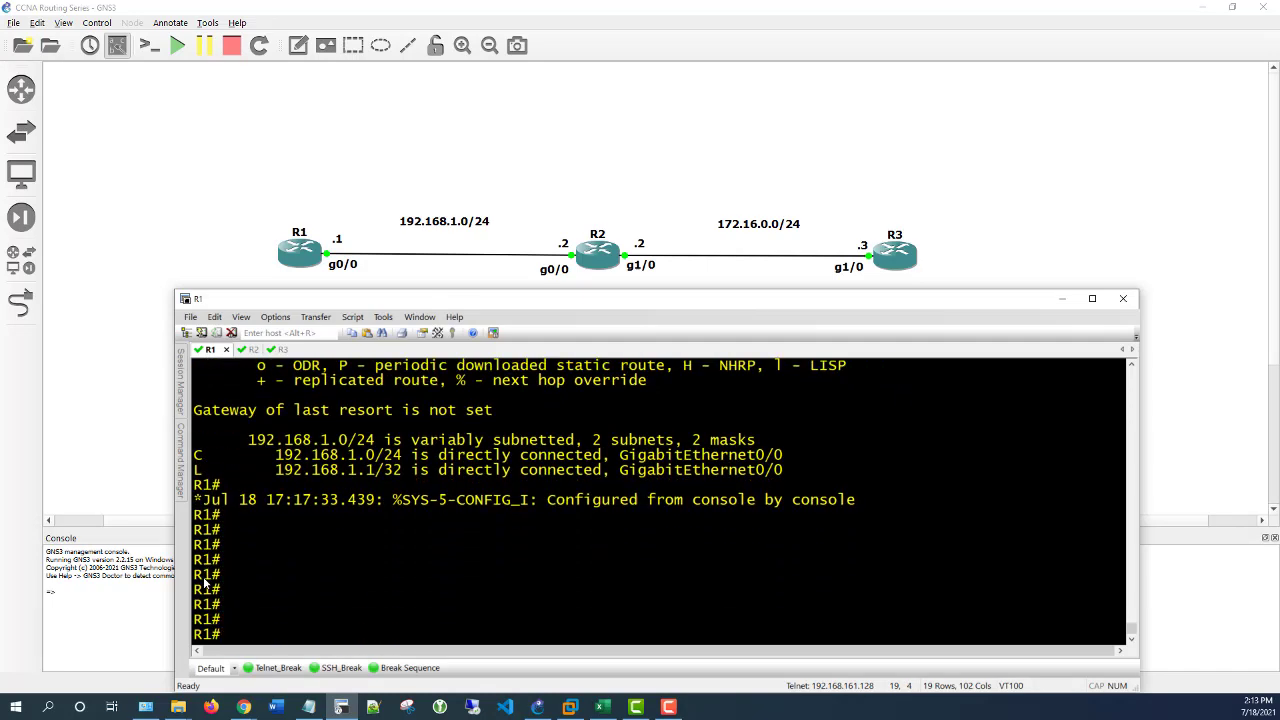
pyautogui.press('Return')
pyautogui.press('Return')
pyautogui.press('Return')
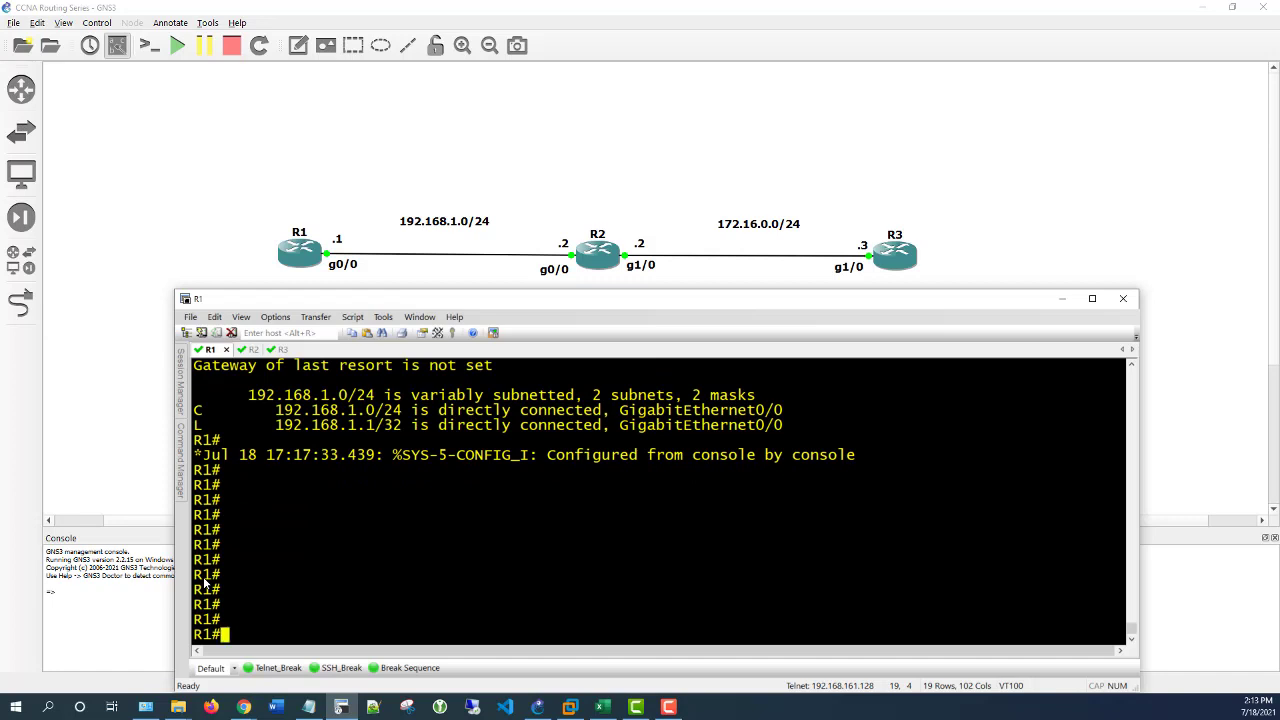
# - Send single pings (repeat 1) from R1 to 172.16.0.3 twice, both failing 0/1
pyautogui.write('ping 172.16.0.')
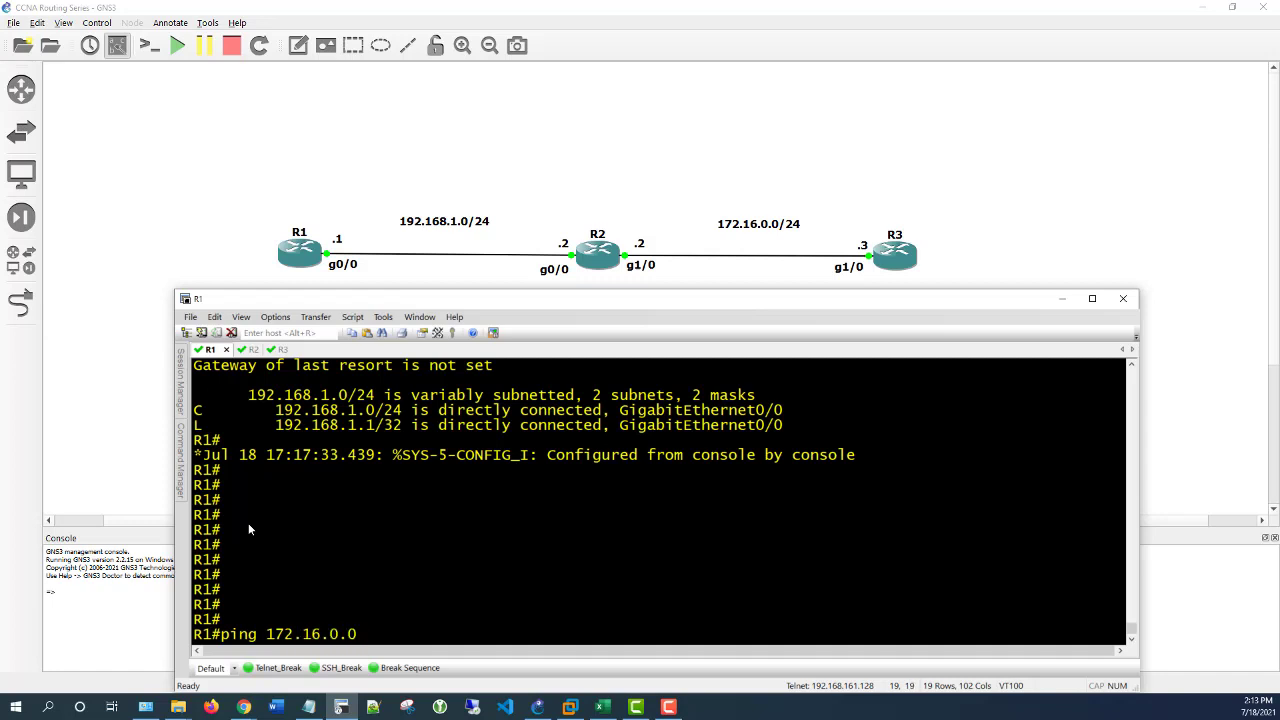
pyautogui.write('3 re')
pyautogui.press('Tab')
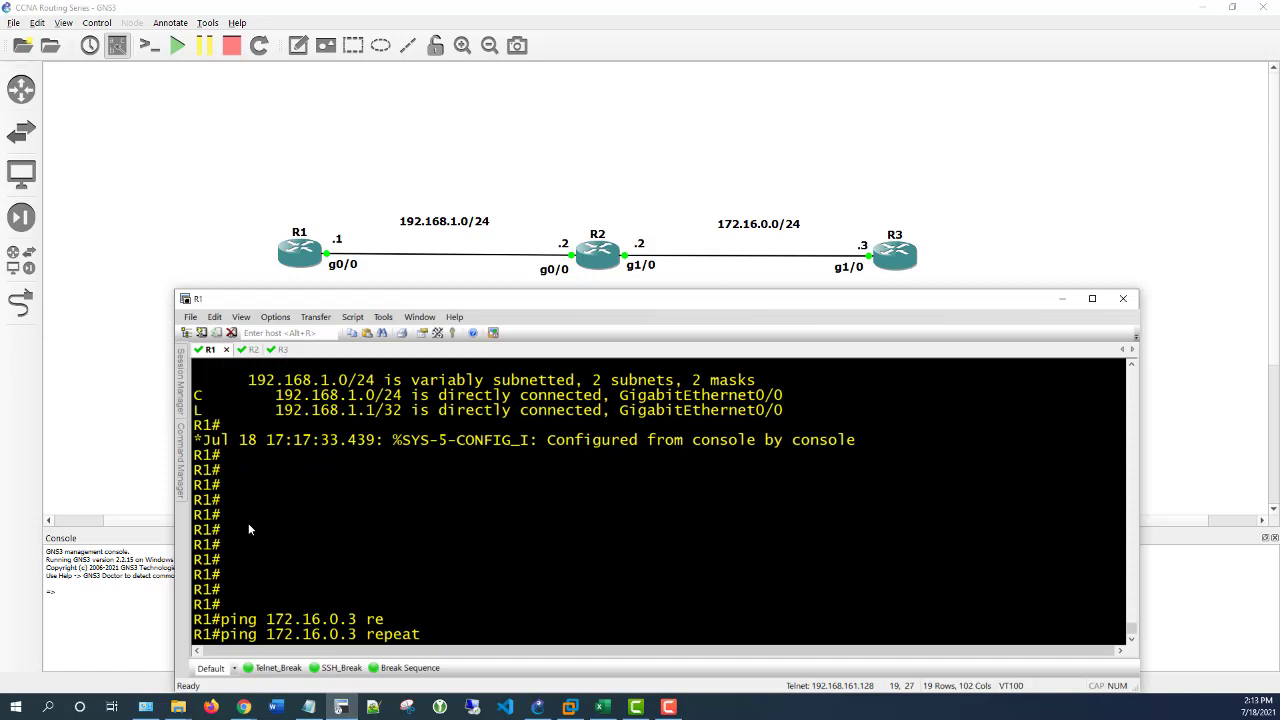
pyautogui.write('1')
pyautogui.press('Return')
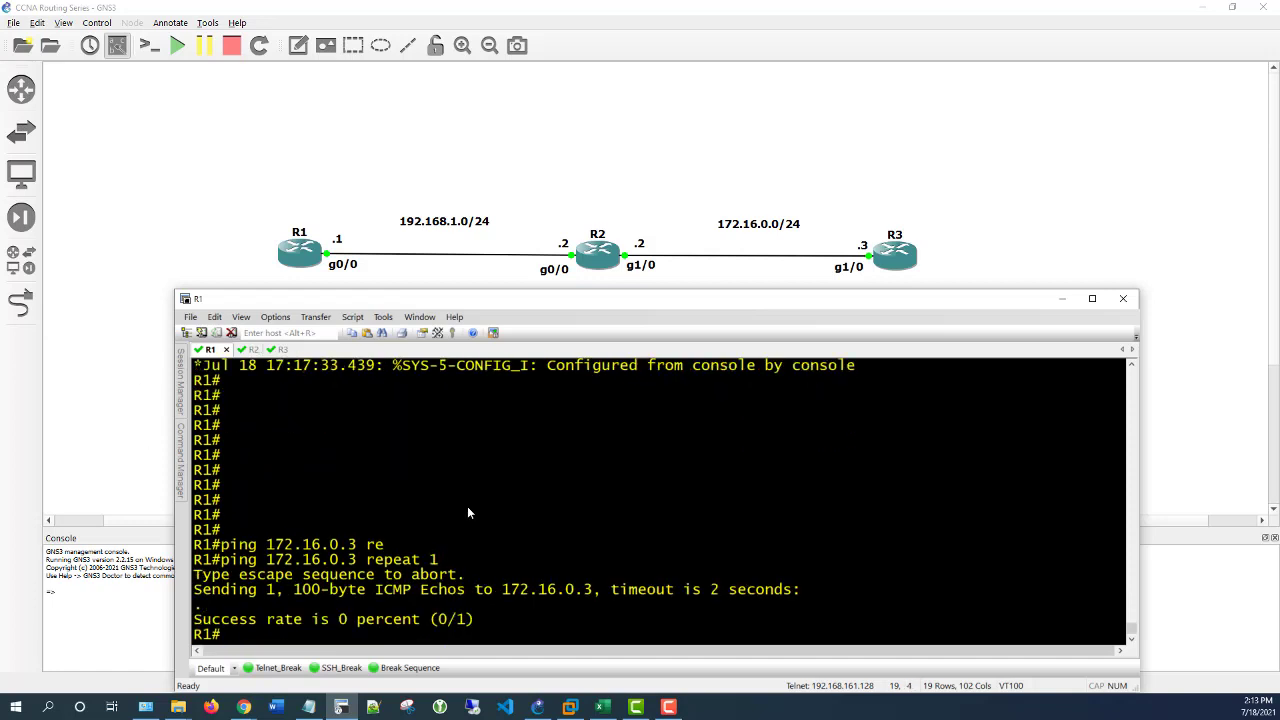
pyautogui.press('Return')
pyautogui.press('Return')
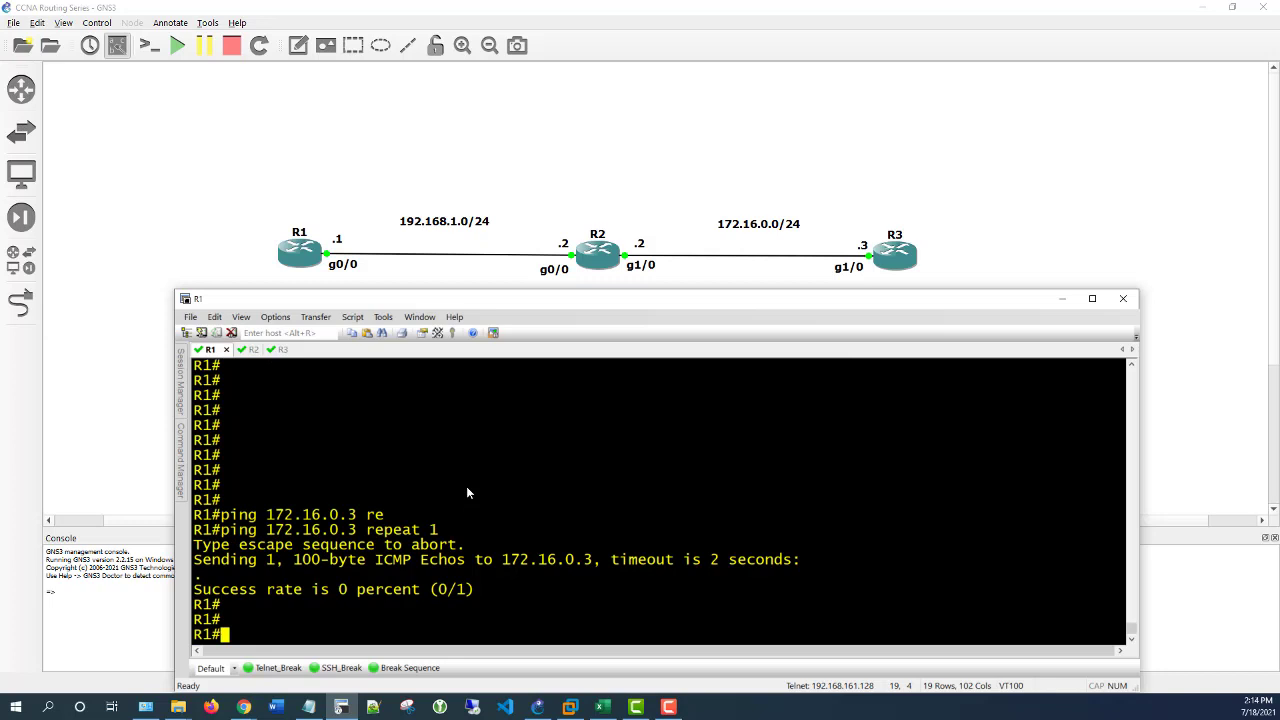
pyautogui.press('Up')
pyautogui.press('Return')
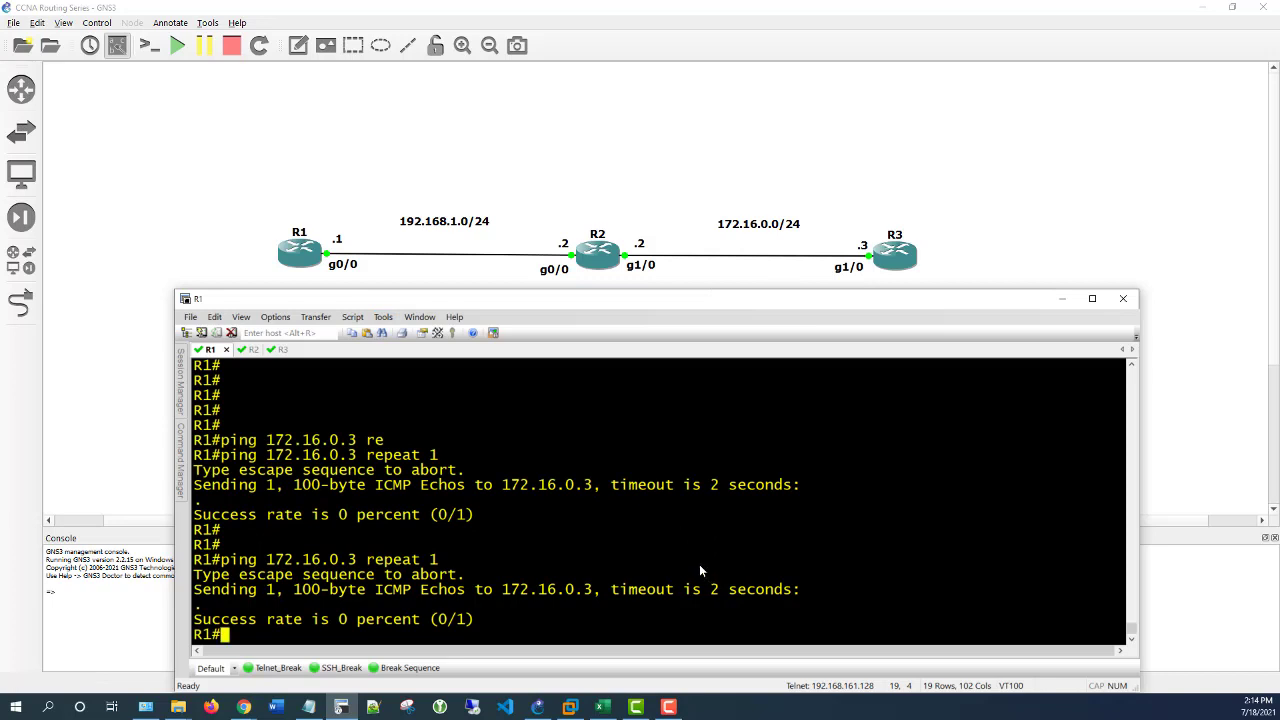
pyautogui.press('Return')
pyautogui.press('Return')
pyautogui.press('Return')
pyautogui.press('Return')
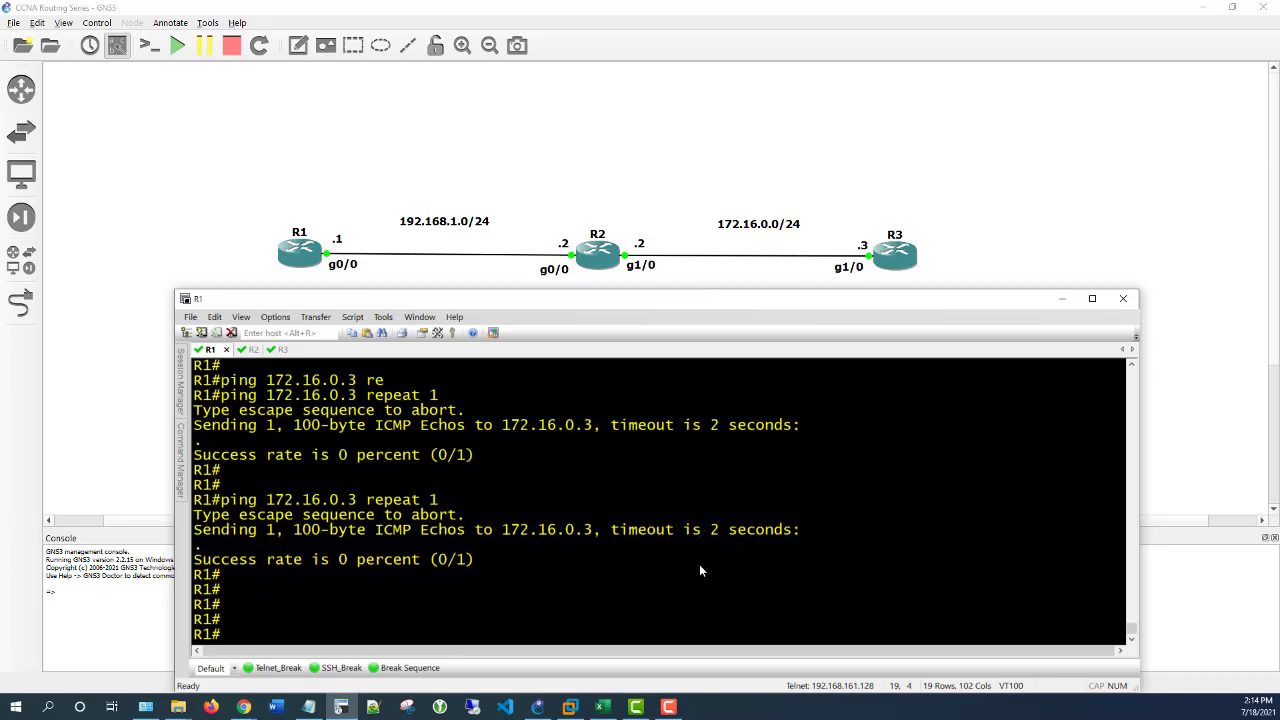
# - Run 'show ip protocols' on R1 twice, showing only 'IP Routing is NSF aware'
pyautogui.write('show ip proto')
pyautogui.press('Tab')
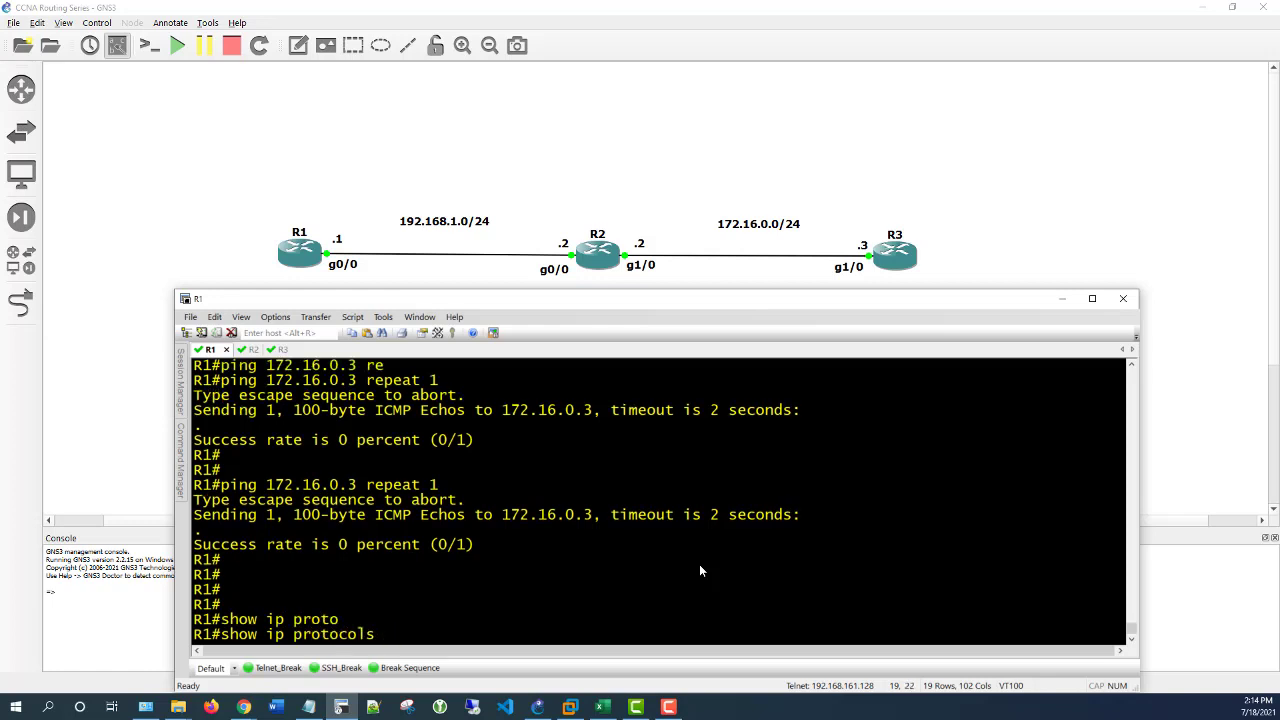
pyautogui.press('Return')
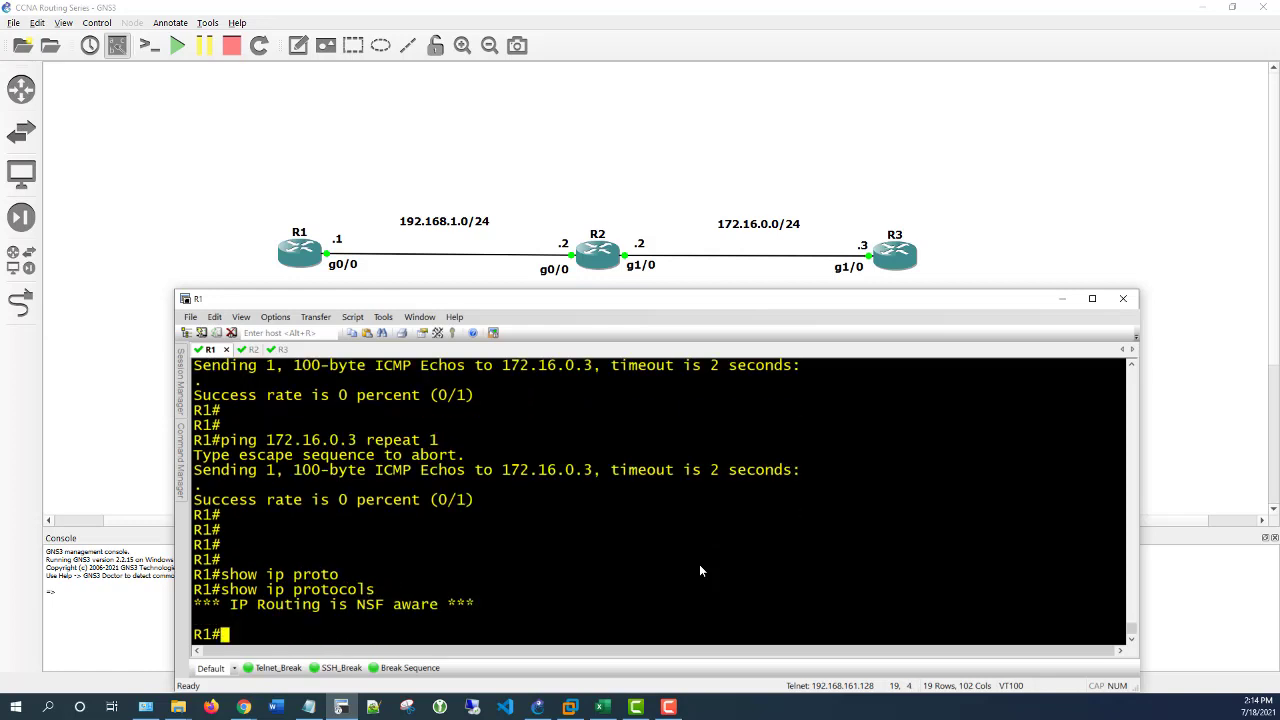
pyautogui.press('Return')
pyautogui.press('Return')
pyautogui.press('Return')
pyautogui.press('Return')
pyautogui.write('show ')
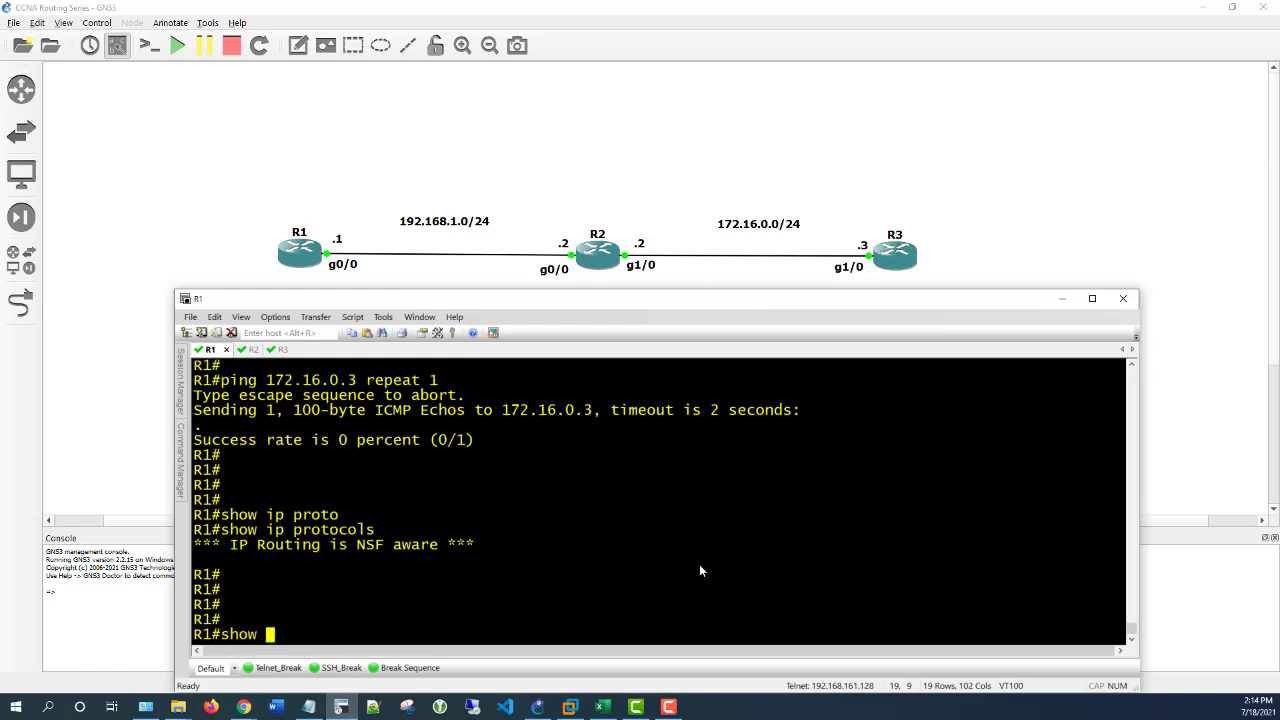
pyautogui.write('ip prot')
pyautogui.press('Tab')
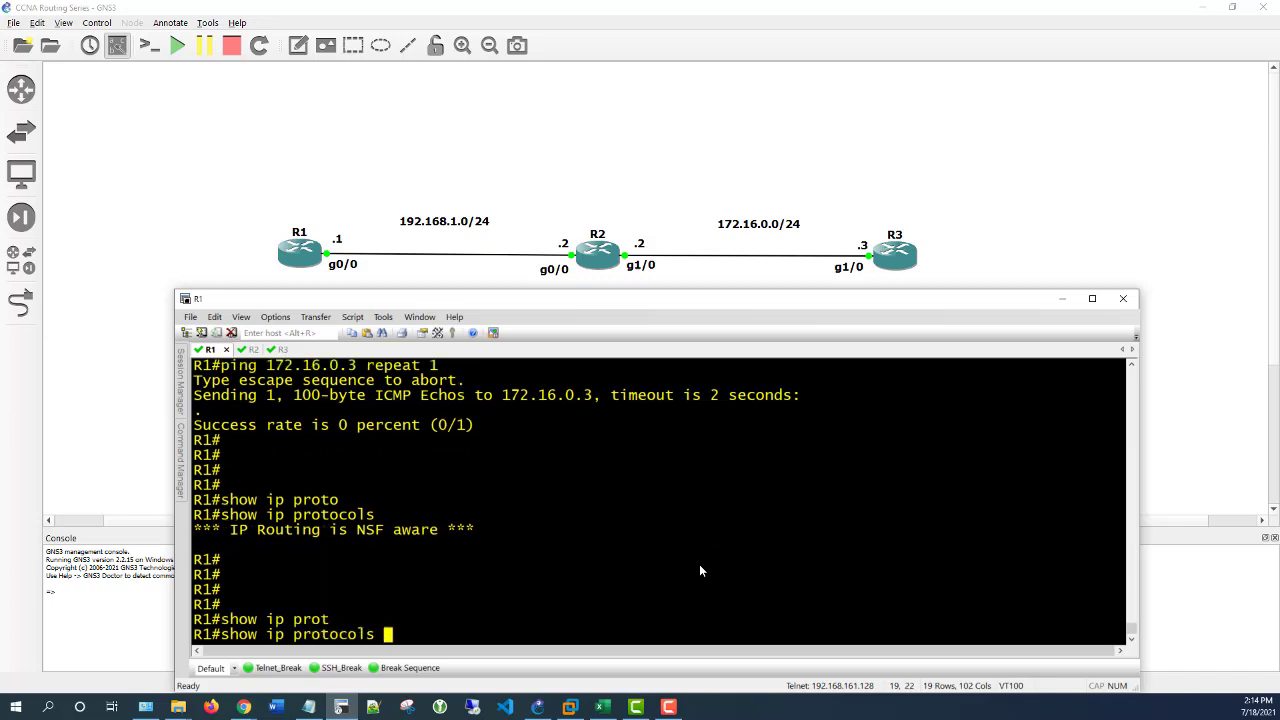
pyautogui.press('Return')
pyautogui.press('Return')
pyautogui.press('Return')
pyautogui.press('Return')
pyautogui.press('Return')
pyautogui.press('Return')
pyautogui.press('Return')
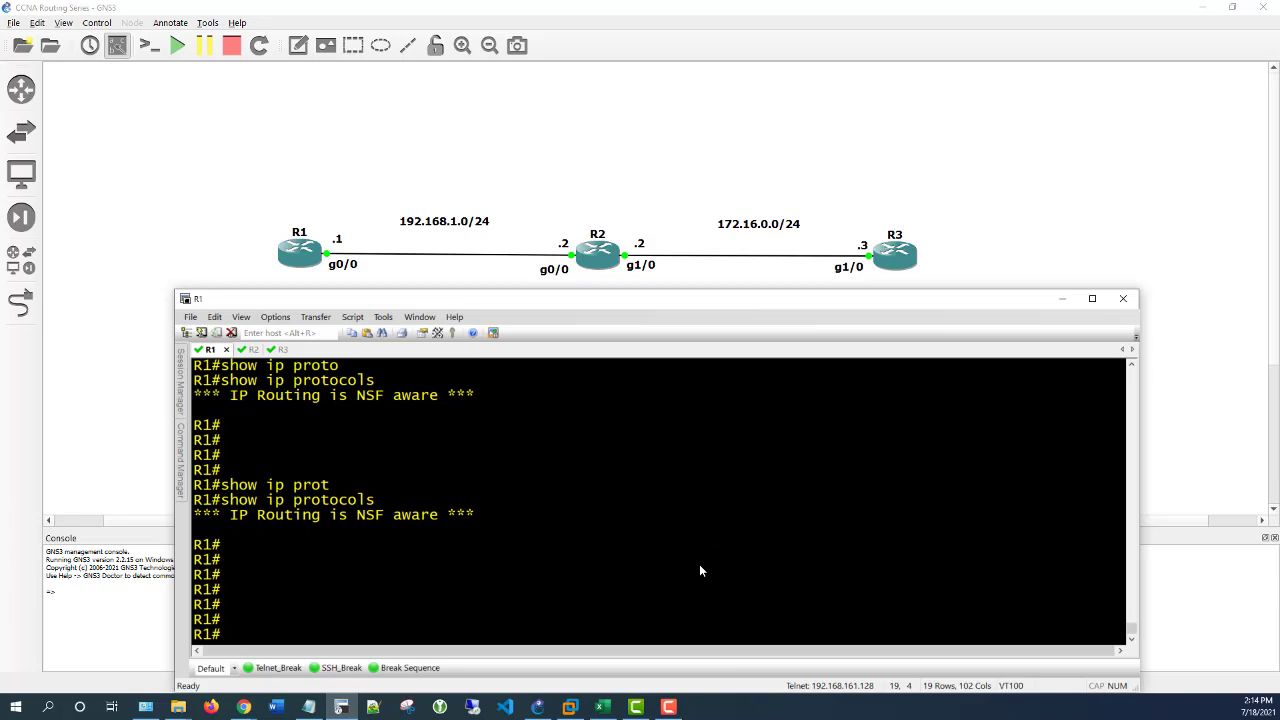
# - Enter global configuration on R1 and start EIGRP process 100
pyautogui.write('conf t')
pyautogui.press('Return')
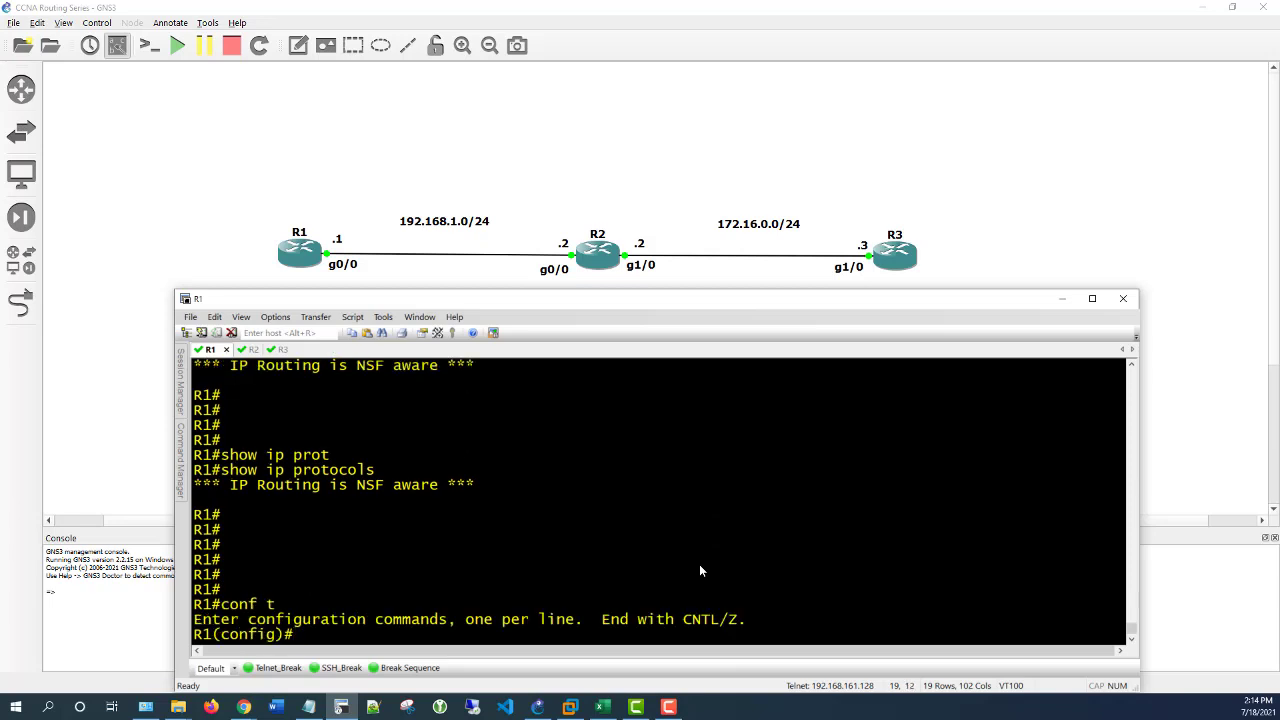
pyautogui.press('Return')
pyautogui.press('Return')
pyautogui.press('Return')
pyautogui.press('Return')
pyautogui.press('Return')
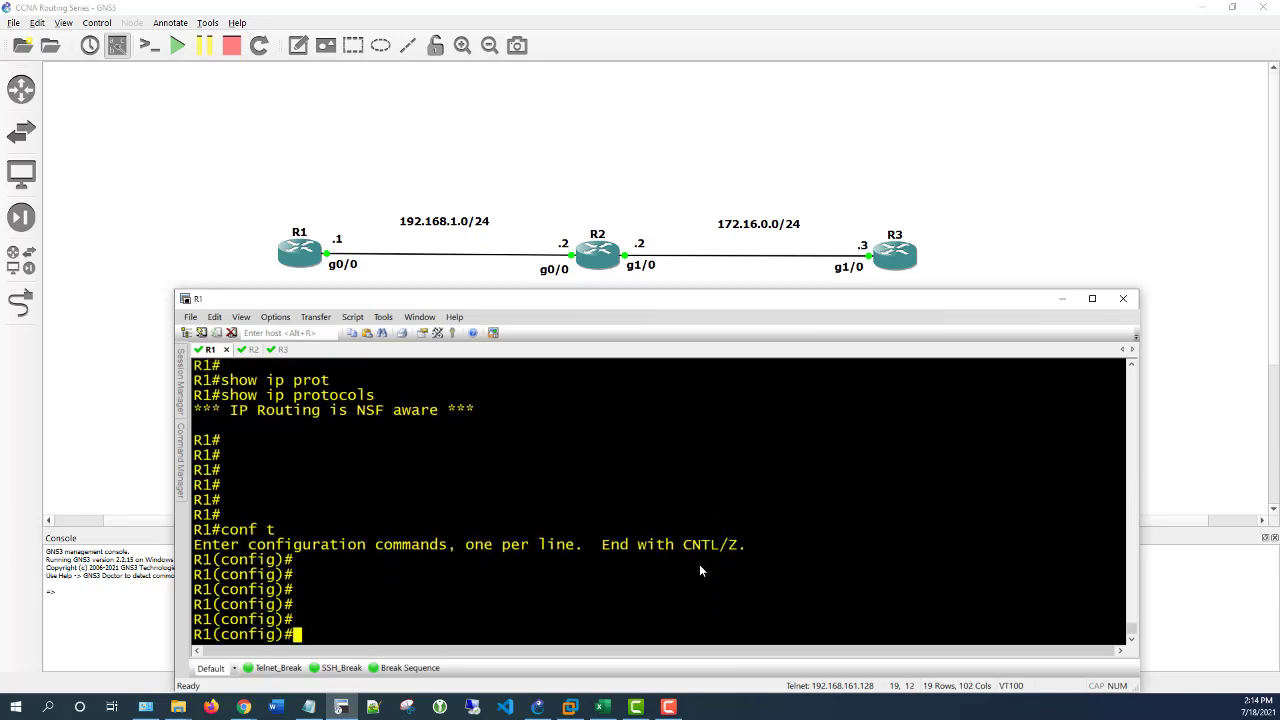
pyautogui.write('router eig')
pyautogui.press('Tab')
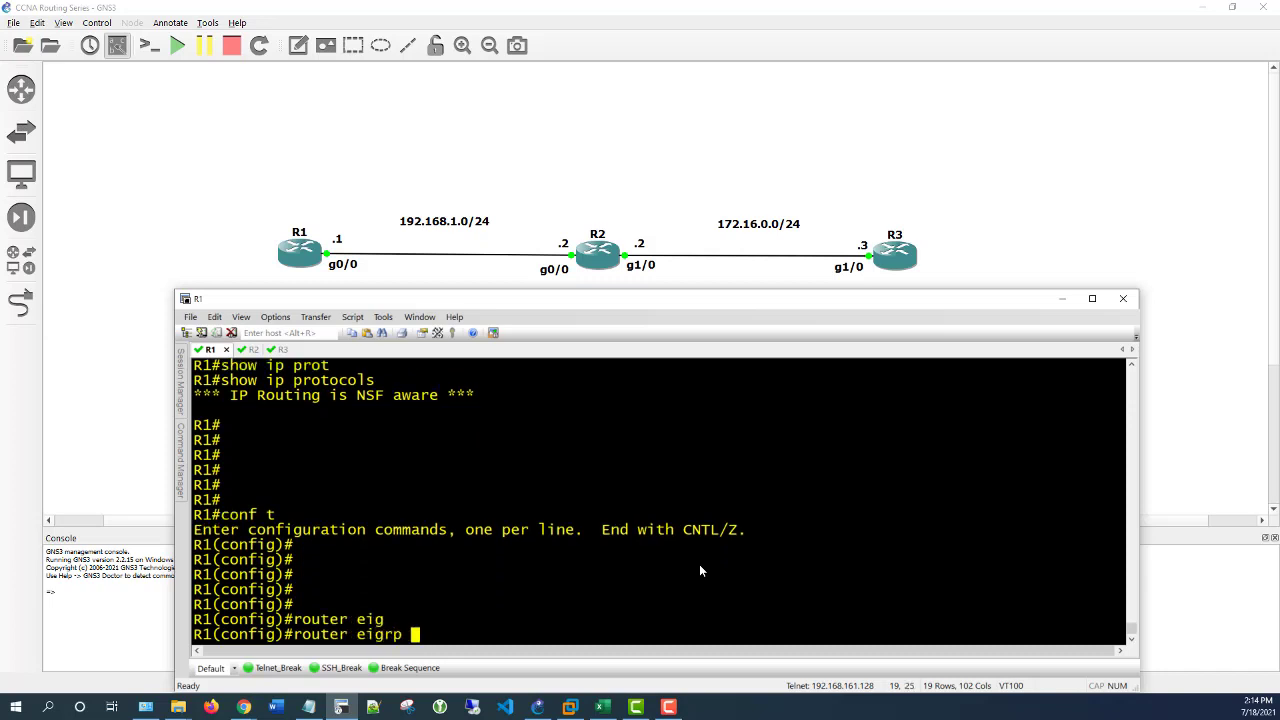
pyautogui.write('?')
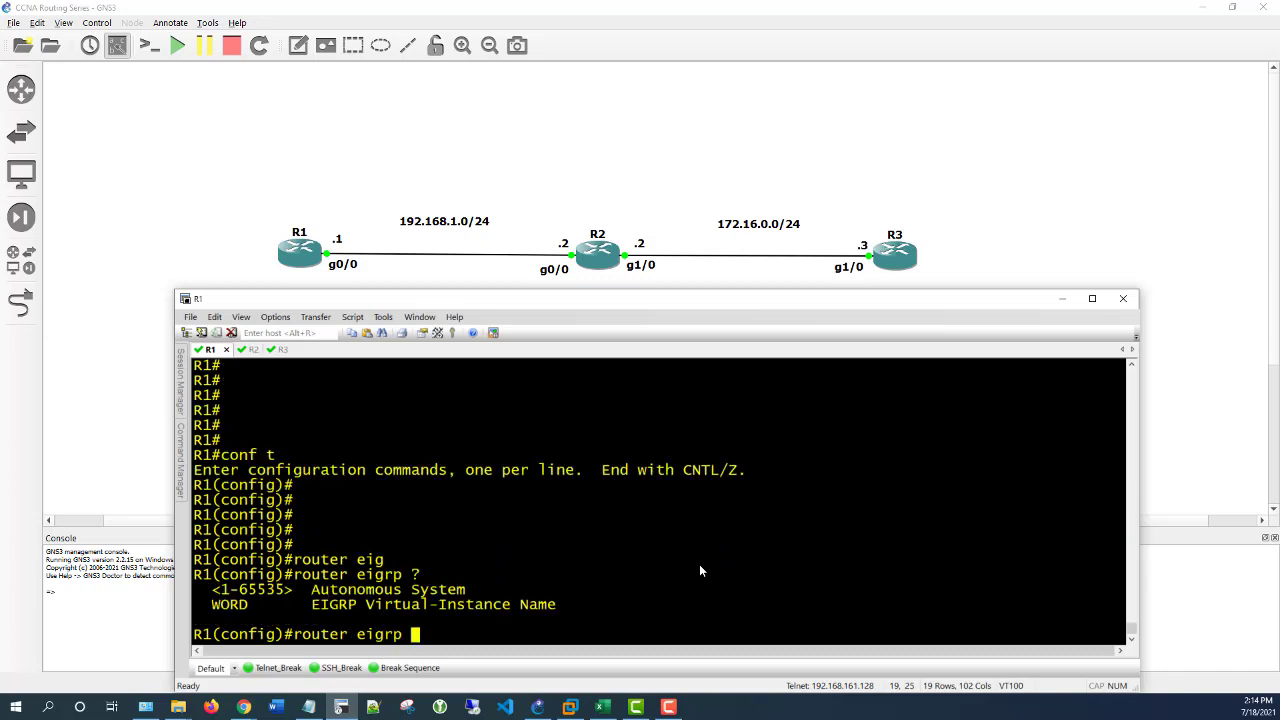
pyautogui.write('100')
pyautogui.press('Return')
pyautogui.press('Return')
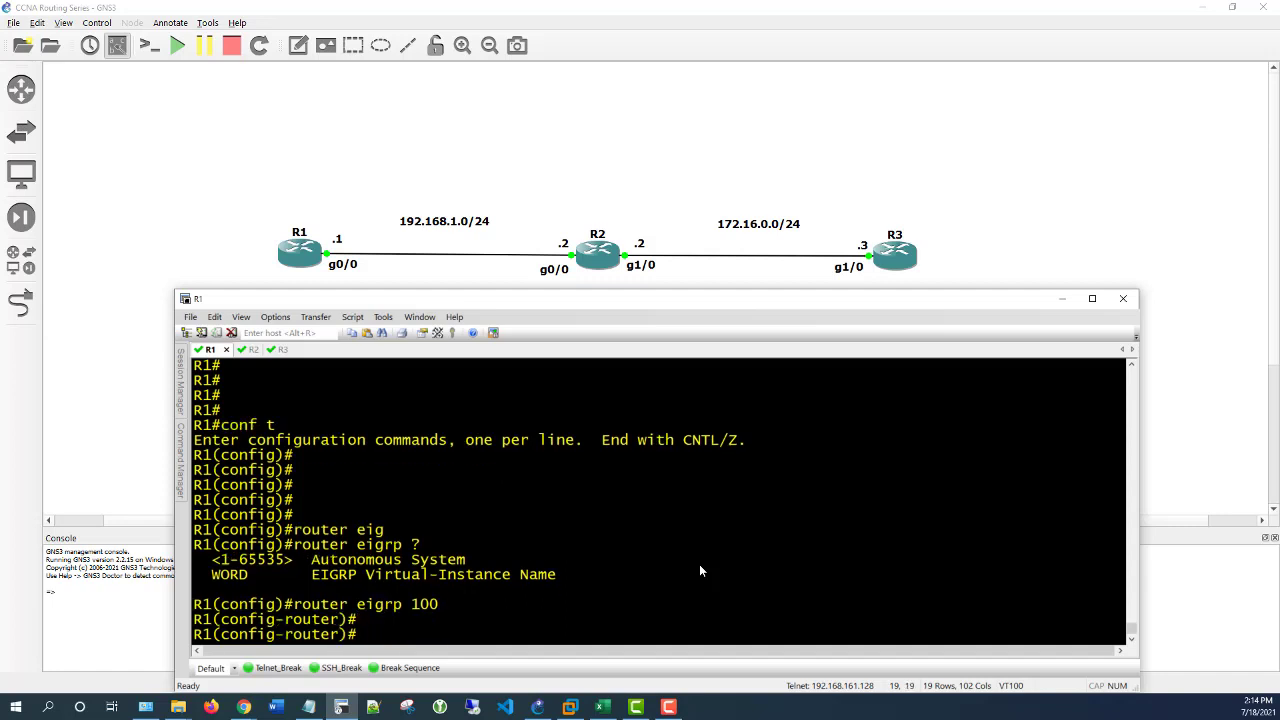
pyautogui.press('Return')
pyautogui.press('Return')
# - Advertise network 192.168.1.0 with wildcard 0.0.0.255, correcting the typo, then end configuration
pyautogui.write('ne')
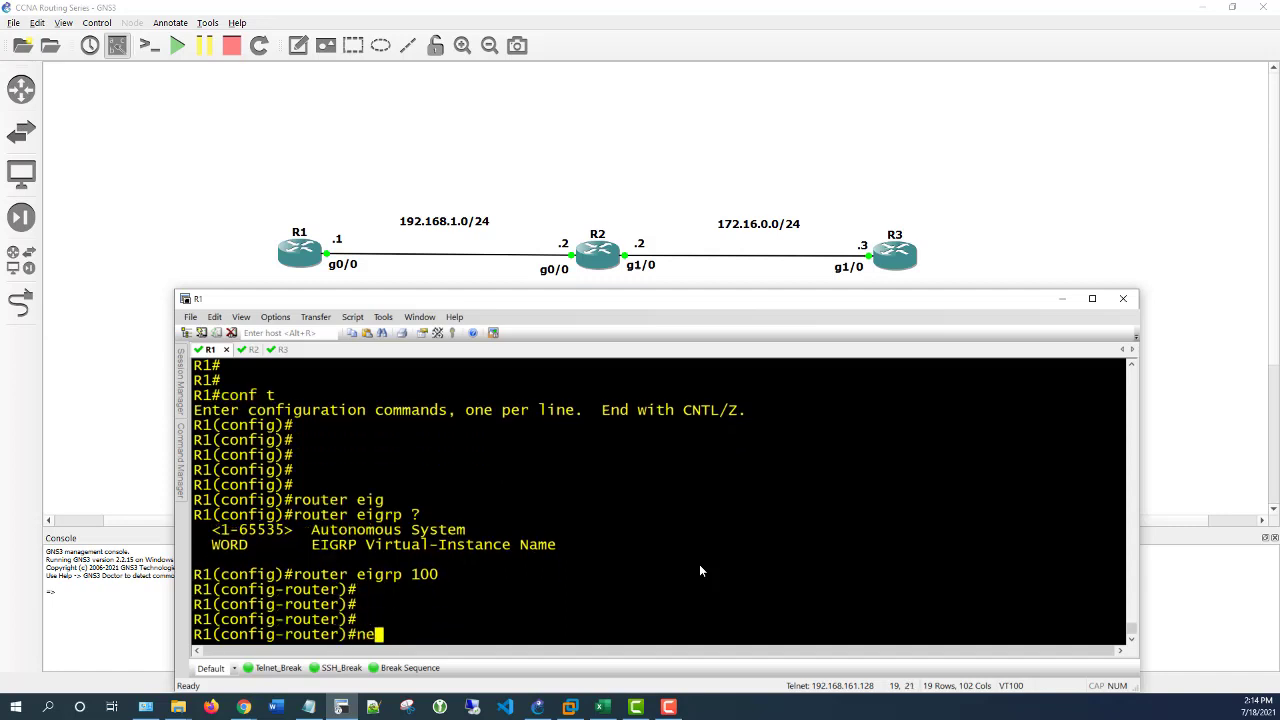
pyautogui.write('twork')
pyautogui.write('192.168.1.0 ')
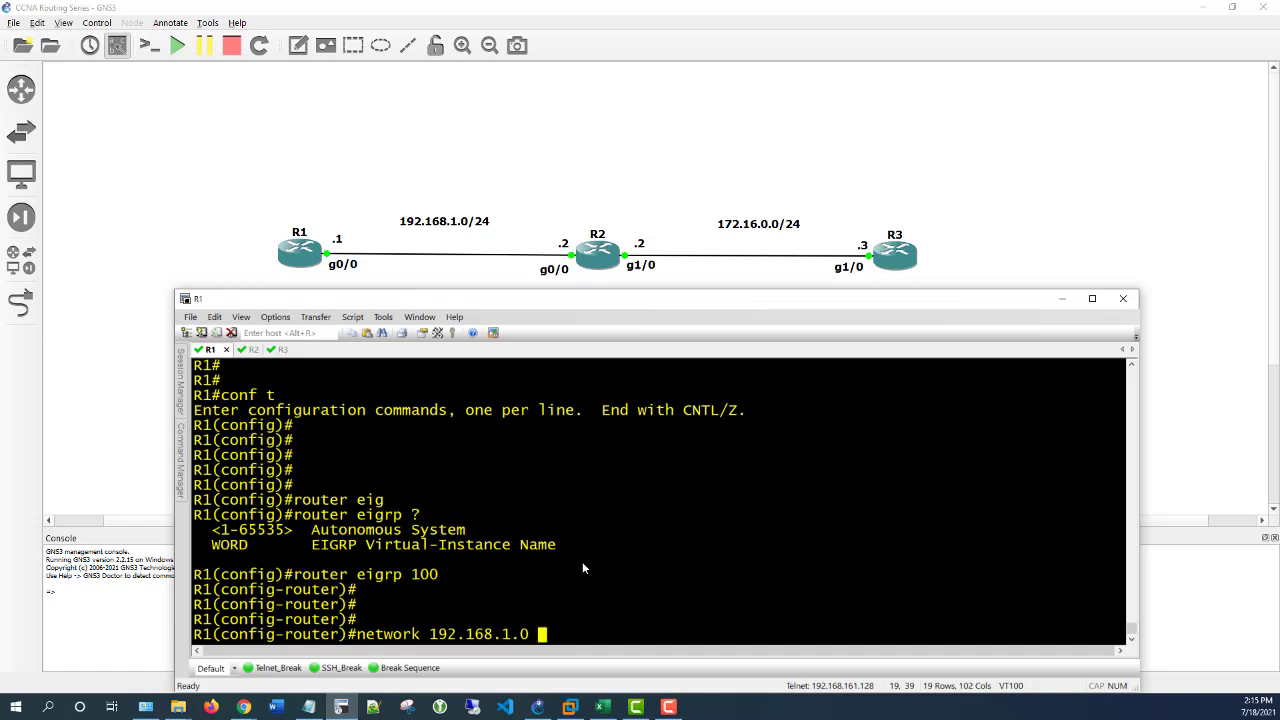
pyautogui.write('0.0')
pyautogui.write('.0.')
pyautogui.write('225')
pyautogui.press('BackSpace')
pyautogui.press('BackSpace')
pyautogui.write('55')
pyautogui.press('Return')
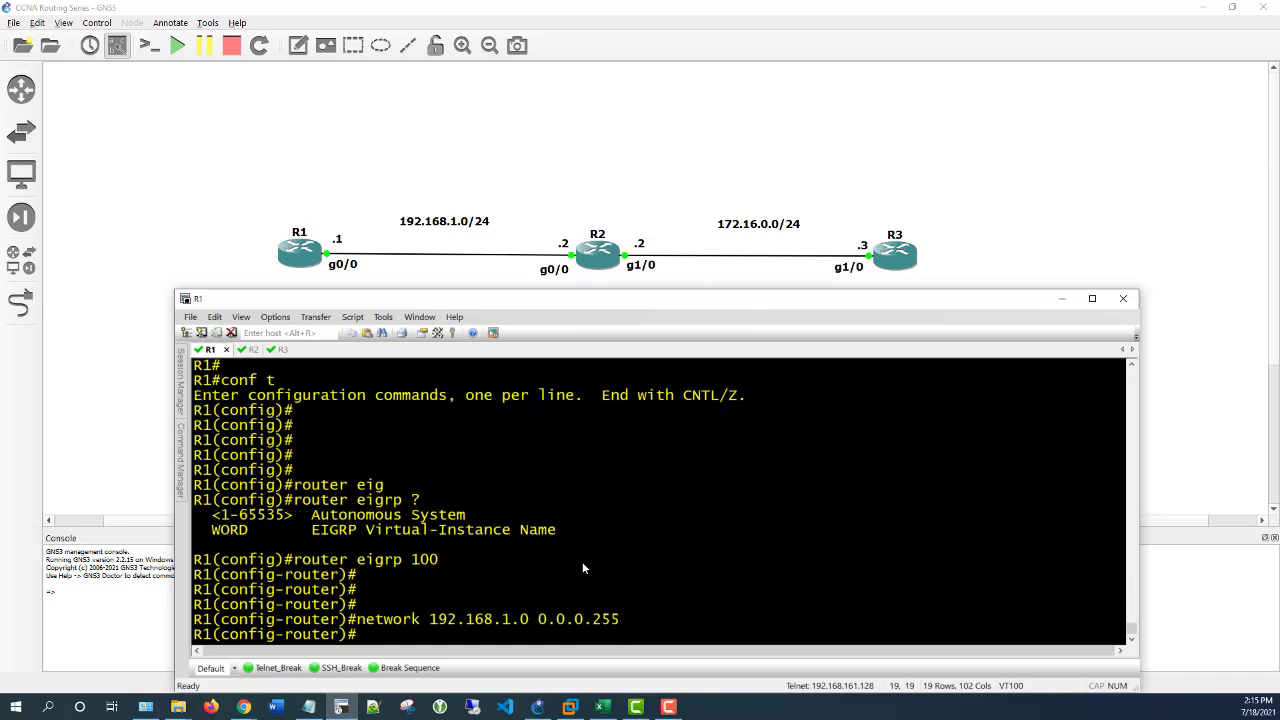
pyautogui.write('end')
pyautogui.press('Return')
pyautogui.press('Return')
pyautogui.press('Return')
pyautogui.press('Return')
pyautogui.press('Return')
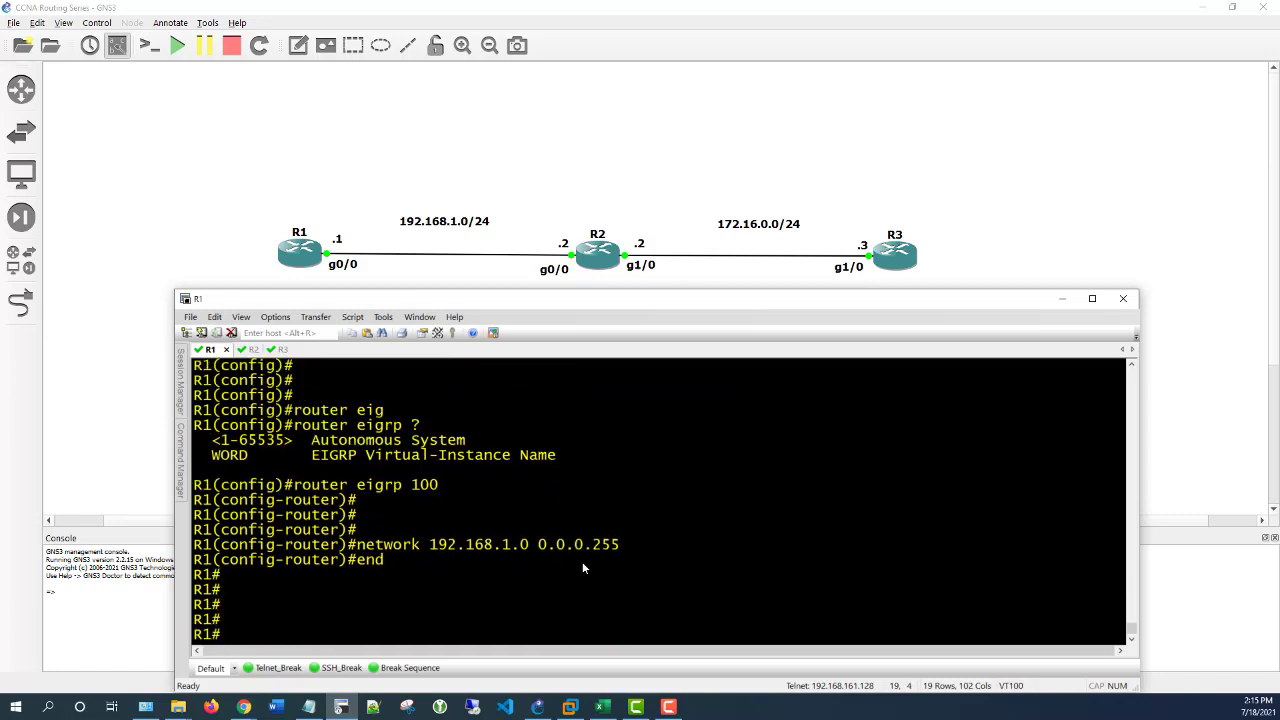
# - Run show ip protocols on R1 and make the console window taller to view the full output
pyautogui.write('show ip protocols')
pyautogui.press('Return')
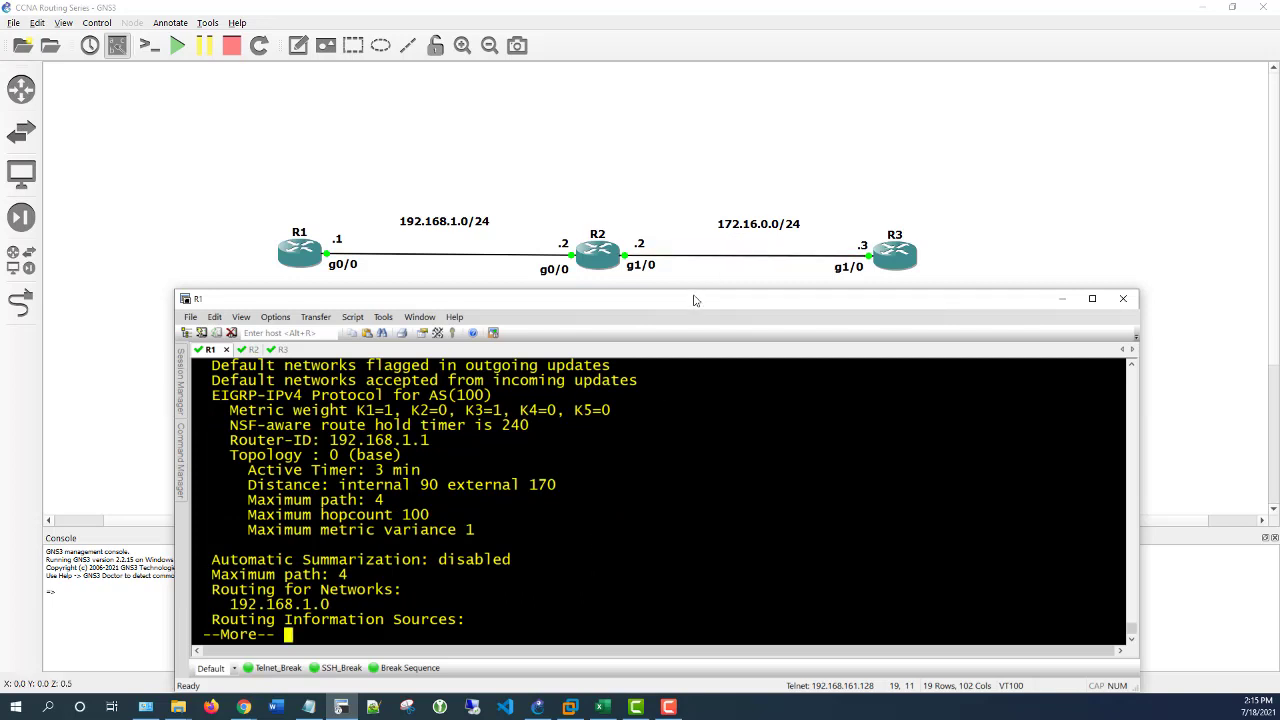
pyautogui.moveTo(694, 292)
pyautogui.mouseDown()
pyautogui.moveTo(694, 265)
pyautogui.moveTo(694, 298)
pyautogui.mouseUp()
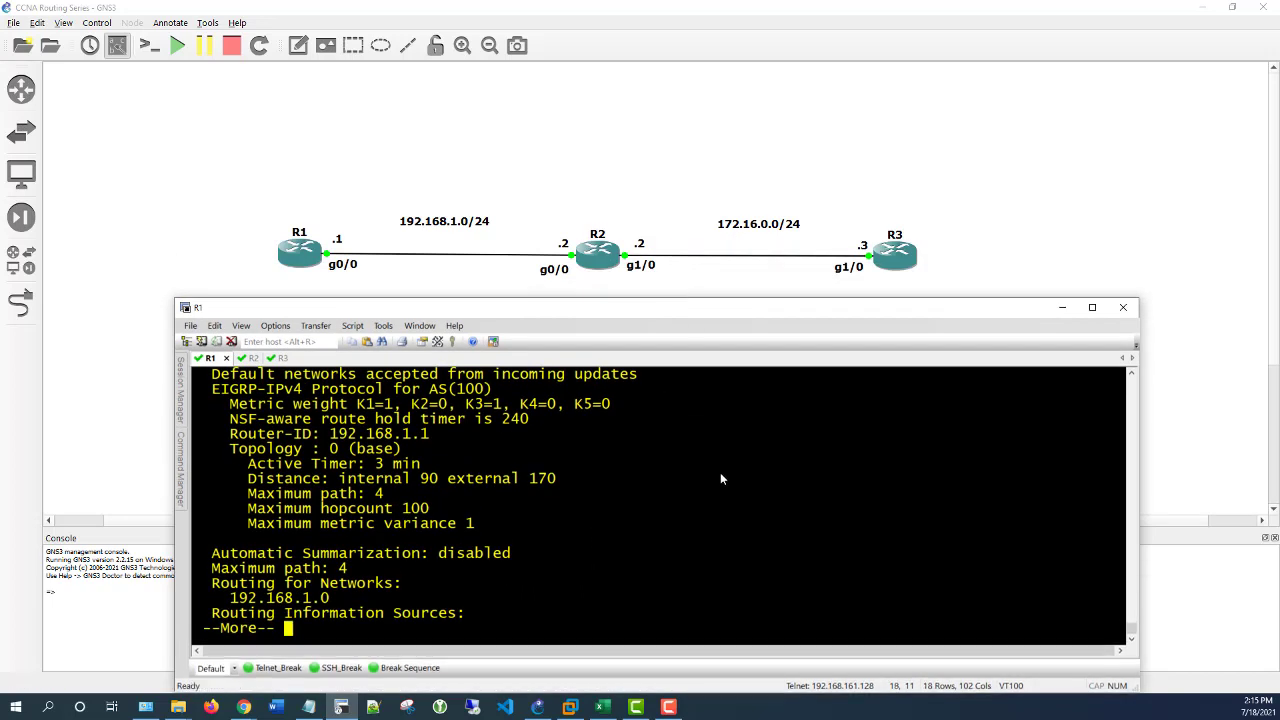
pyautogui.press('space')
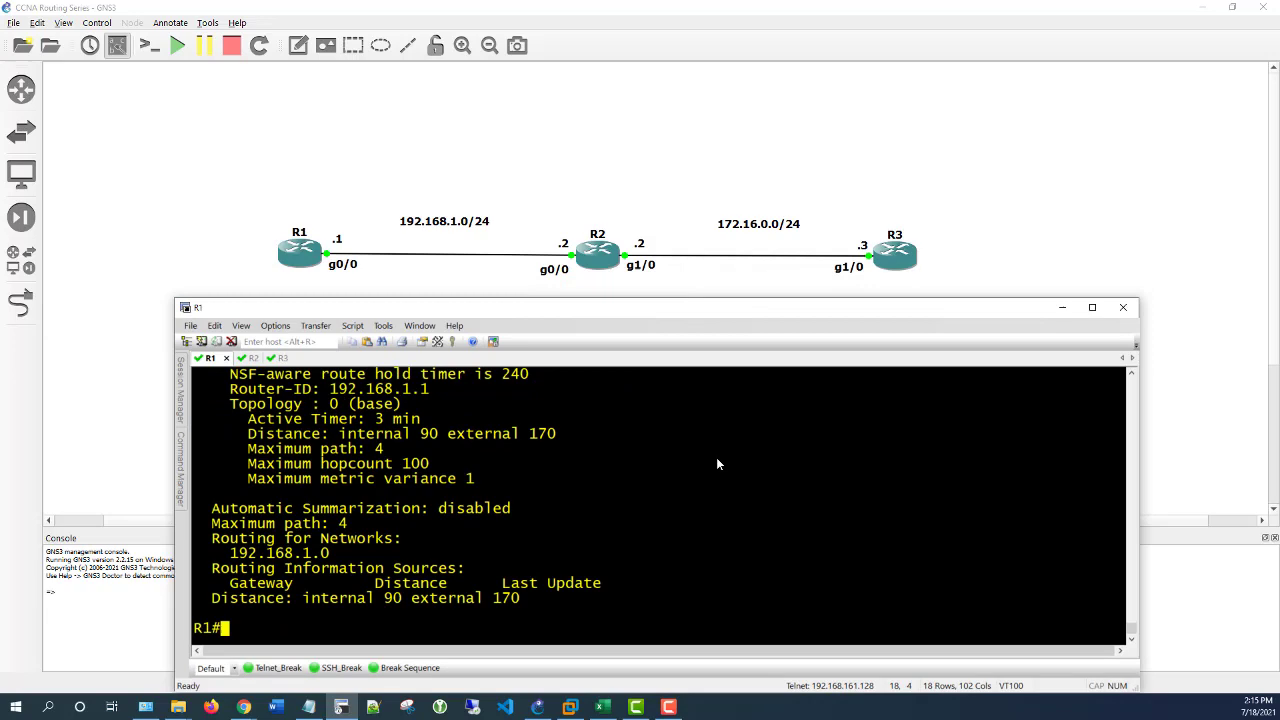
pyautogui.press('Up')
pyautogui.press('Return')
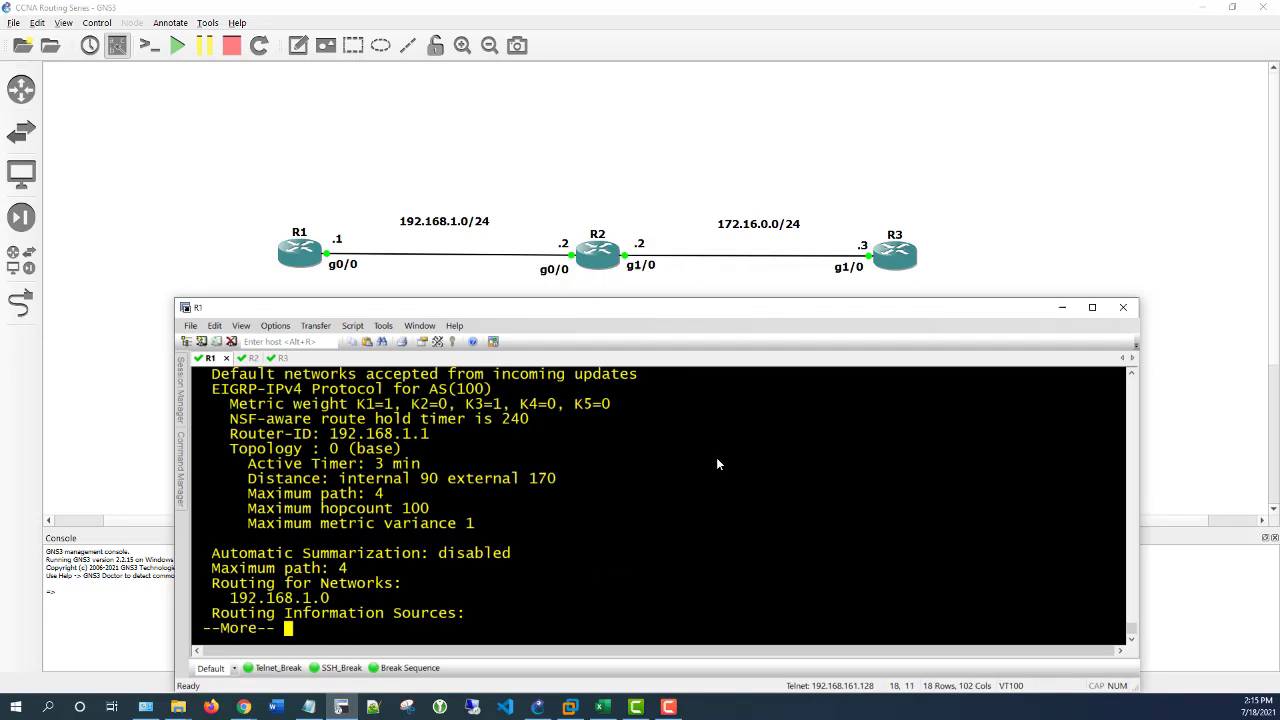
pyautogui.click(745, 297)
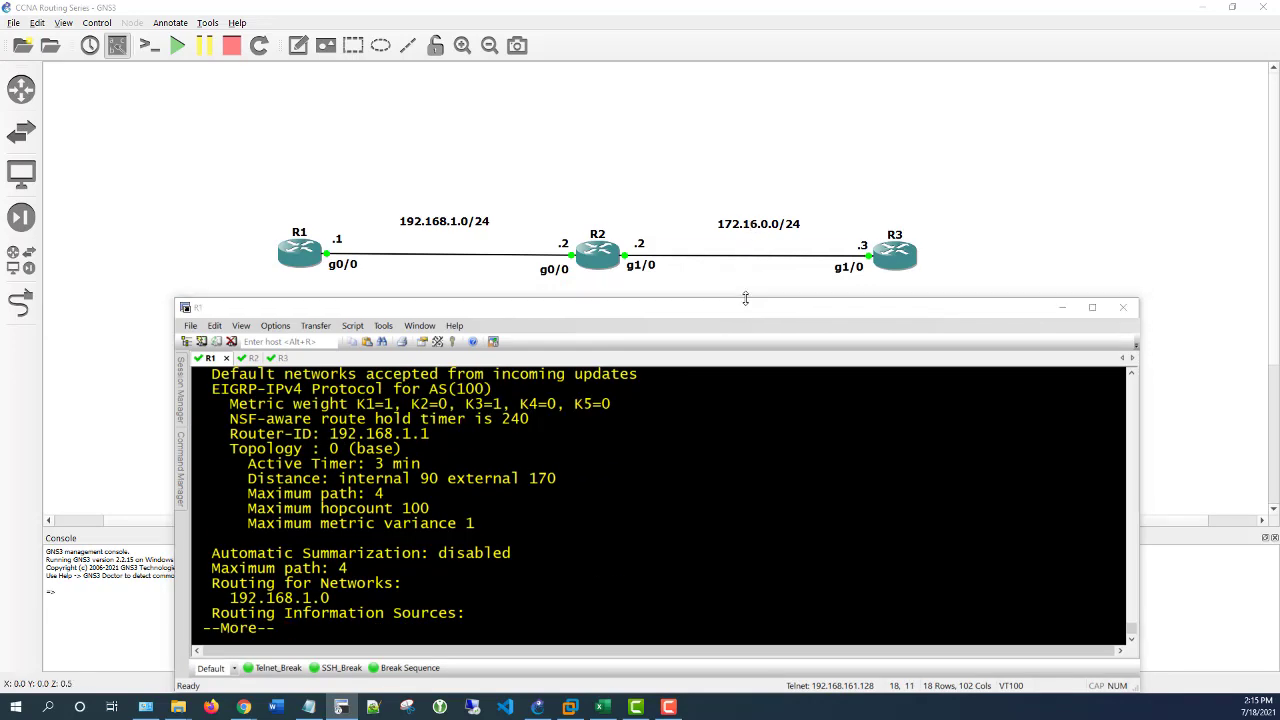
pyautogui.moveTo(745, 297); pyautogui.dragTo(749, 163)
pyautogui.press('space')
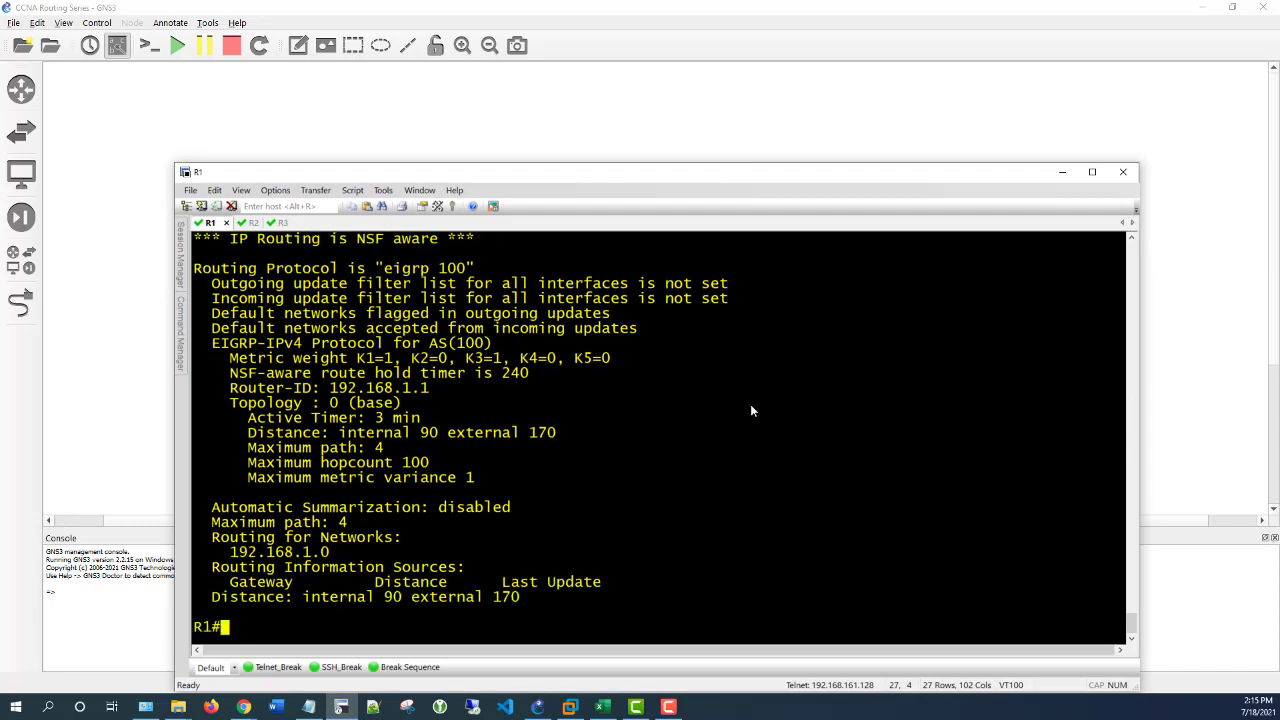
# - Highlight the Router-ID 192.168.1.1 line and the advertised network 192.168.1.0
pyautogui.scroll(4, 752, 410)
pyautogui.scroll(-2, 330, 403)
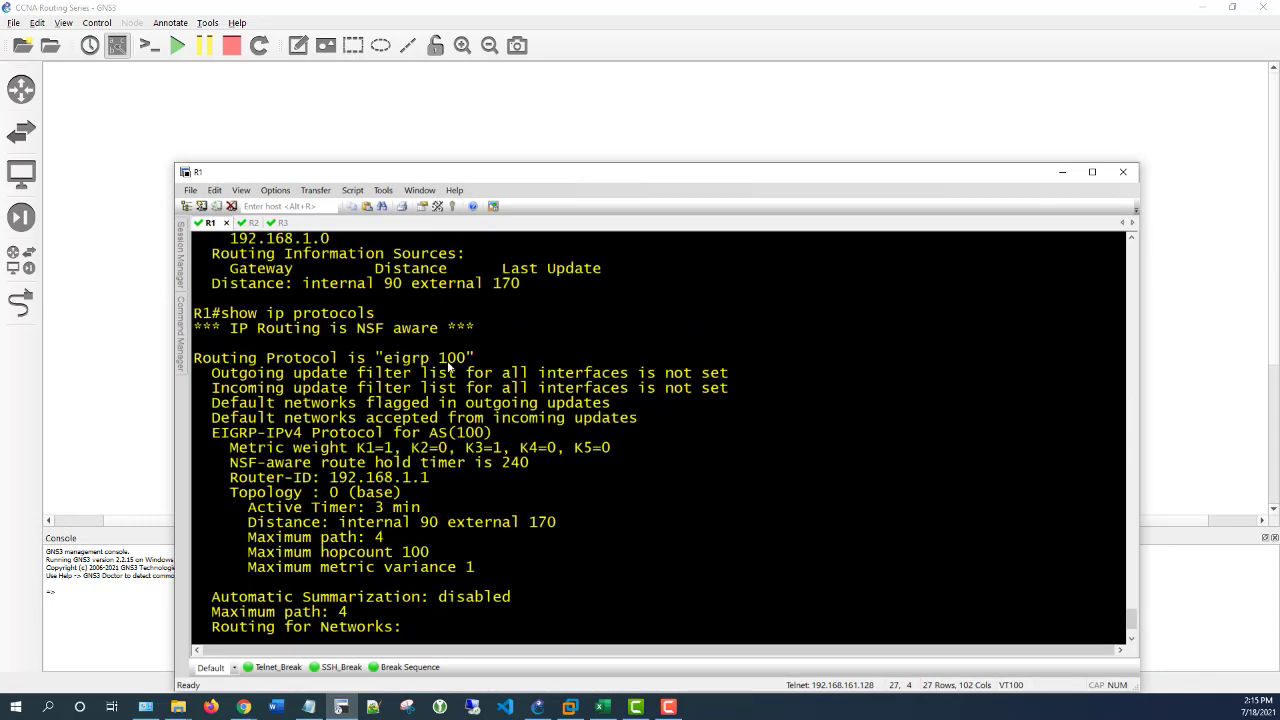
pyautogui.scroll(-2, 276, 391)
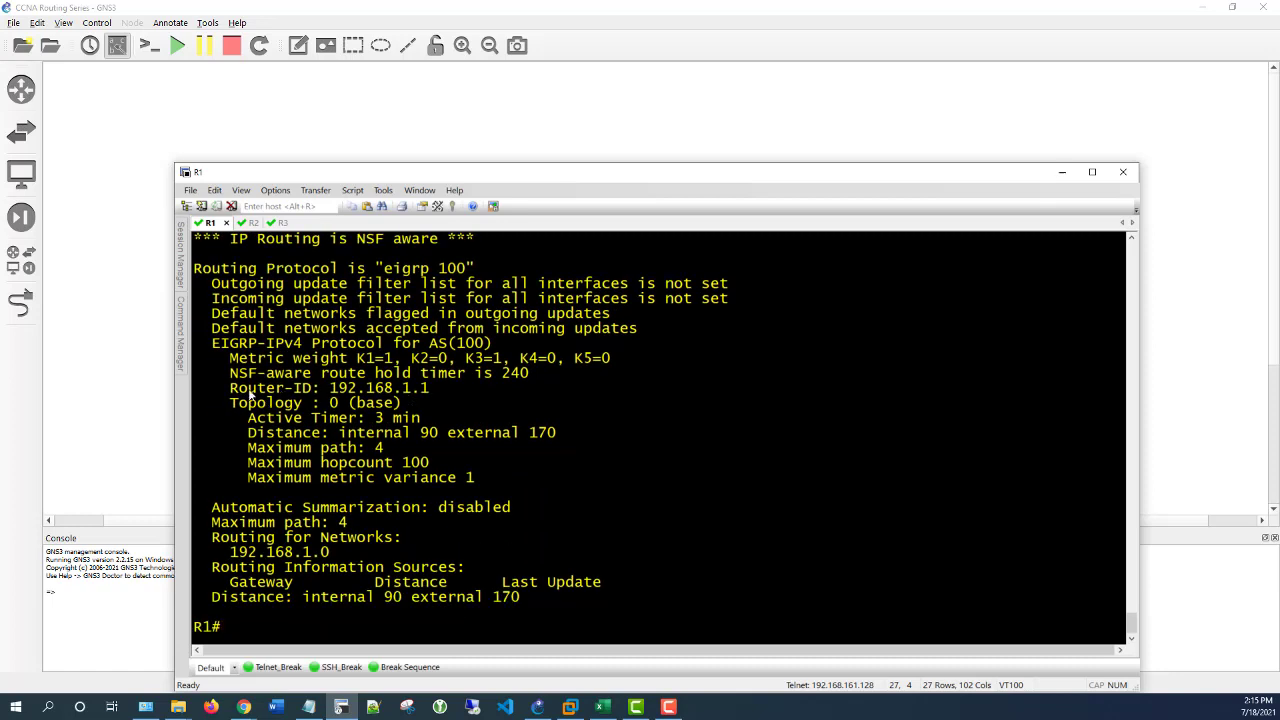
pyautogui.tripleClick(329, 389)
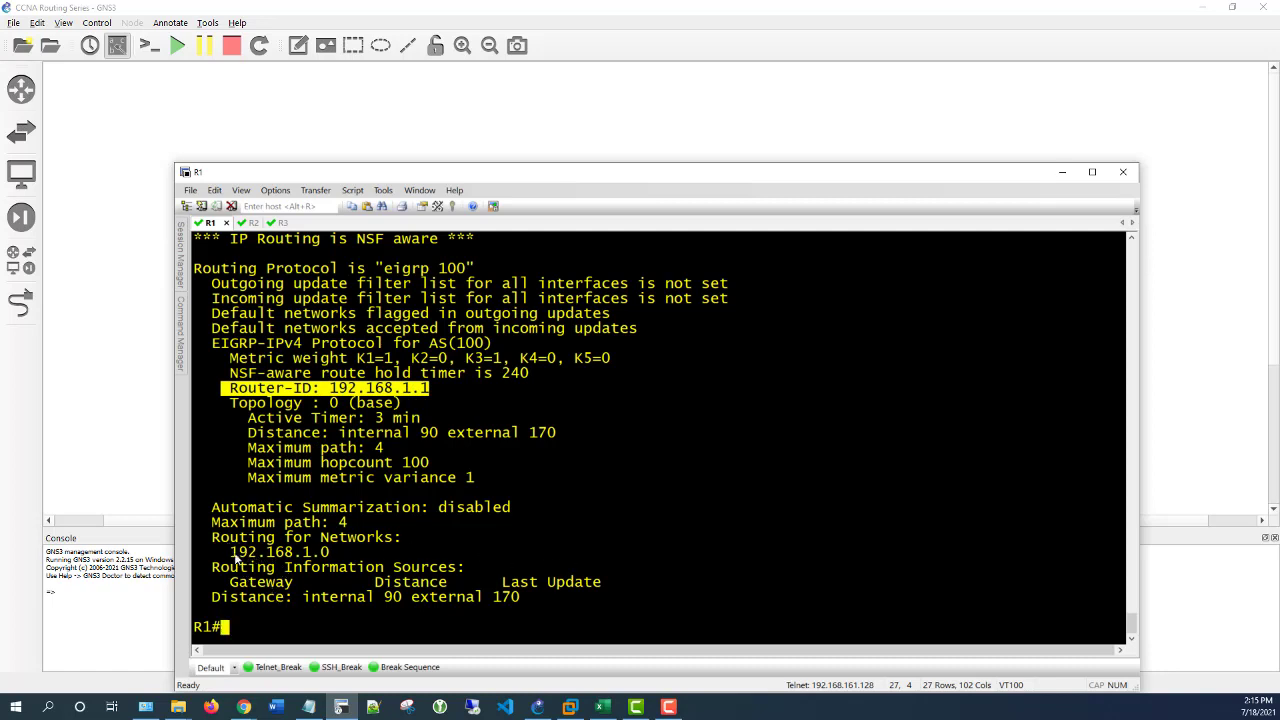
pyautogui.moveTo(224, 558); pyautogui.dragTo(365, 560)
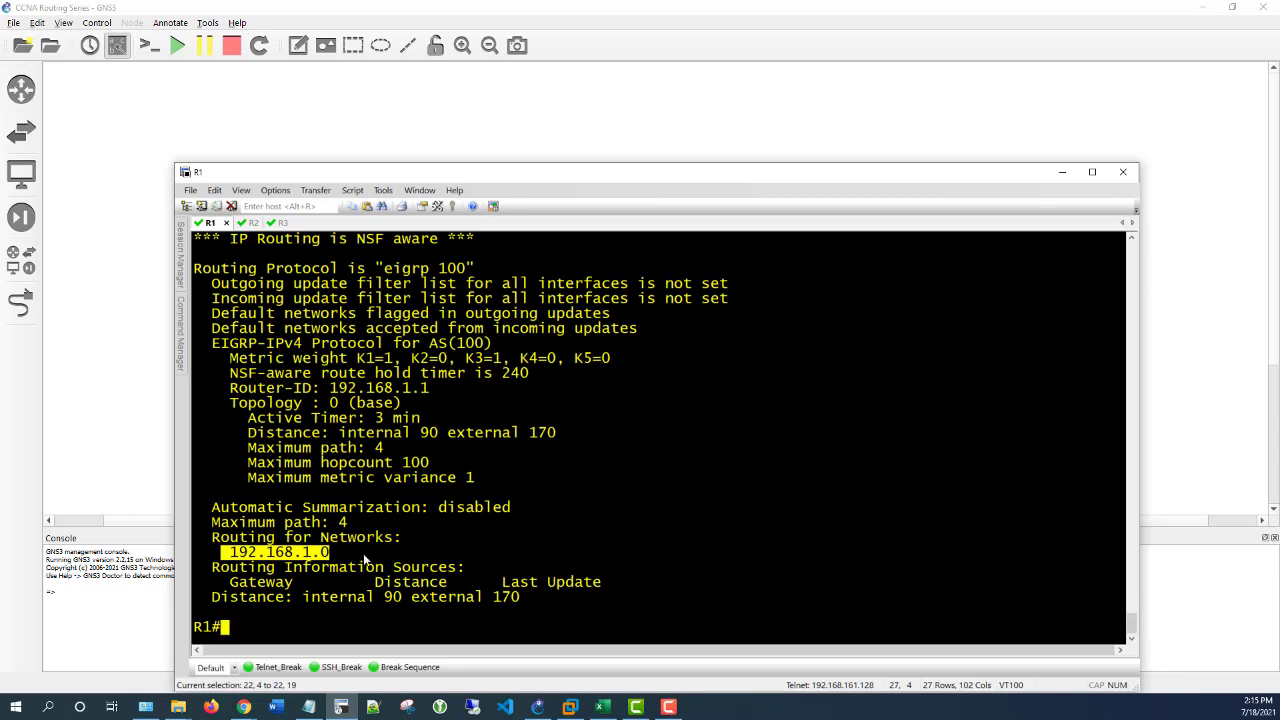
pyautogui.click(588, 510)
pyautogui.press('Return')
pyautogui.press('Return')
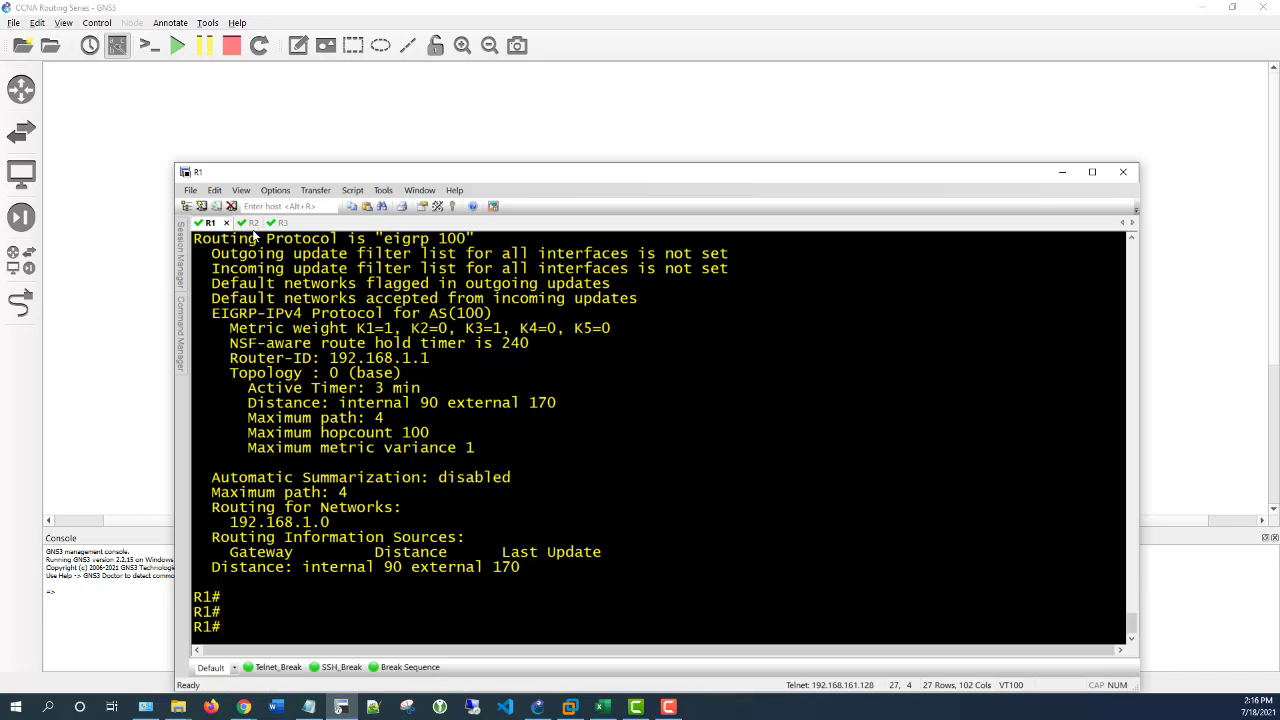
# - Switch to the R2 console and enter global configuration mode
pyautogui.click(249, 227)
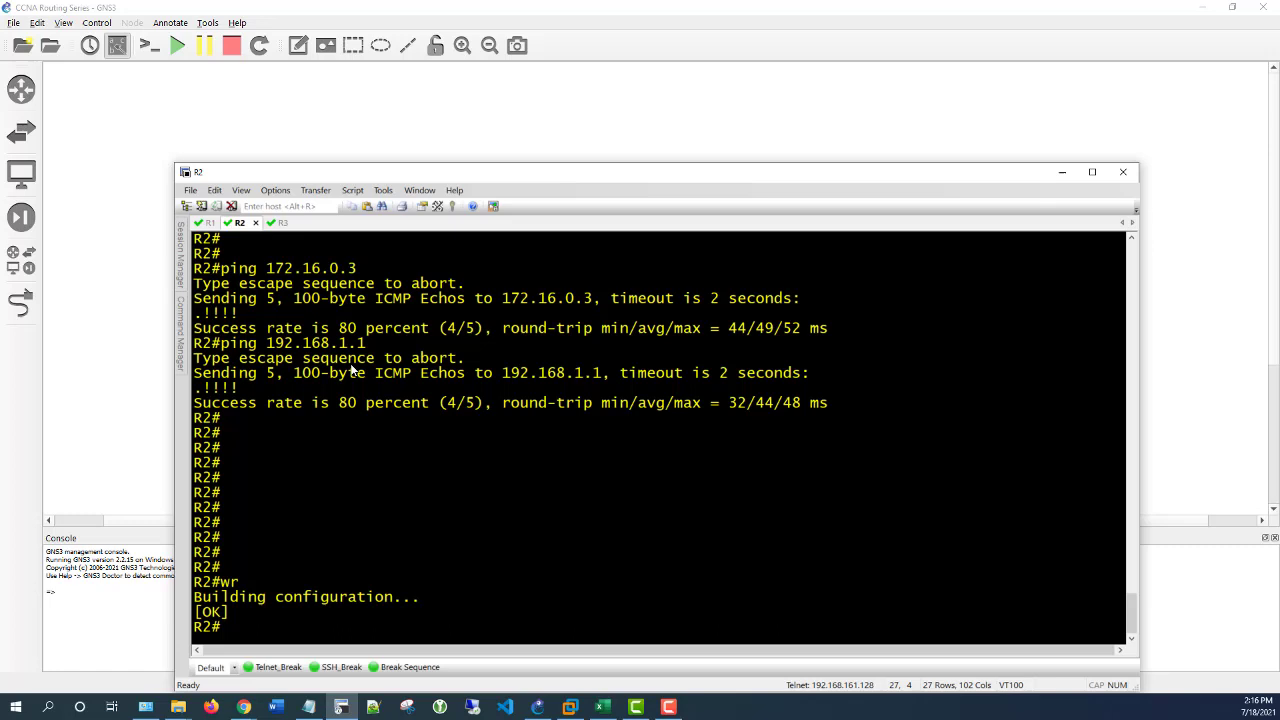
pyautogui.press('Return')
pyautogui.press('Return')
pyautogui.press('Return')
pyautogui.write('conf t')
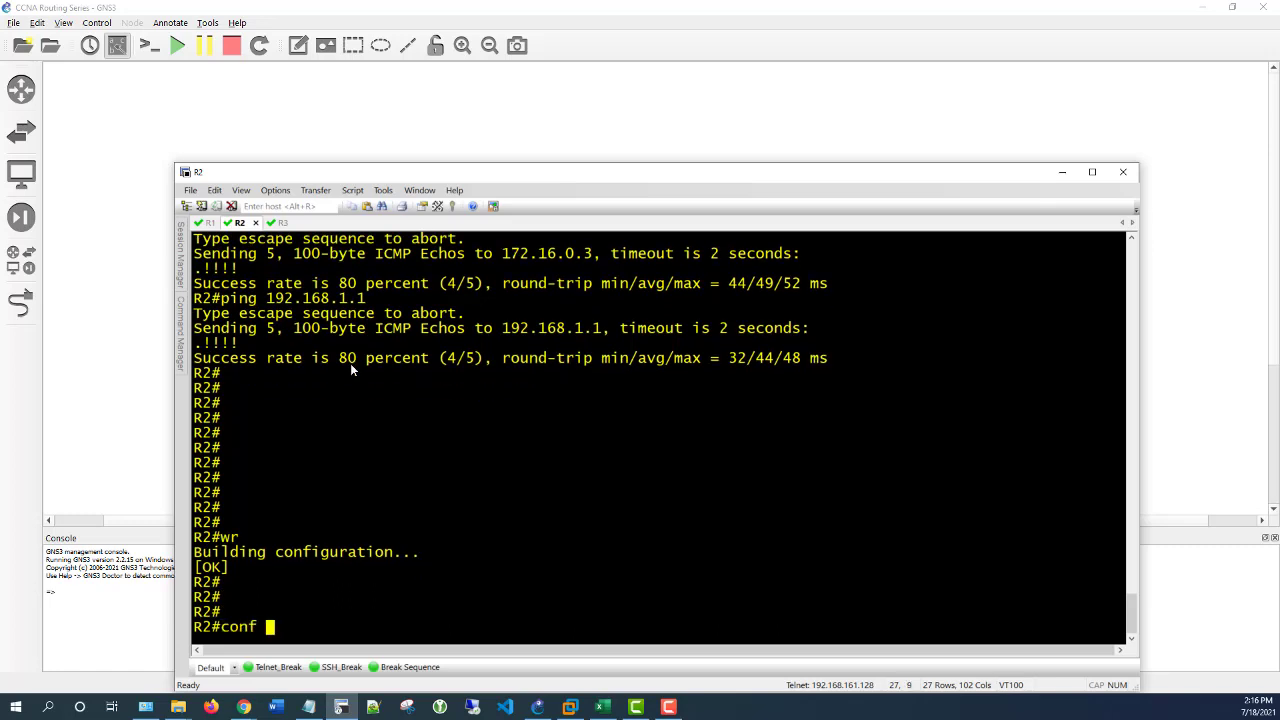
pyautogui.press('Return')
# - Start EIGRP process 100 on R2, fixing the mistyped router command
pyautogui.press('Return')
pyautogui.press('Return')
pyautogui.press('Return')
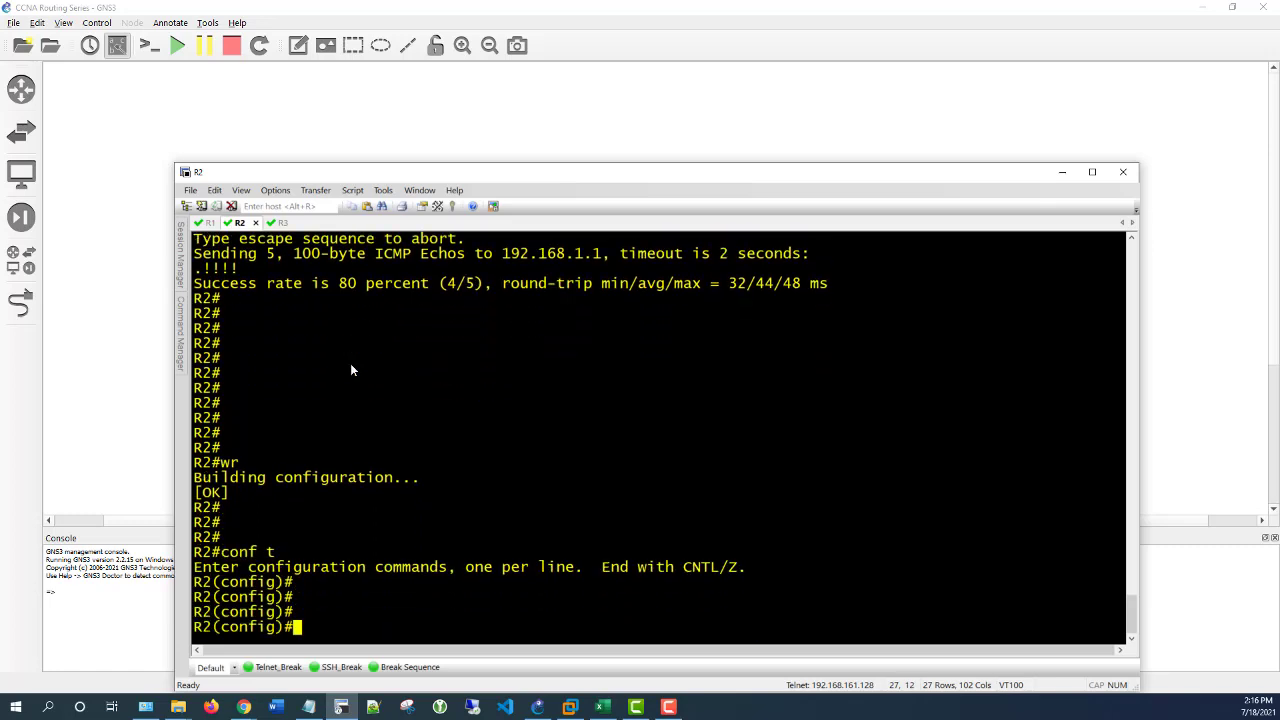
pyautogui.write('r')
pyautogui.write('oute eig')
pyautogui.write('r')
pyautogui.press('Return')
pyautogui.press('Up')
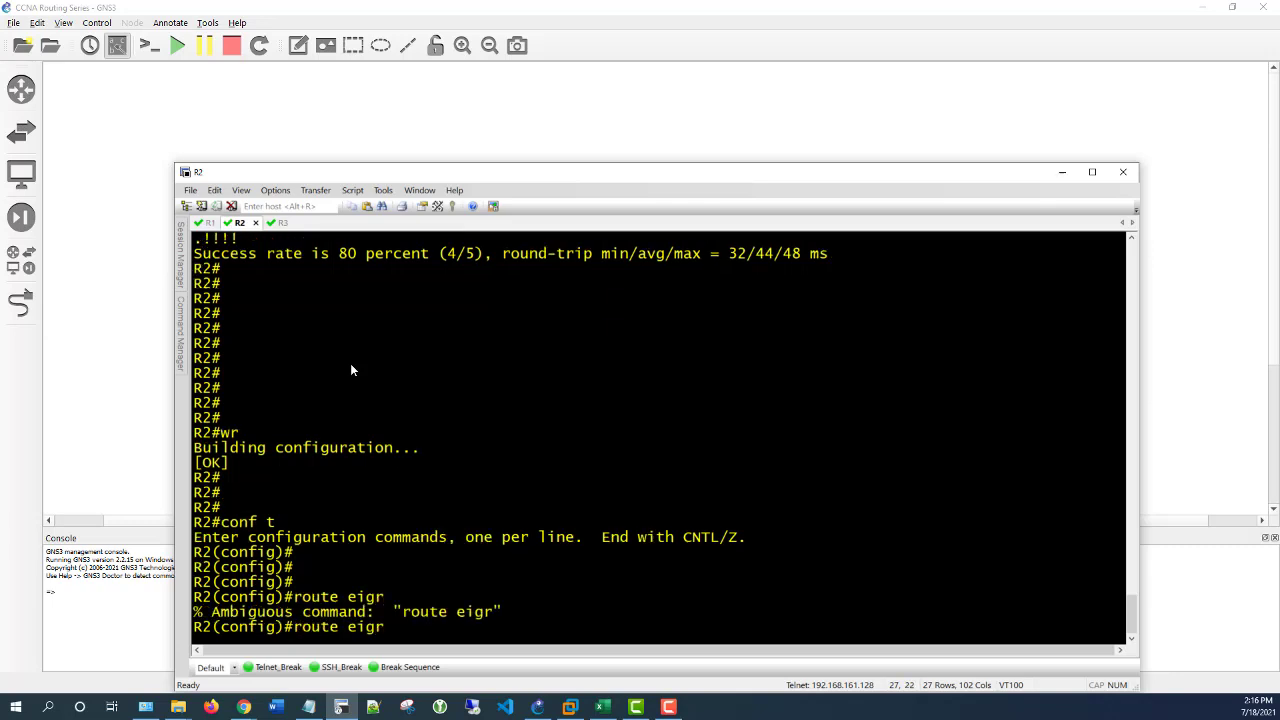
pyautogui.press('BackSpace')
pyautogui.press('BackSpace')
pyautogui.press('BackSpace')
pyautogui.write('igr')
pyautogui.press('BackSpace')
pyautogui.press('BackSpace')
pyautogui.press('BackSpace')
pyautogui.press('BackSpace')
pyautogui.press('BackSpace')
pyautogui.write('r eig')
pyautogui.press('Tab')
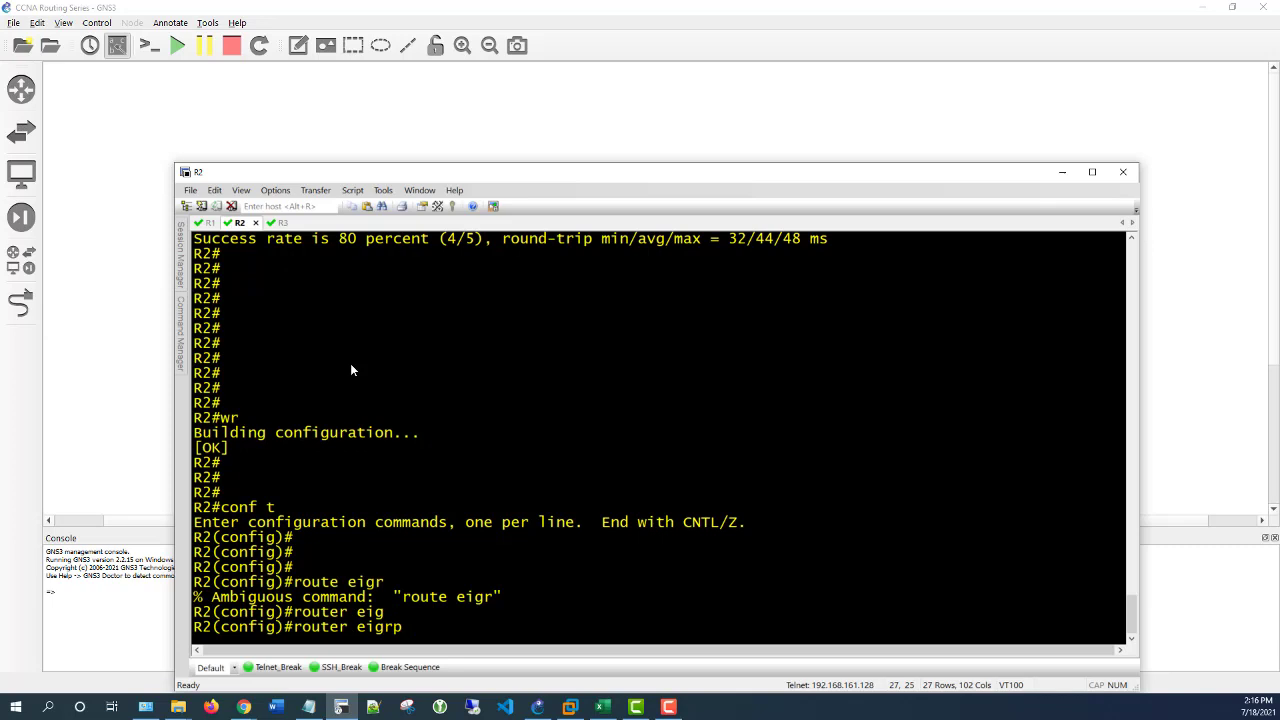
pyautogui.write('100')
pyautogui.press('Return')
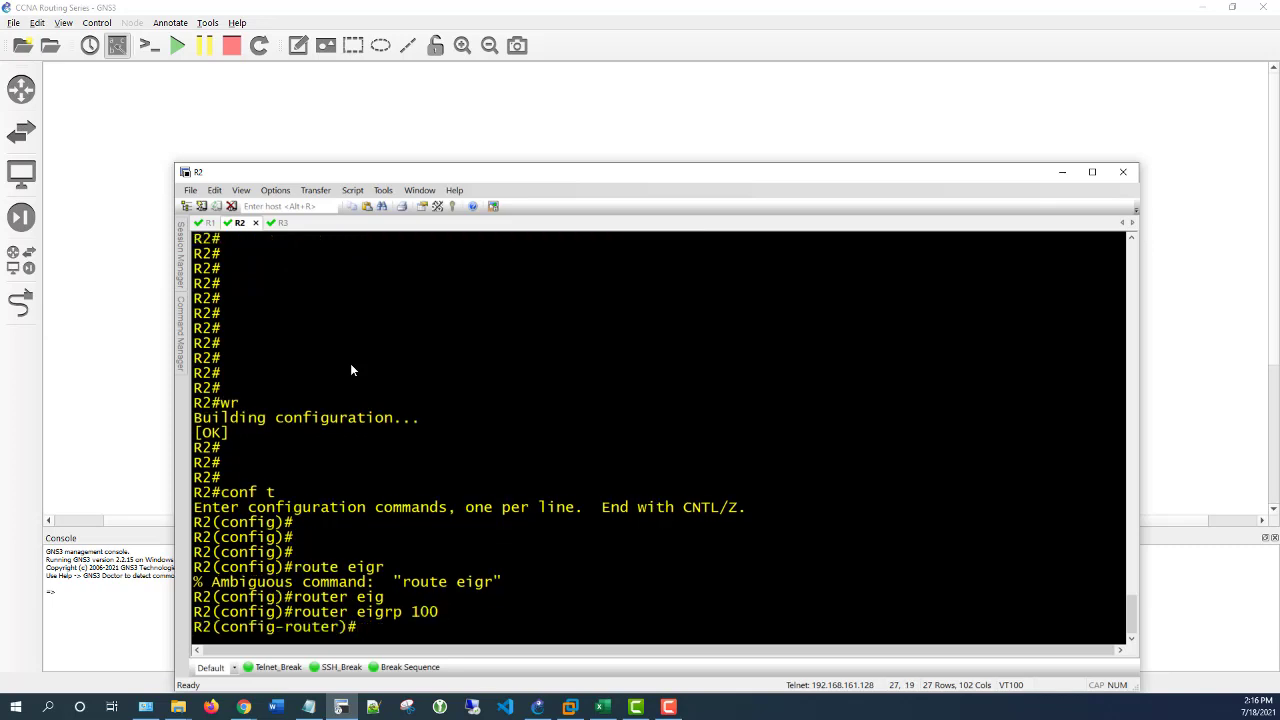
pyautogui.press('Return')
# - Advertise network 0.0.0.0 0.0.0.0 on R2 and leave configuration mode
pyautogui.write('network')
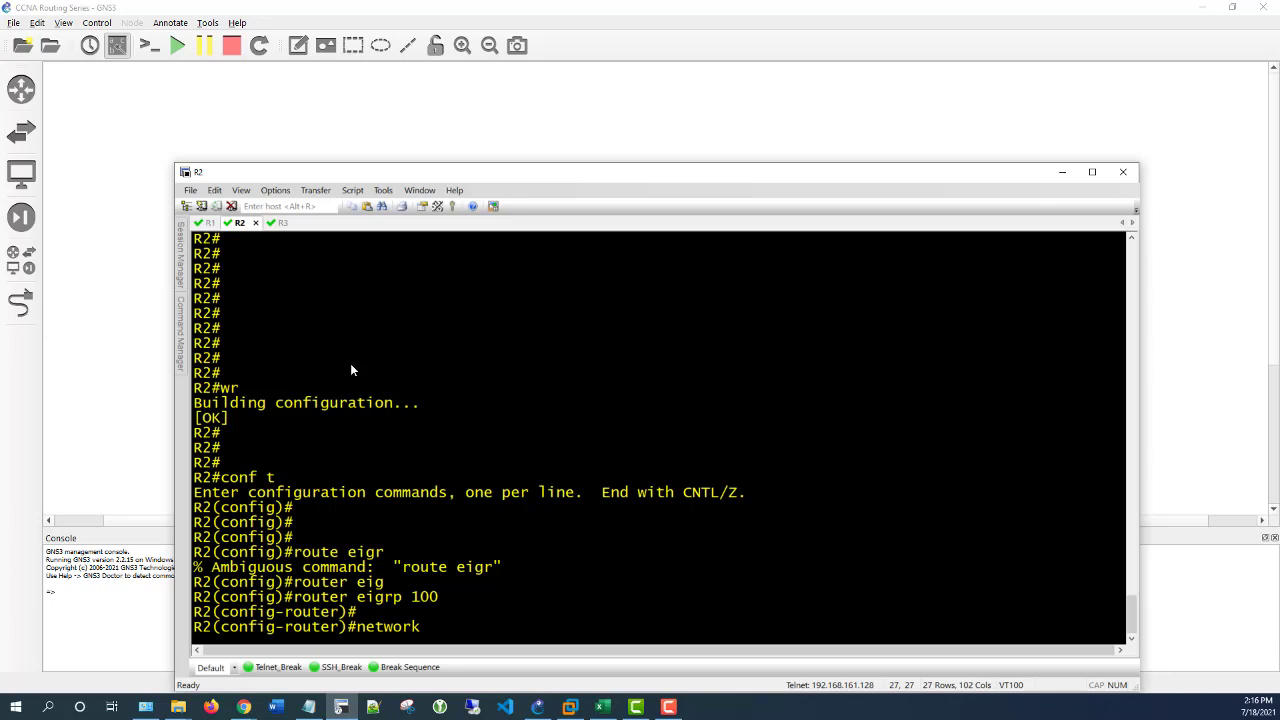
pyautogui.write('0.0.0.0 0.0.0.0')
pyautogui.press('Return')
pyautogui.write('end')
pyautogui.press('Return')
pyautogui.press('Return')
pyautogui.press('Return')
pyautogui.press('Return')
pyautogui.press('Return')
pyautogui.press('Return')
pyautogui.press('Return')
pyautogui.press('Return')
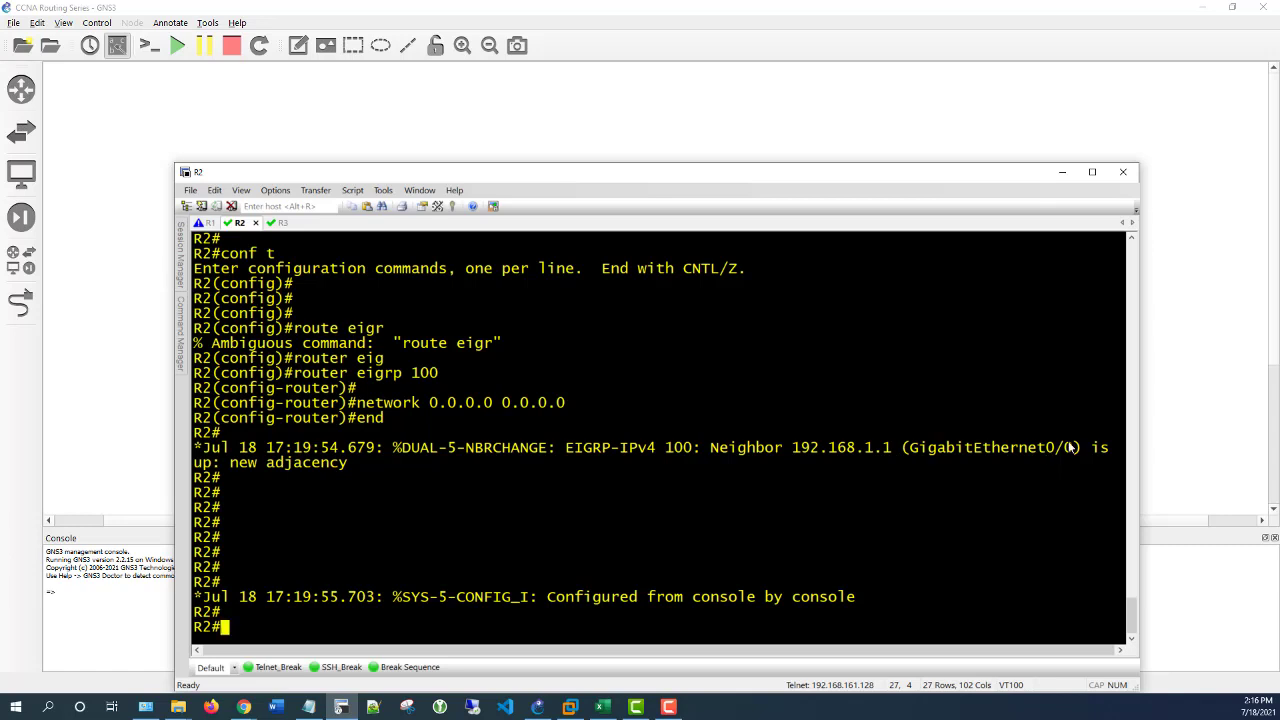
# - Run show ip eigrp neighbors on R2 and highlight neighbor 192.168.1.1
pyautogui.press('Return')
pyautogui.press('Return')
pyautogui.press('Return')
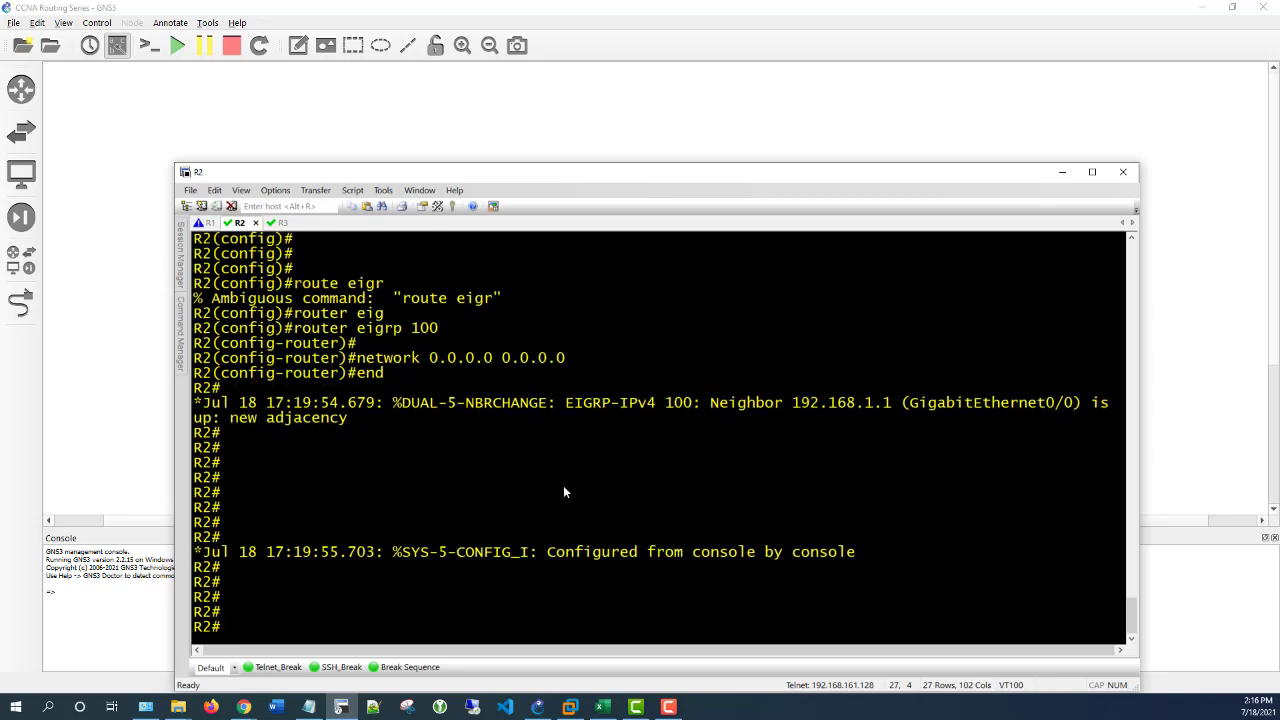
pyautogui.press('Return')
pyautogui.write('show ip eigrp')
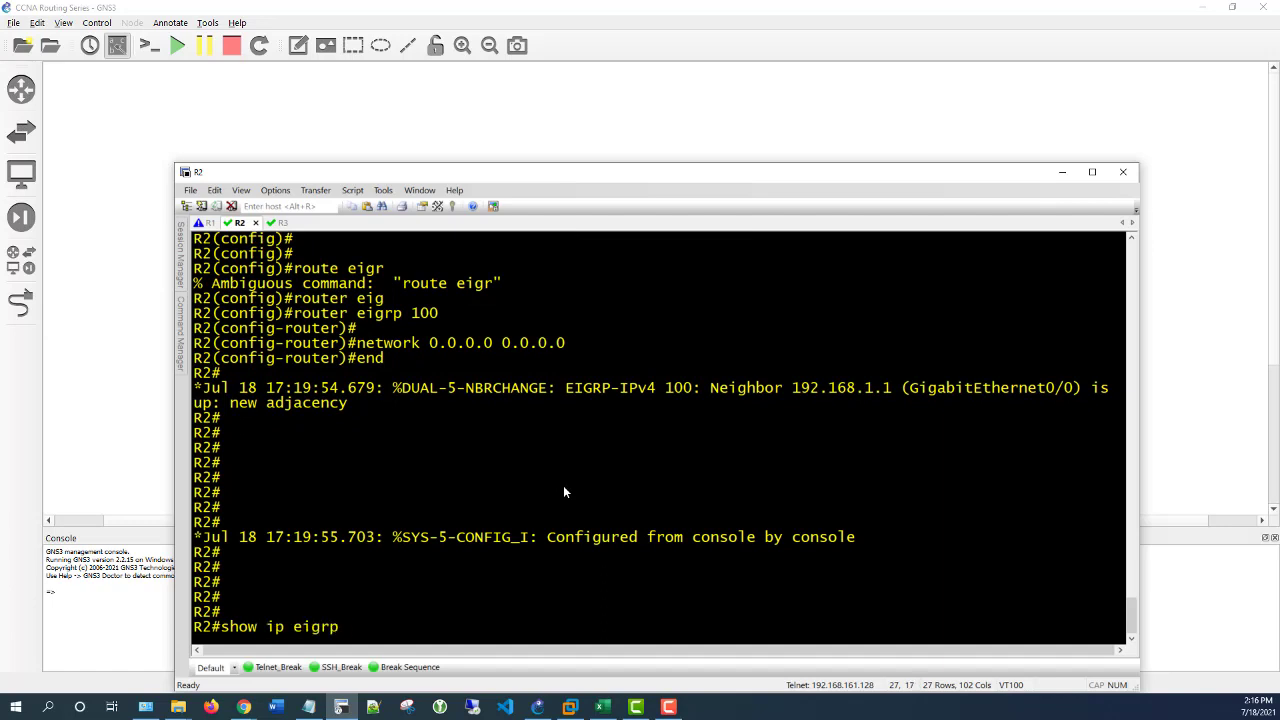
pyautogui.write(' nei')
pyautogui.press('Tab')
pyautogui.press('Return')
pyautogui.press('Return')
pyautogui.press('Return')
pyautogui.press('Return')
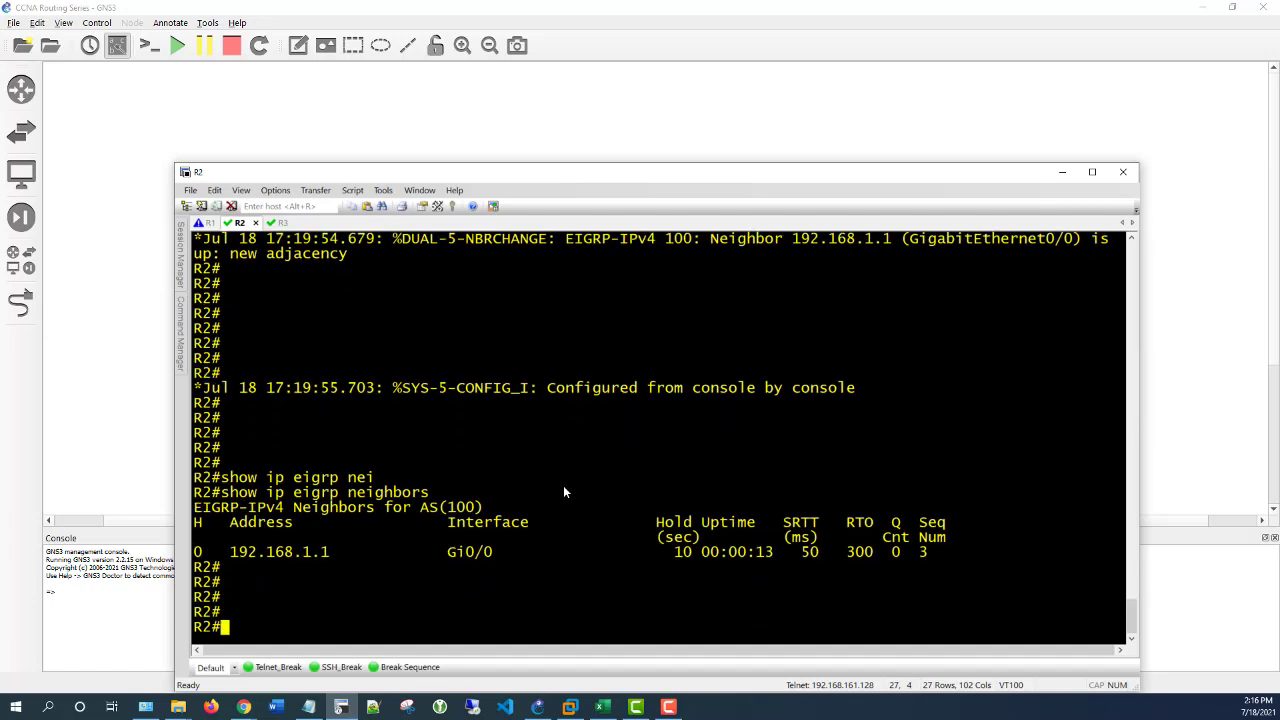
pyautogui.moveTo(228, 556); pyautogui.dragTo(329, 565)
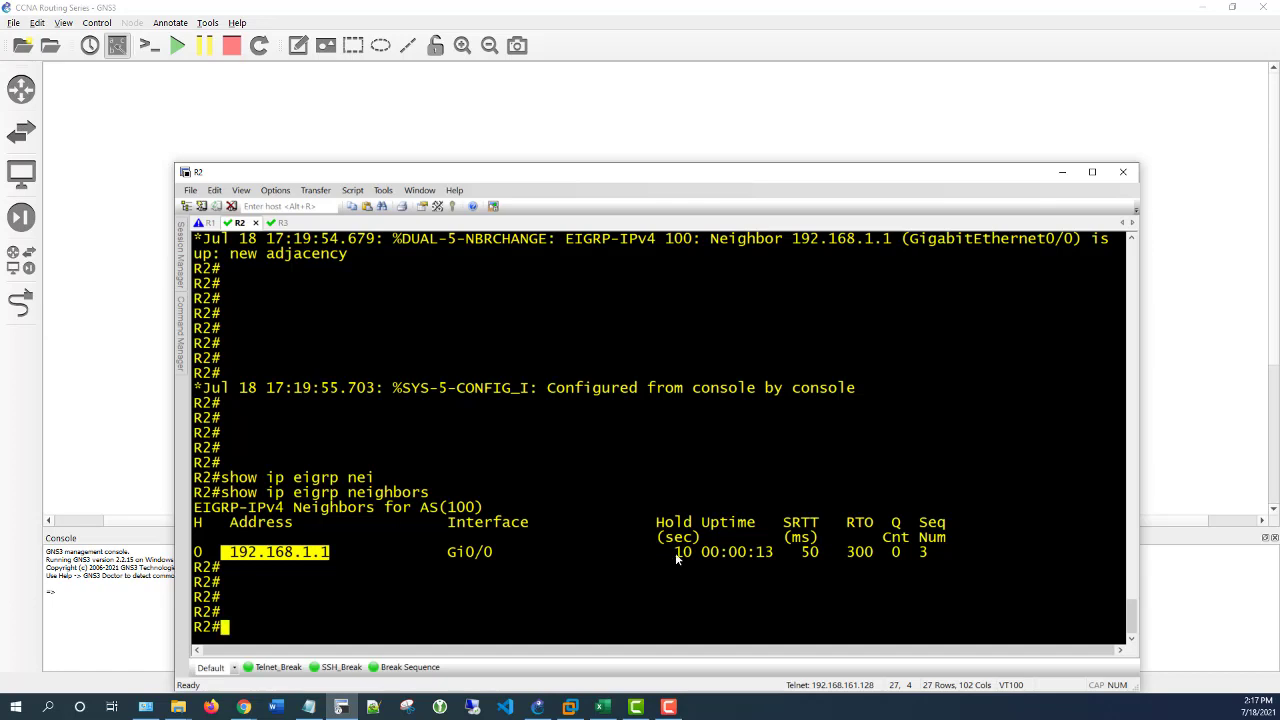
pyautogui.click(577, 585)
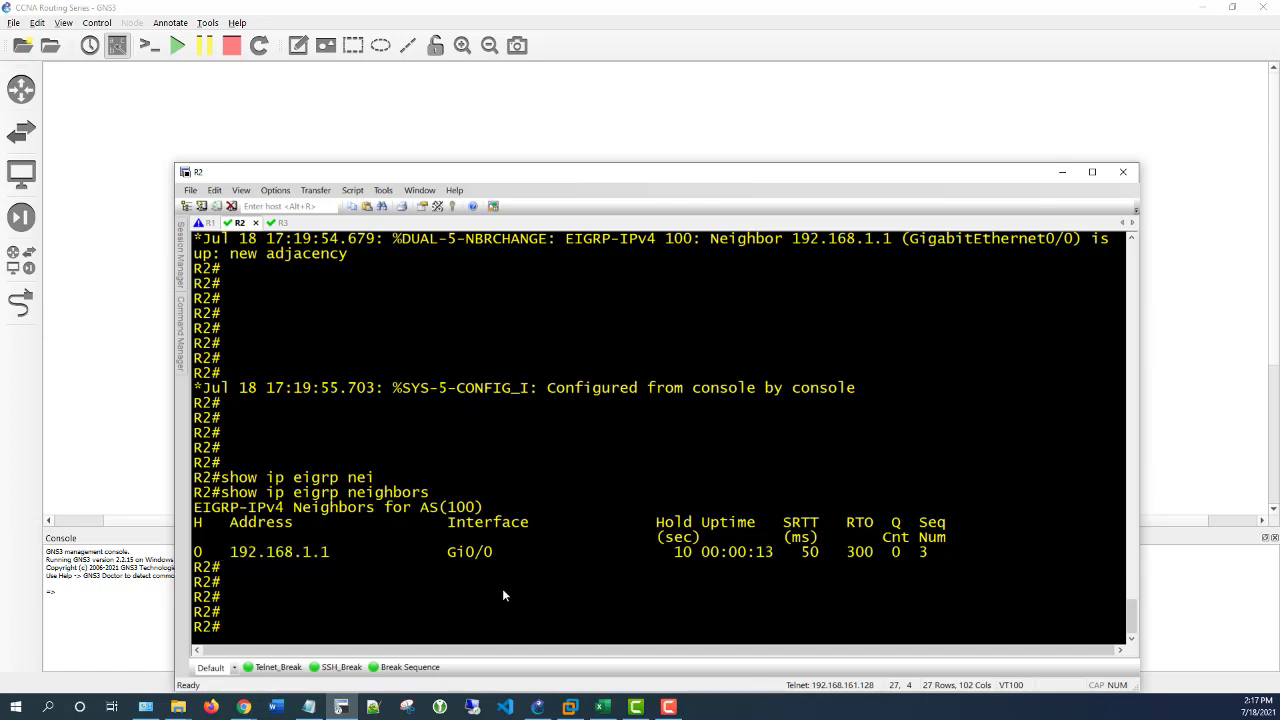
pyautogui.press('Return')
pyautogui.press('Return')
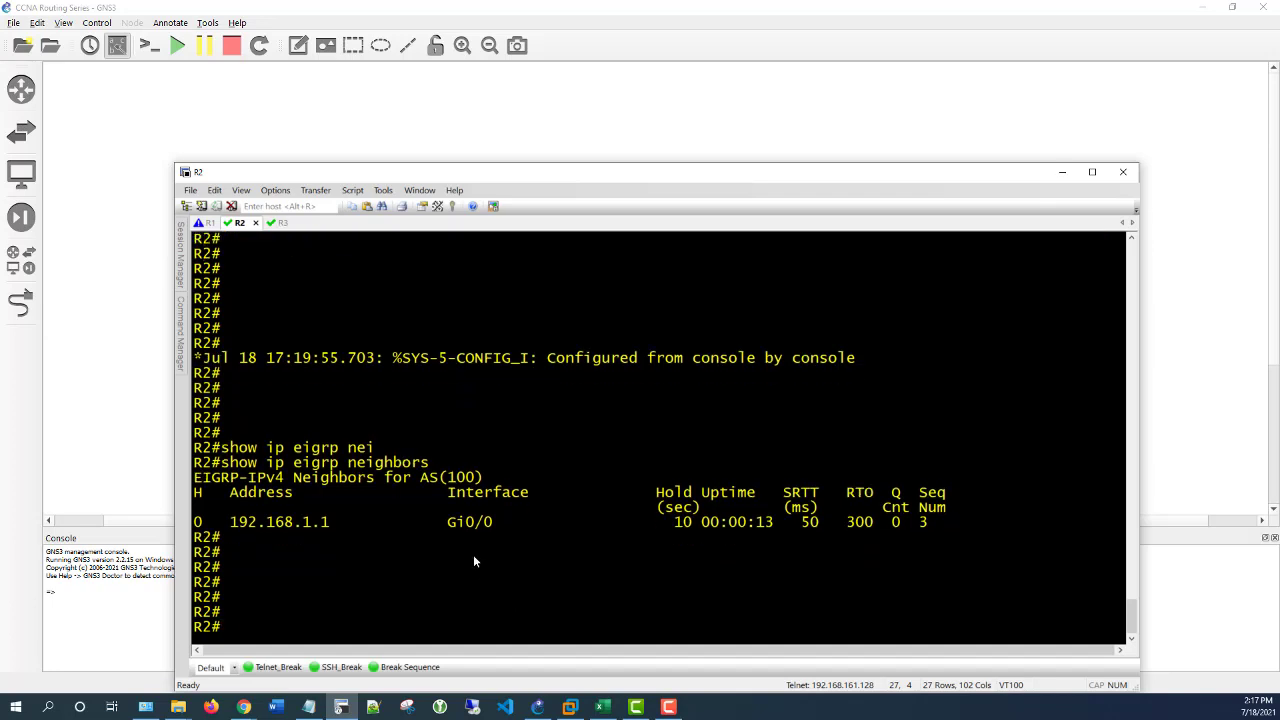
# - Switch to the R3 console and enter global configuration mode
pyautogui.click(273, 223)
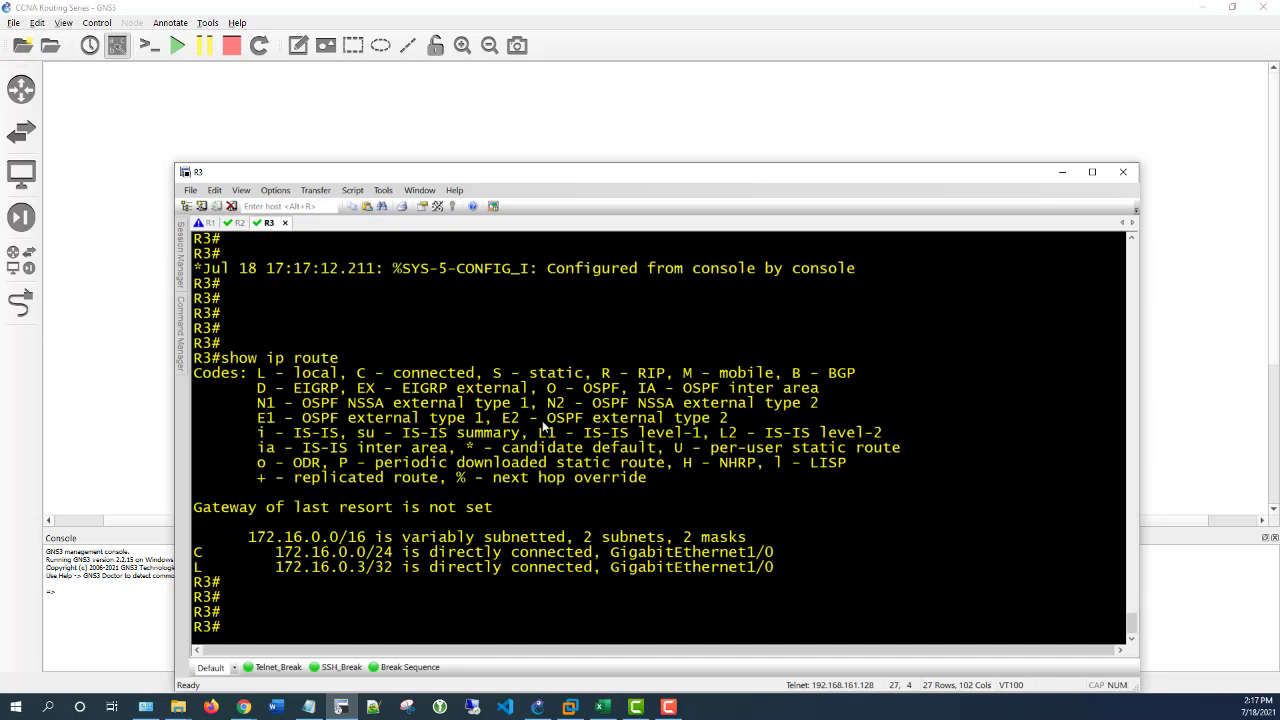
pyautogui.press('Return')
pyautogui.press('Return')
pyautogui.write('conf')
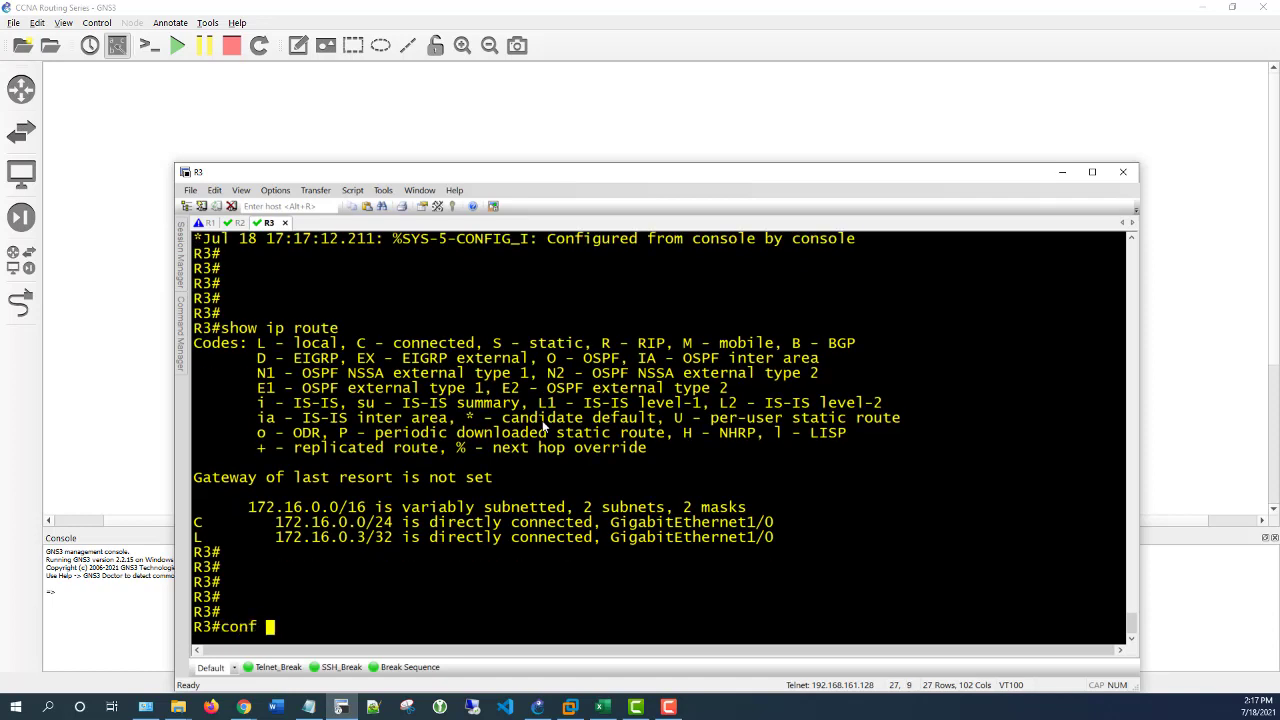
pyautogui.write(' t')
pyautogui.press('Return')
pyautogui.press('Return')
pyautogui.press('Return')
pyautogui.press('Return')
pyautogui.press('Return')
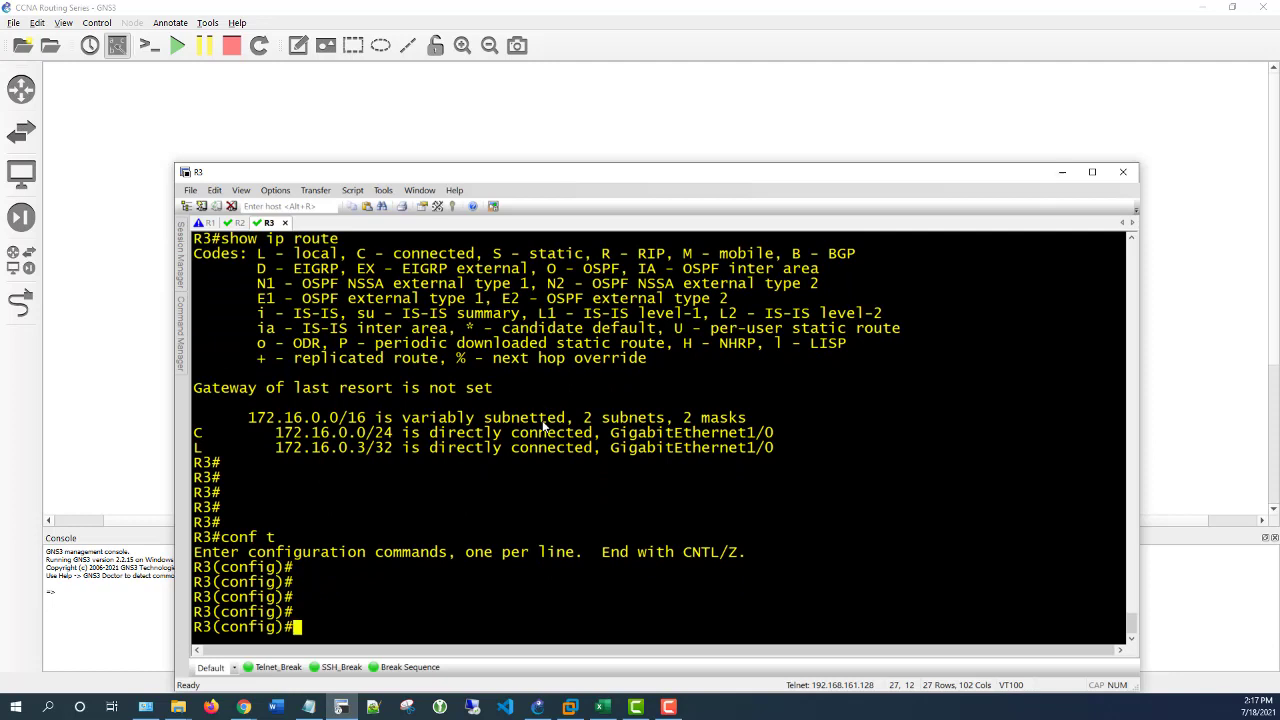
# - Start EIGRP process 100 on R3
pyautogui.write('router eg')
pyautogui.press('Tab')
pyautogui.press('BackSpace')
pyautogui.write('igrp ')
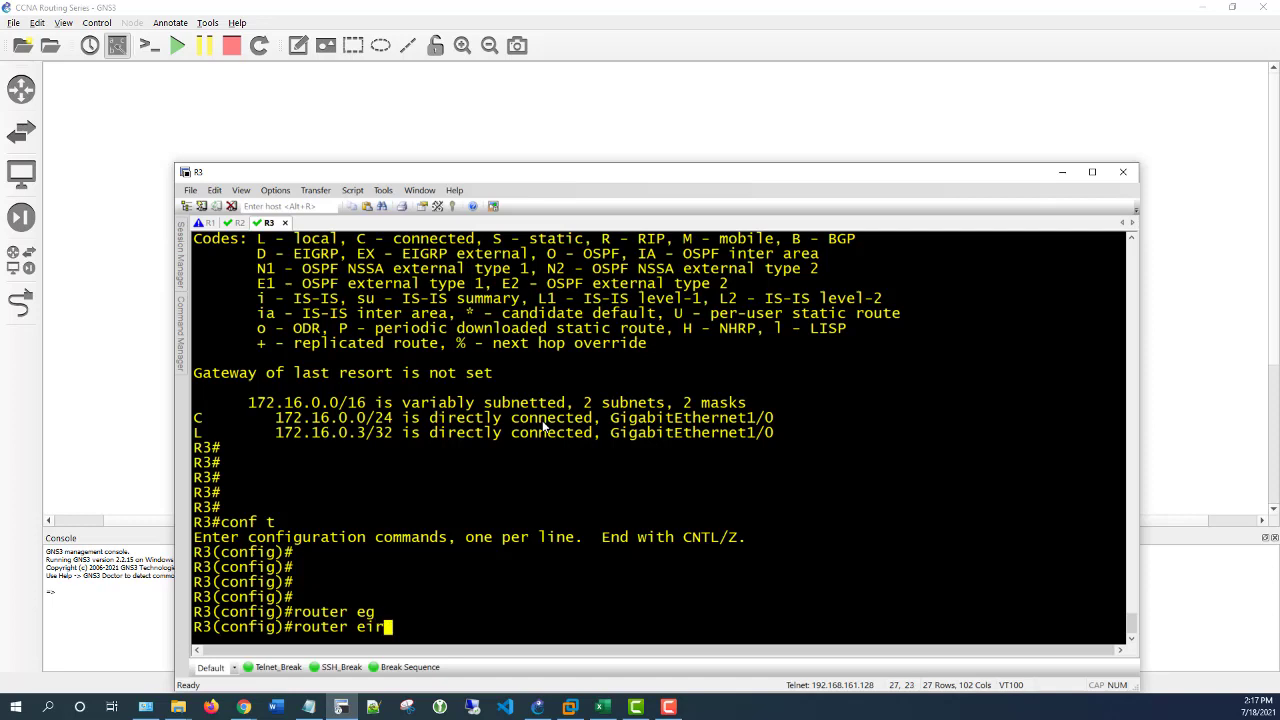
pyautogui.write('100')
pyautogui.press('Return')
# - Advertise network 172.16.0.0 with wildcard 0.0.0.255 on R3 and end configuration
pyautogui.write('networ')
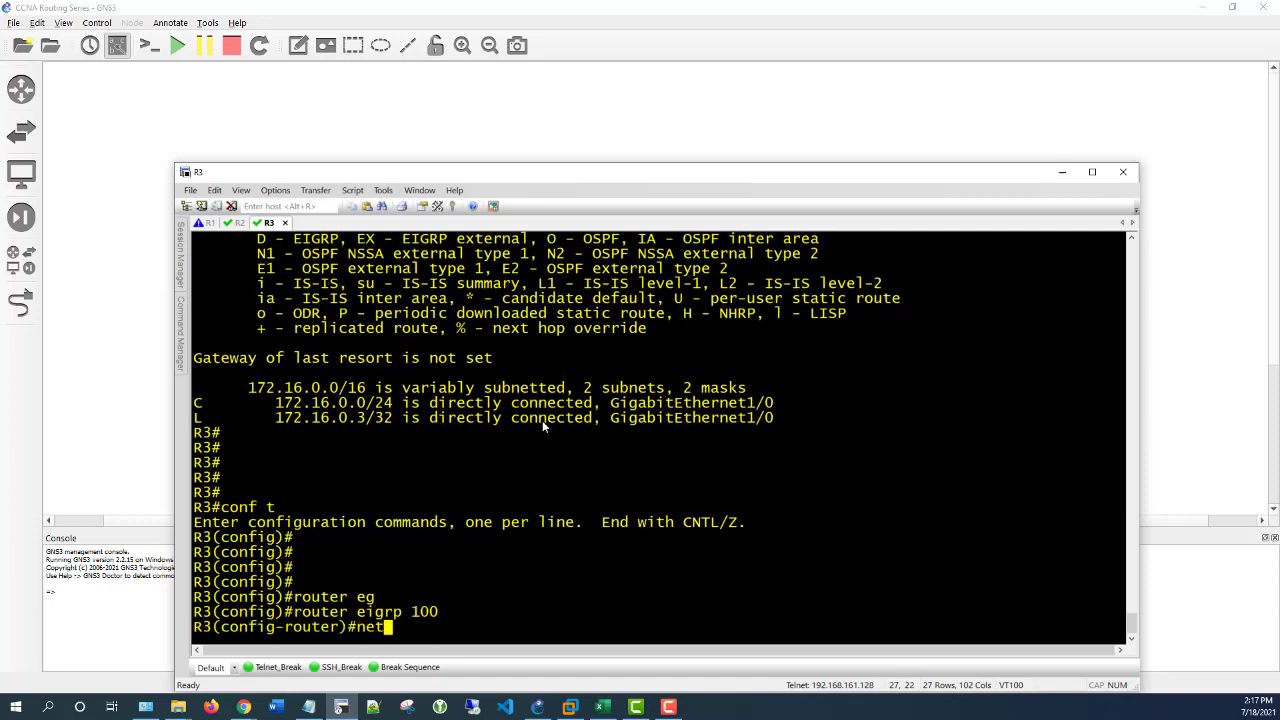
pyautogui.press('BackSpace')
pyautogui.write('rk 192')
pyautogui.press('BackSpace')
pyautogui.press('BackSpace')
pyautogui.press('BackSpace')
pyautogui.moveTo(559, 165); pyautogui.dragTo(555, 278)
pyautogui.write('1')
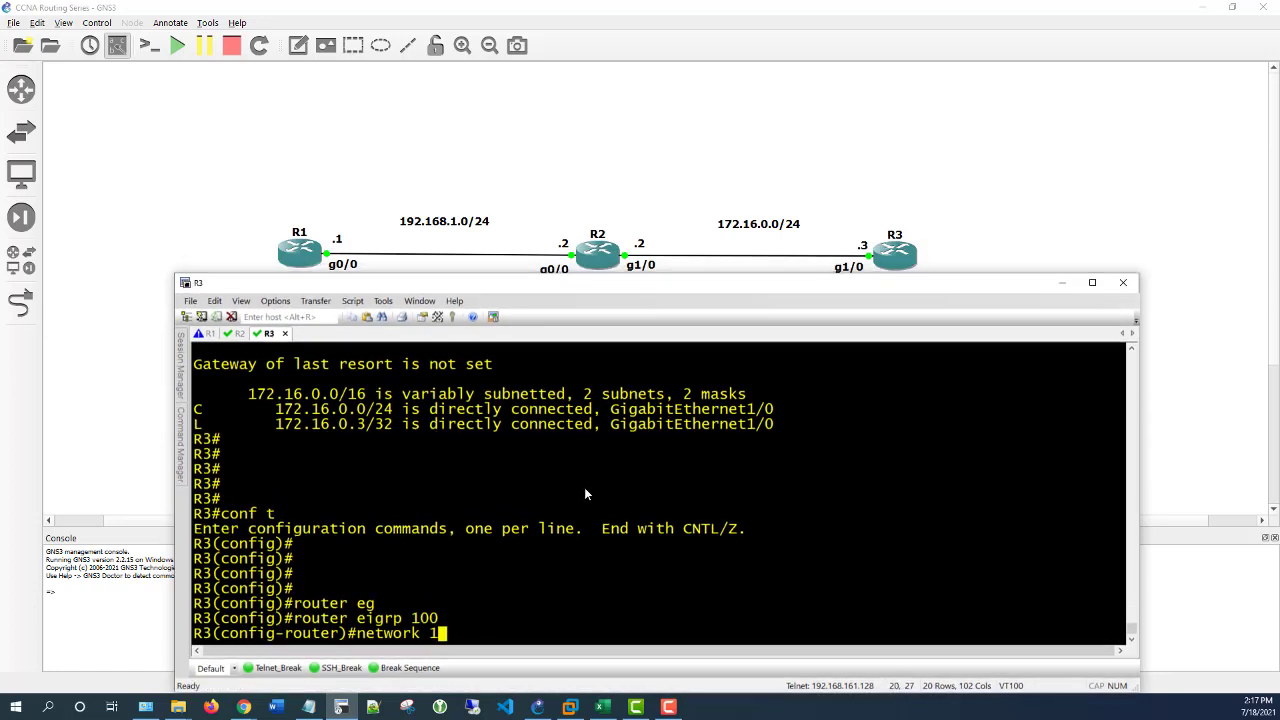
pyautogui.write('72.16.0.0 0.0.')
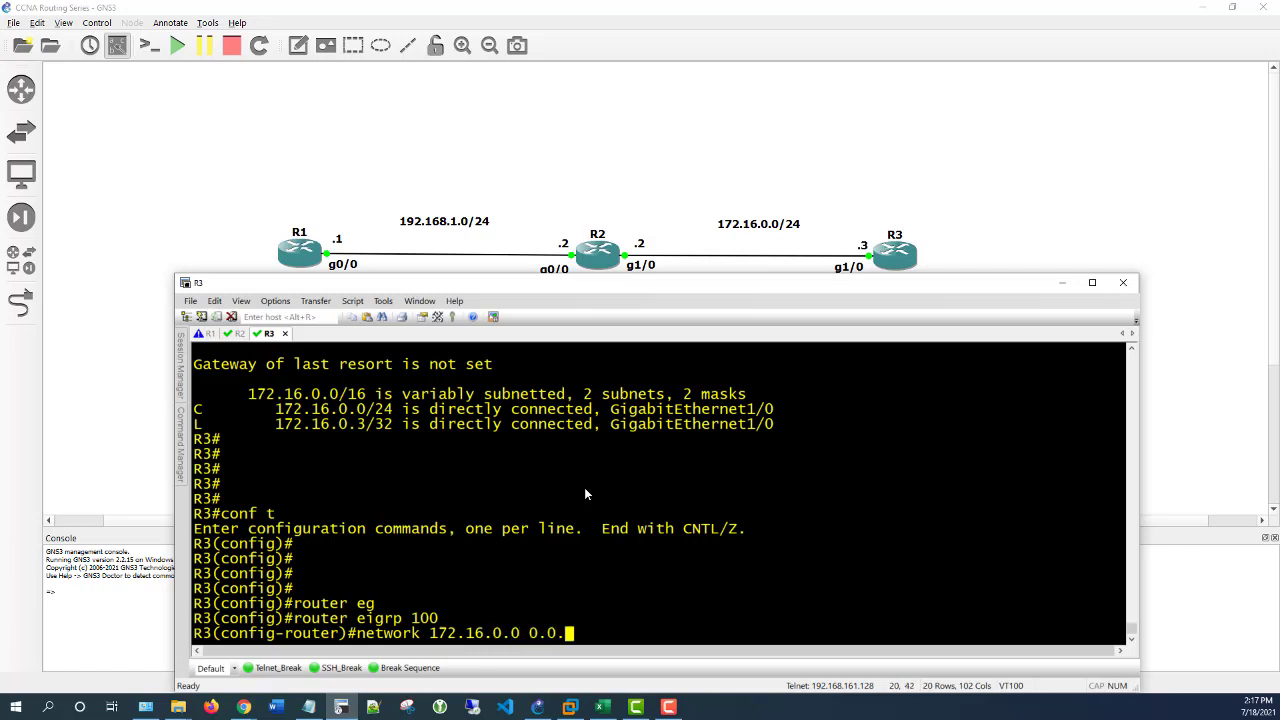
pyautogui.write('.')
pyautogui.press('BackSpace')
pyautogui.write('0.255')
pyautogui.press('Return')
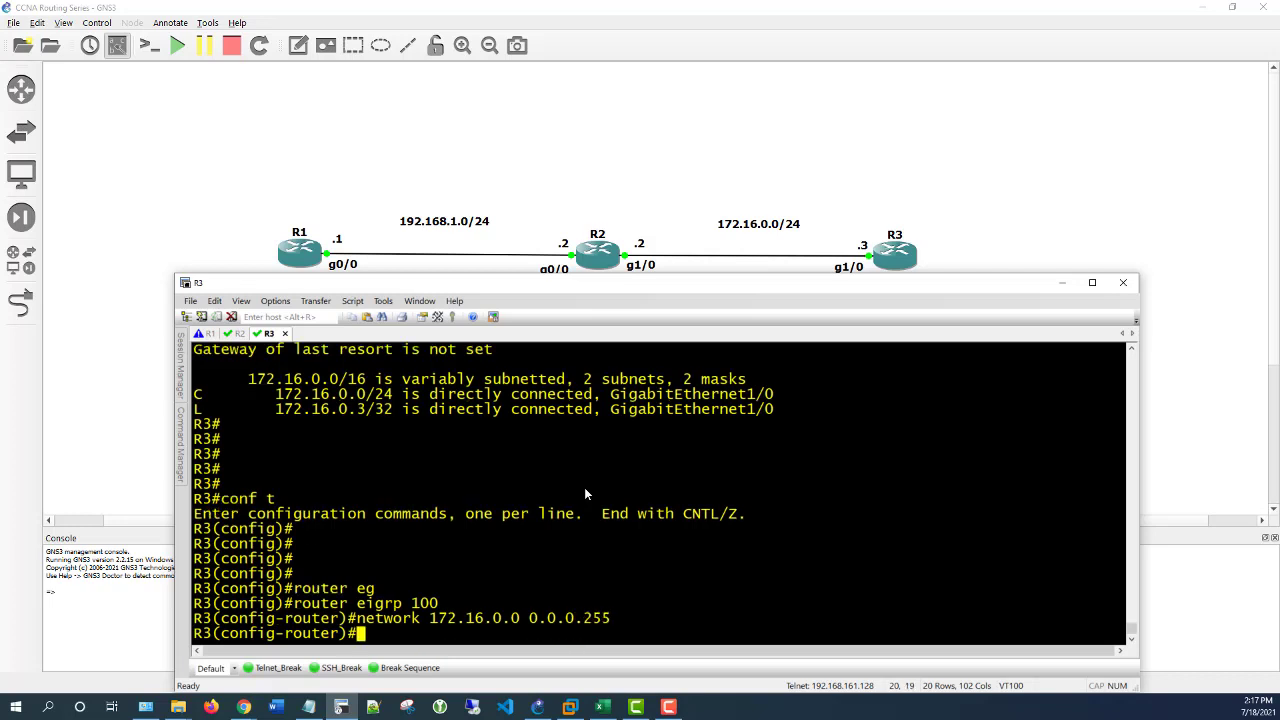
pyautogui.write('end')
pyautogui.press('Return')
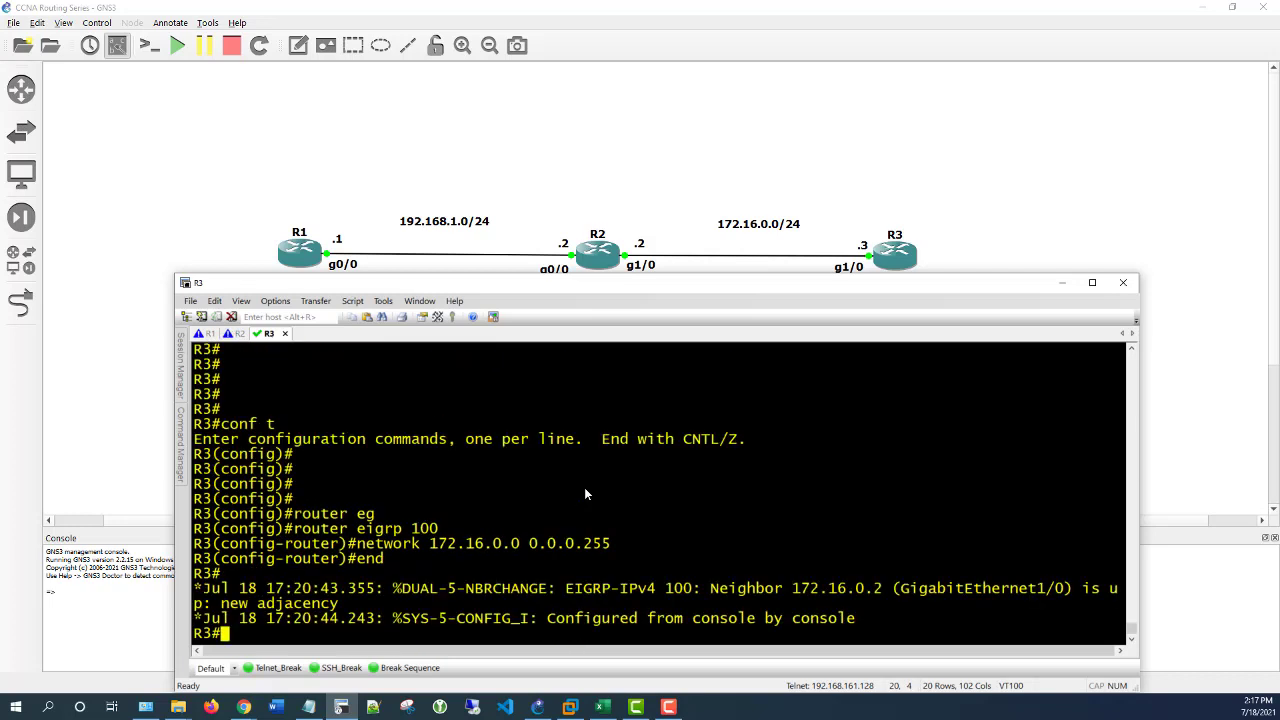
pyautogui.press('Return')
pyautogui.press('Return')
pyautogui.press('Return')
pyautogui.press('Return')
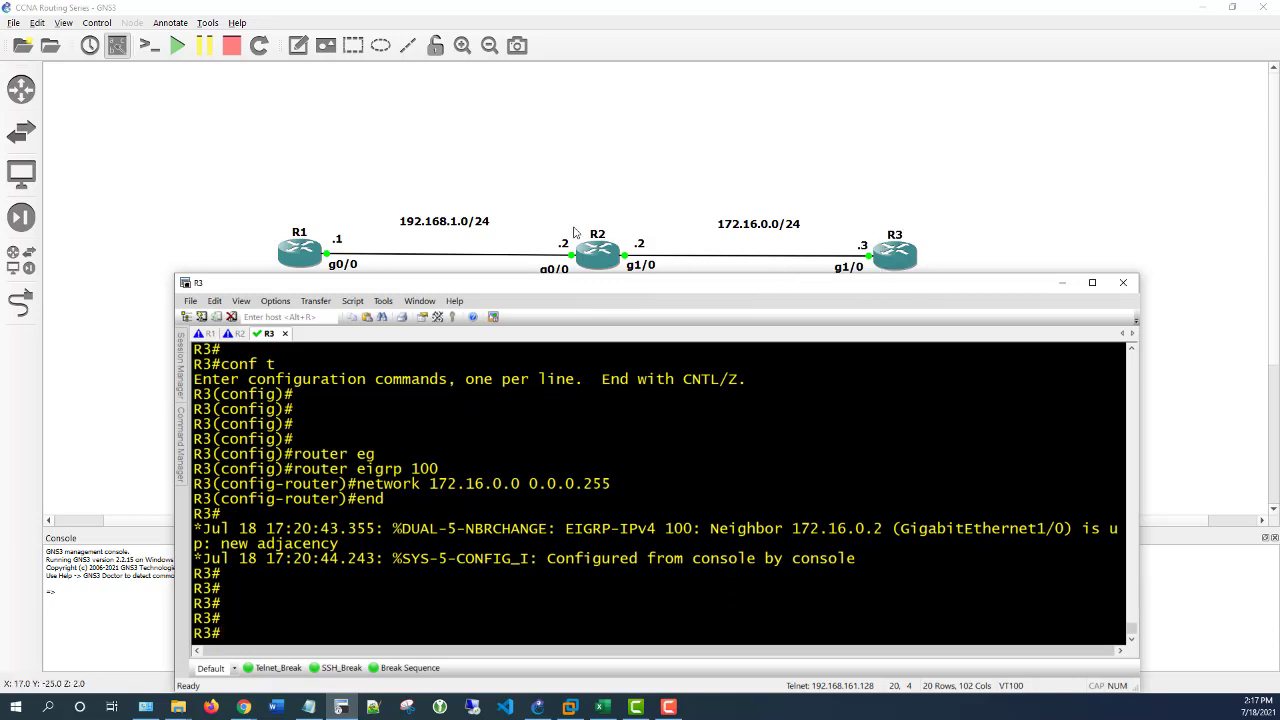
# - Display R3's routing table with show ip route
pyautogui.press('Return')
pyautogui.press('Return')
pyautogui.press('Return')
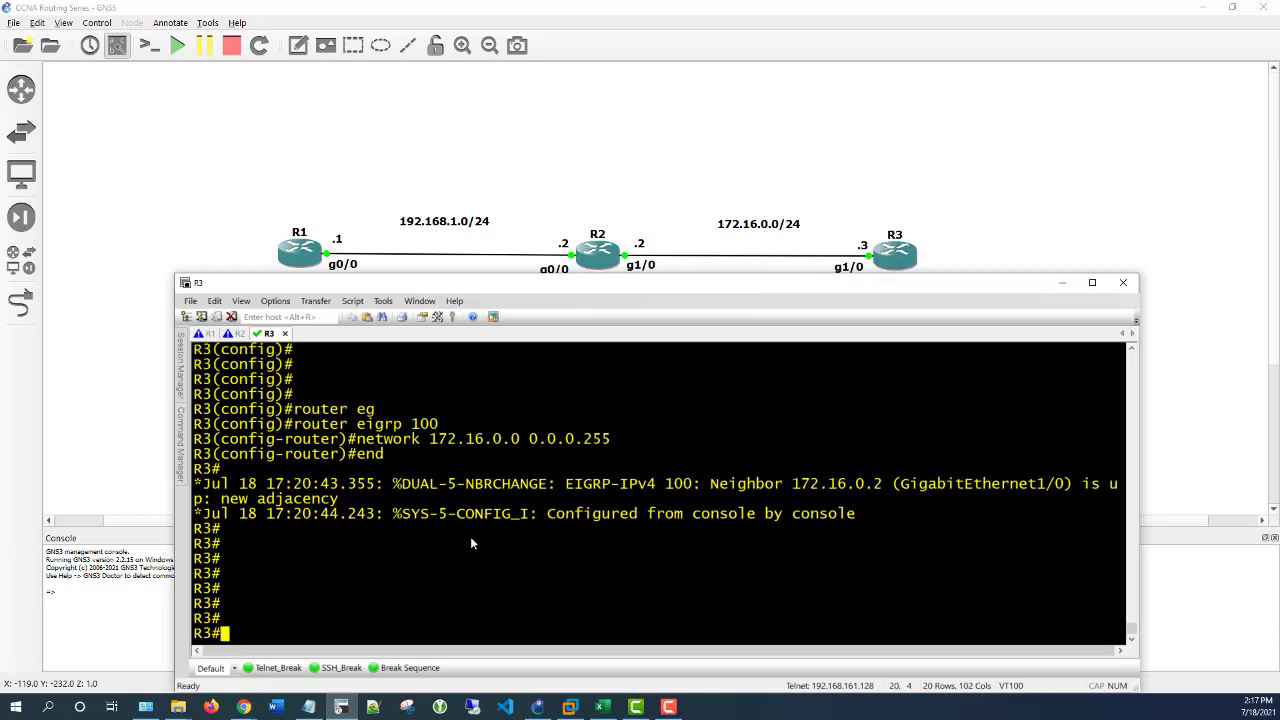
pyautogui.write('show i')
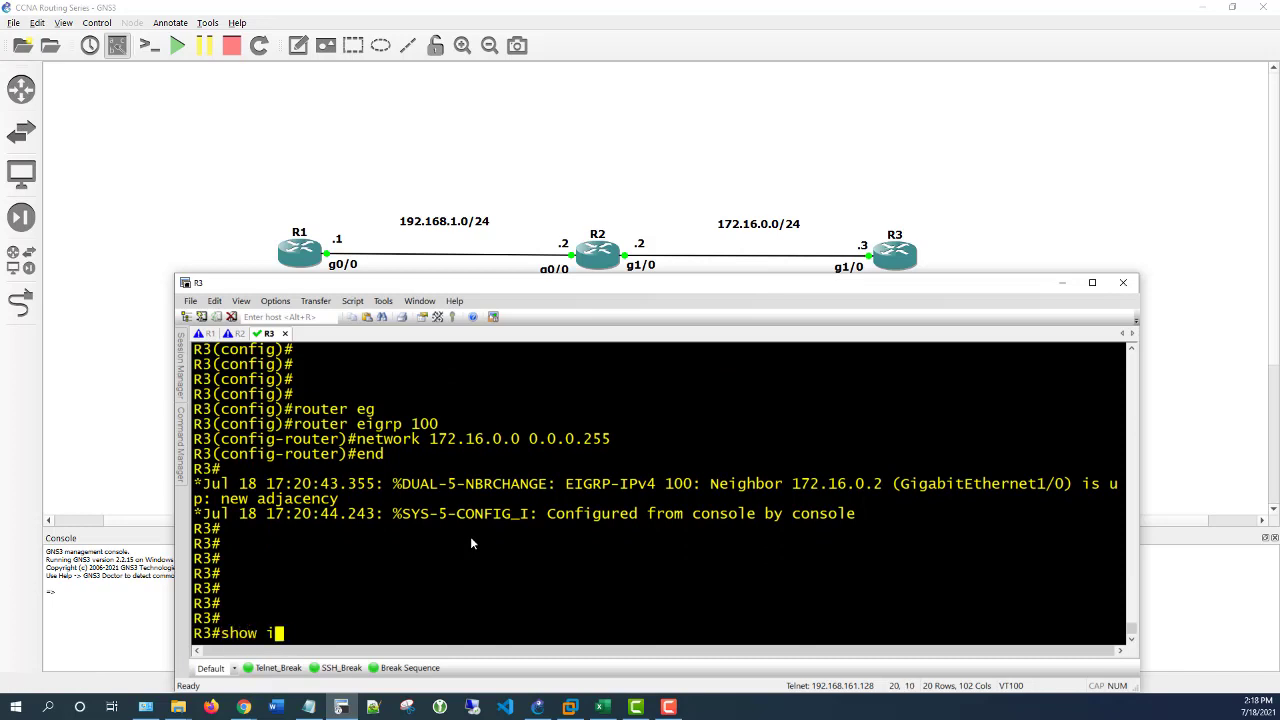
pyautogui.write('p route')
pyautogui.press('Return')
pyautogui.press('Return')
pyautogui.press('Return')
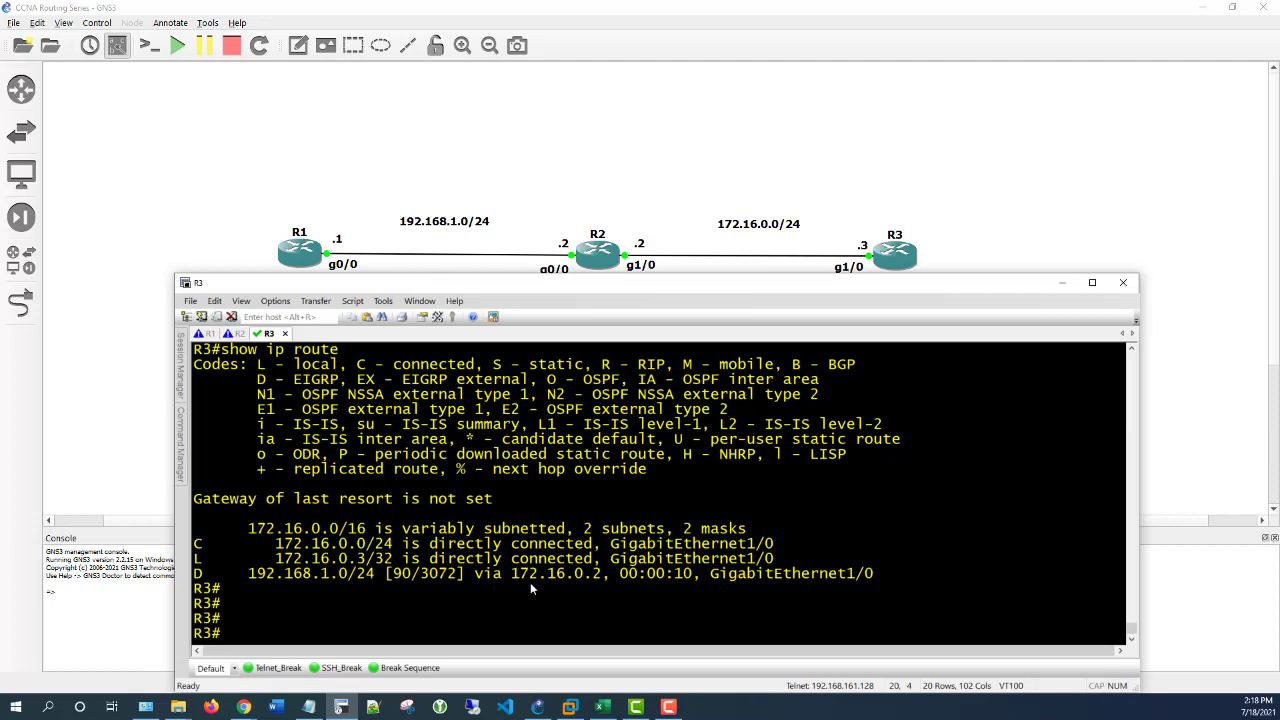
# - Highlight the D route to 192.168.1.0/24 and the 'D - EIGRP' legend, then begin a ping to 192.168.1.1
pyautogui.moveTo(512, 574); pyautogui.dragTo(608, 578)
pyautogui.moveTo(248, 575); pyautogui.dragTo(385, 578)
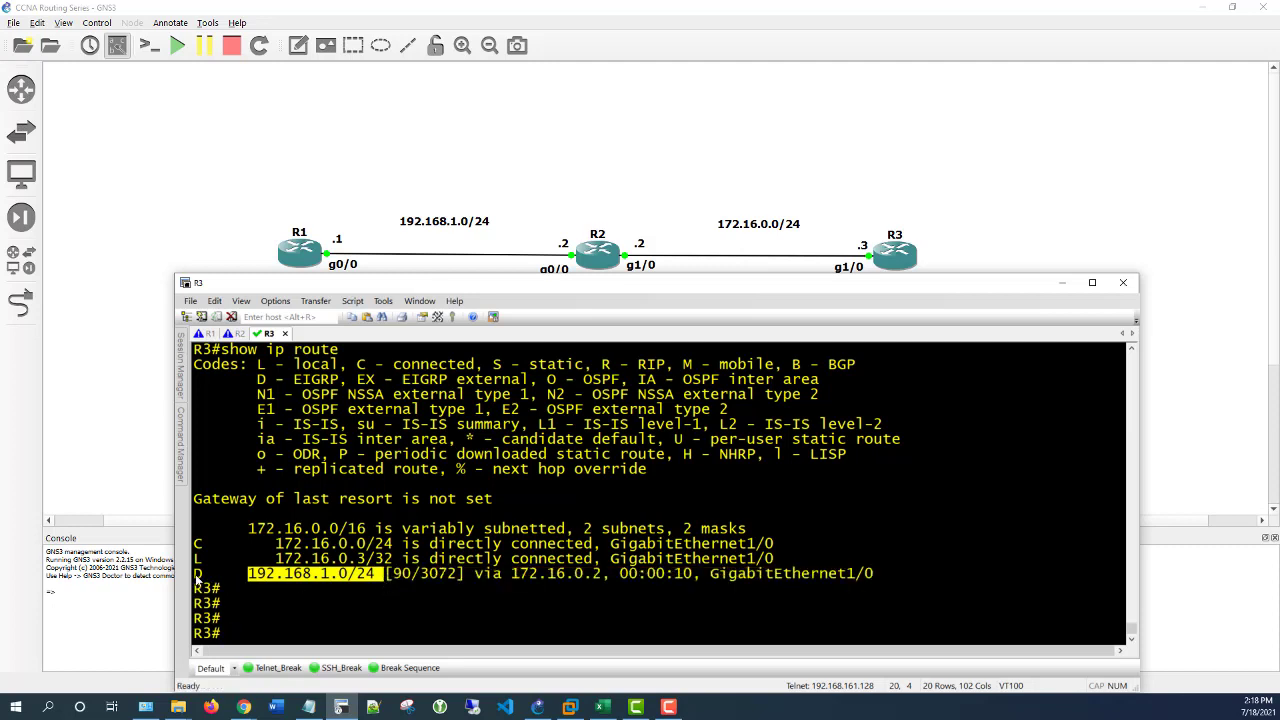
pyautogui.moveTo(197, 578); pyautogui.dragTo(200, 578)
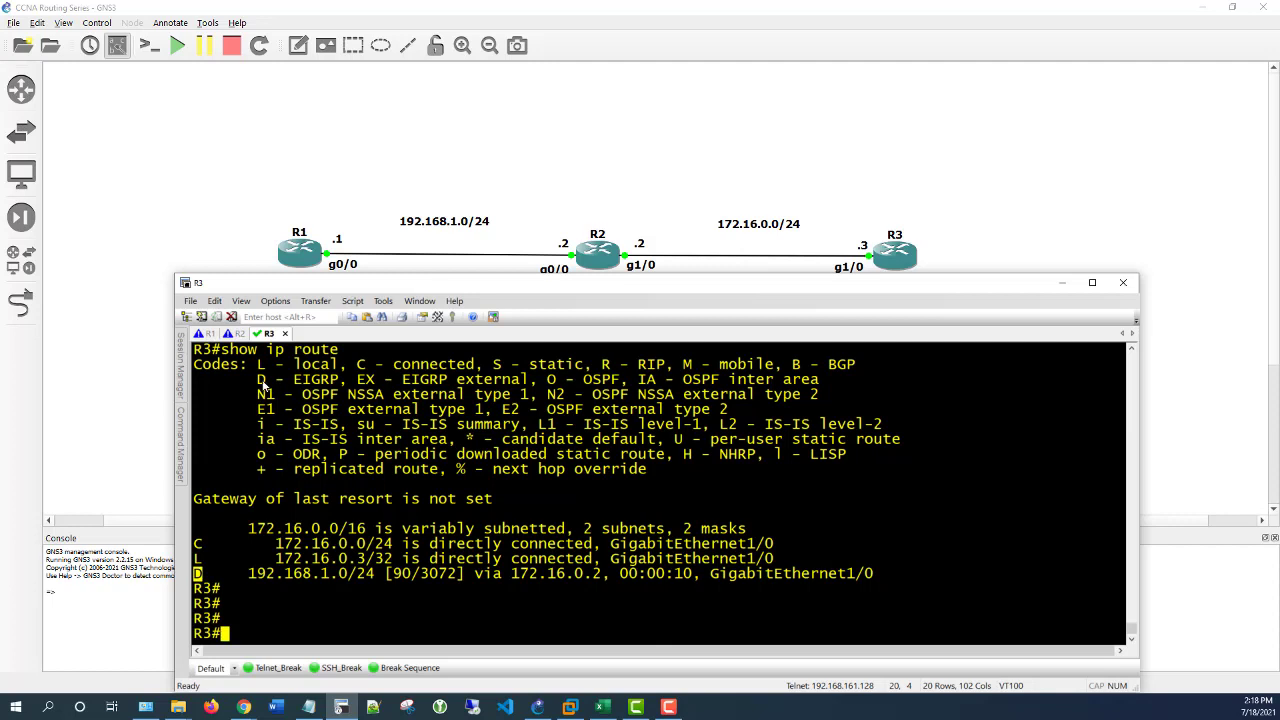
pyautogui.moveTo(258, 381); pyautogui.dragTo(340, 380)
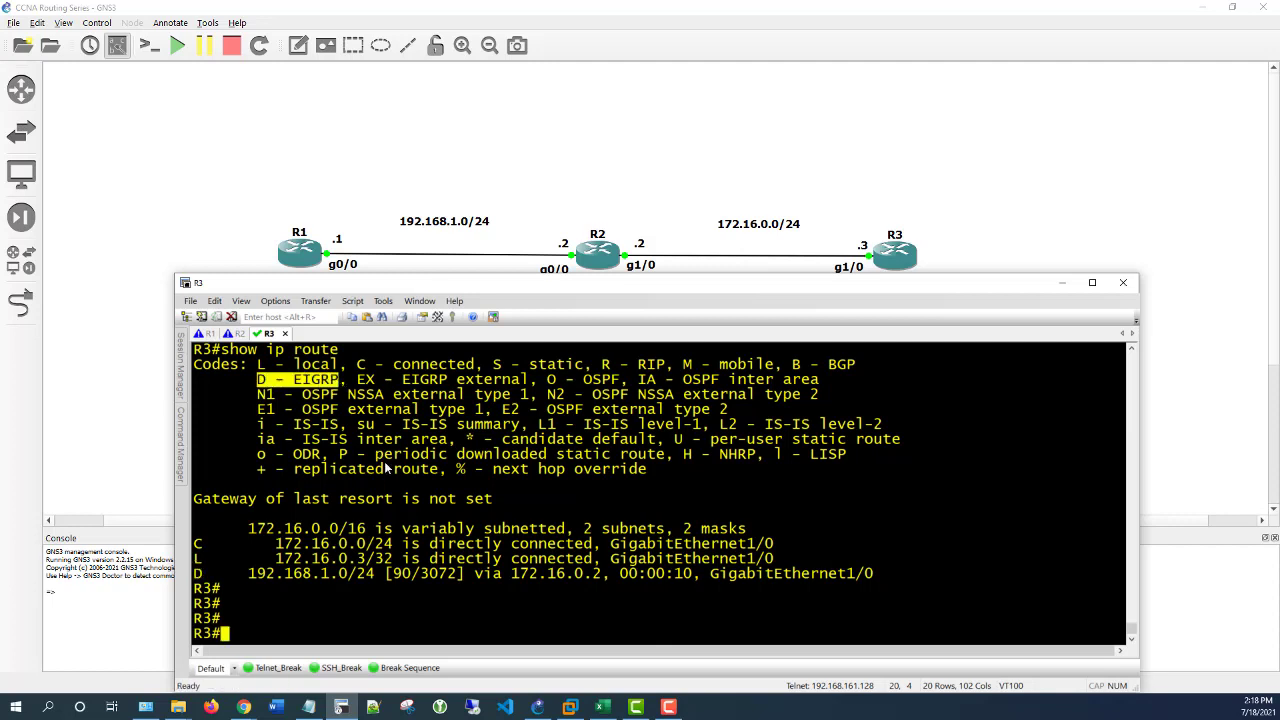
pyautogui.click(447, 527)
pyautogui.press('Return')
pyautogui.press('Return')
pyautogui.press('Return')
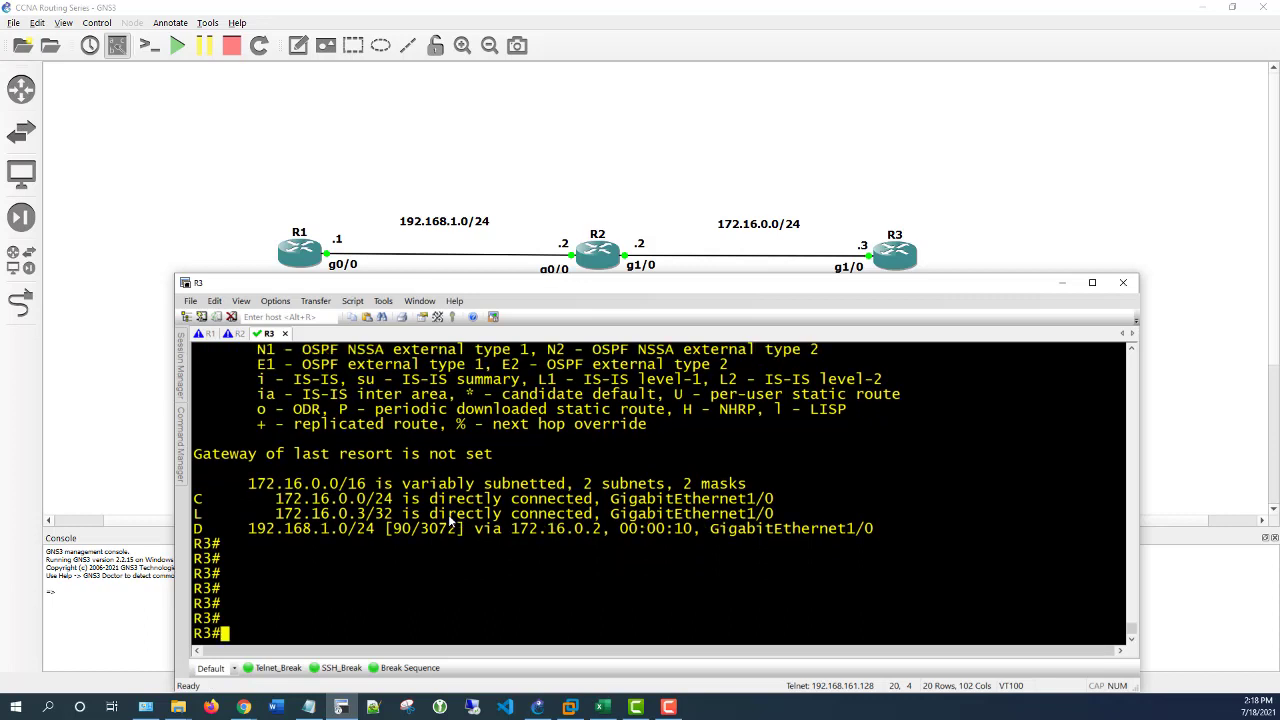
pyautogui.write('ping 192.168')
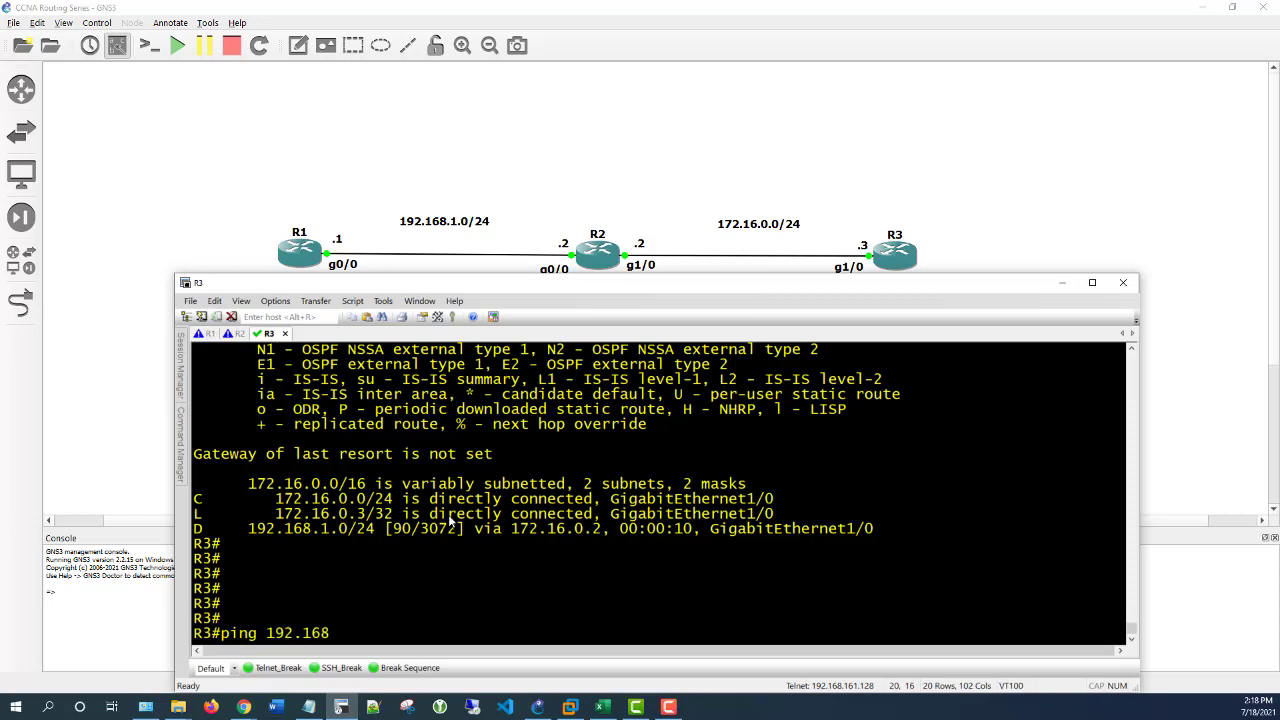
pyautogui.write('.1.1 re')
# - Send a two-packet ping (repeat 2) from R3 to 192.168.1.1
pyautogui.press('Tab')
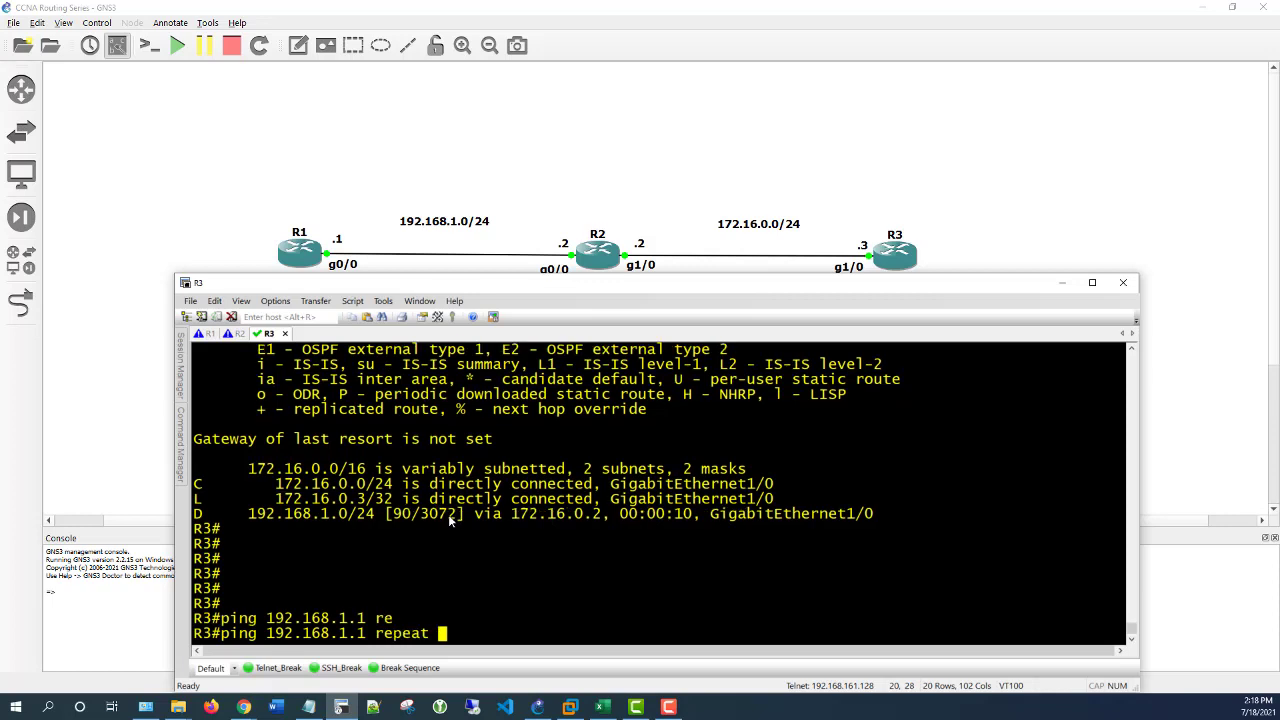
pyautogui.write('2')
pyautogui.press('Return')
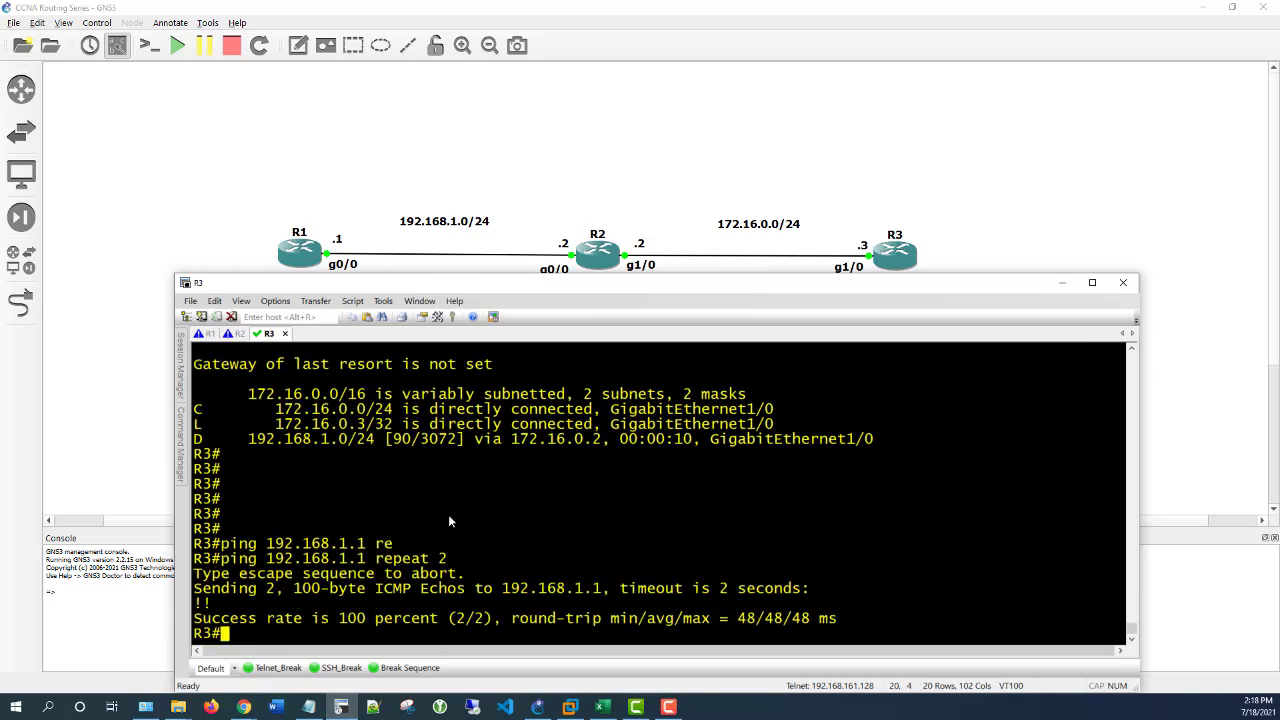
pyautogui.press('Return')
pyautogui.press('Return')
pyautogui.press('Return')
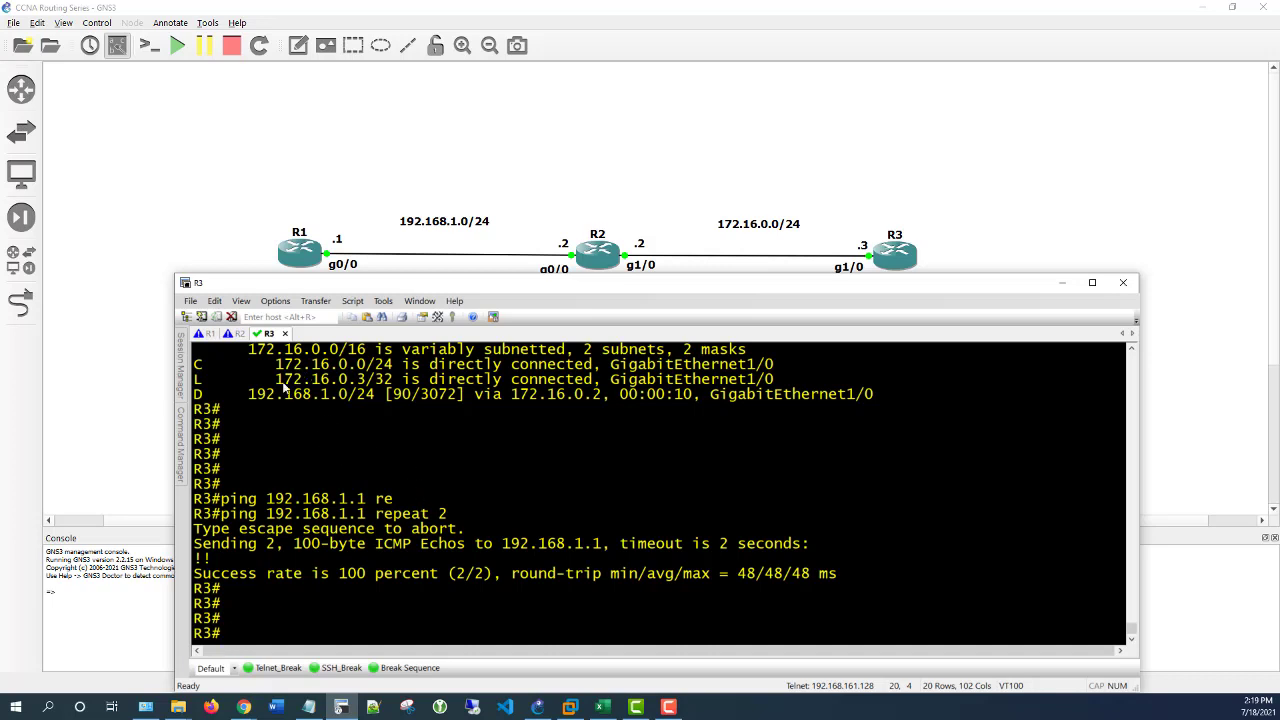
# - Return to R1's console and display its routing table with show ip route
pyautogui.click(207, 333)
pyautogui.click(250, 335)
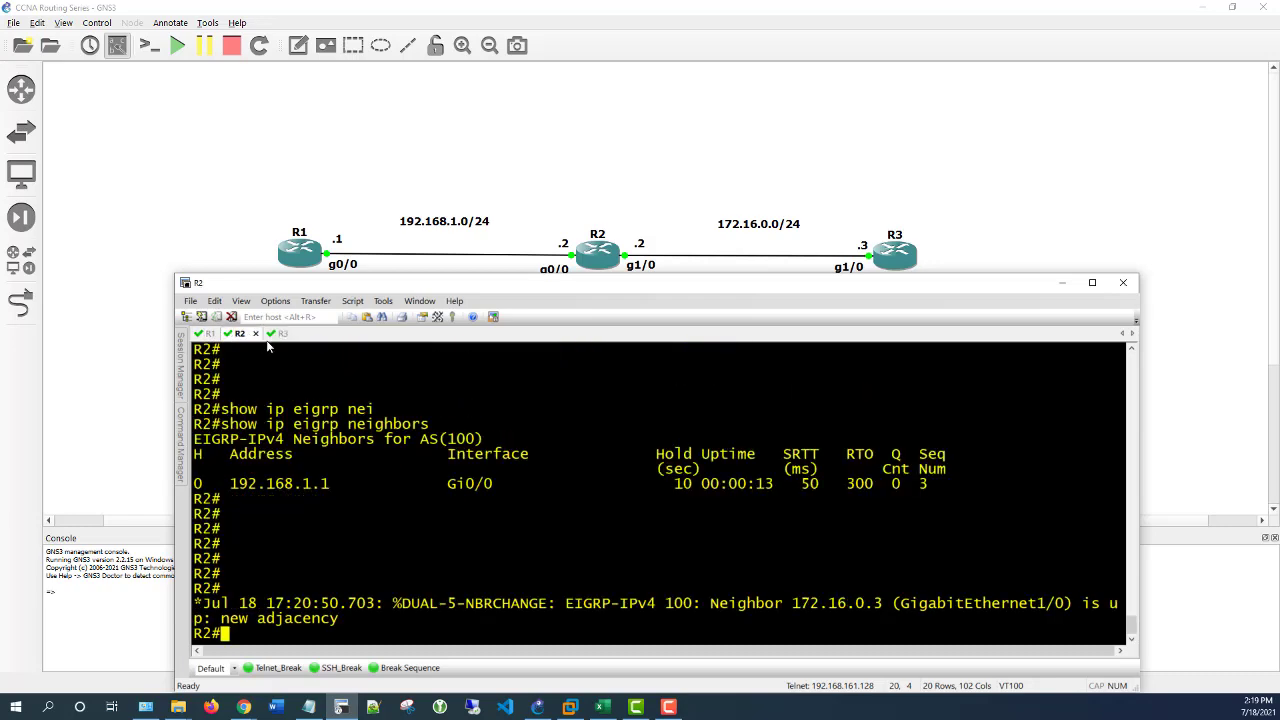
pyautogui.click(210, 334)
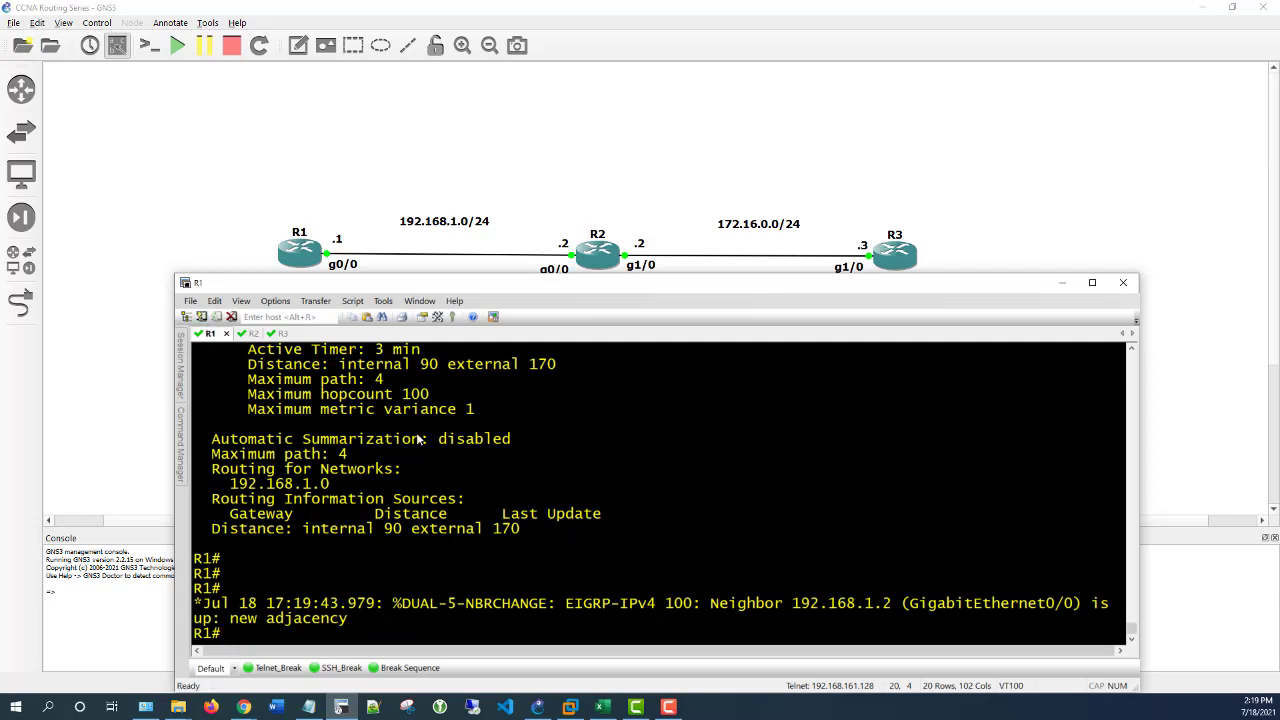
pyautogui.press('Return')
pyautogui.press('Return')
pyautogui.press('Return')
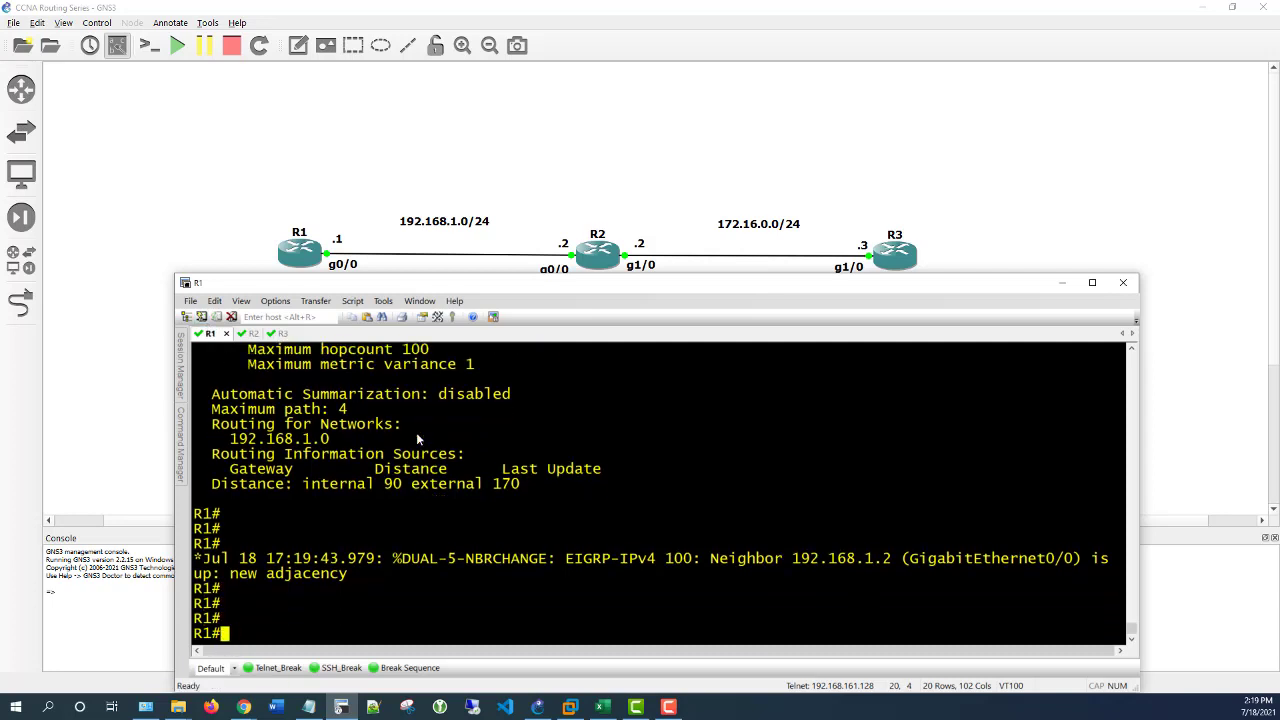
pyautogui.write('show ip route')
pyautogui.press('Return')
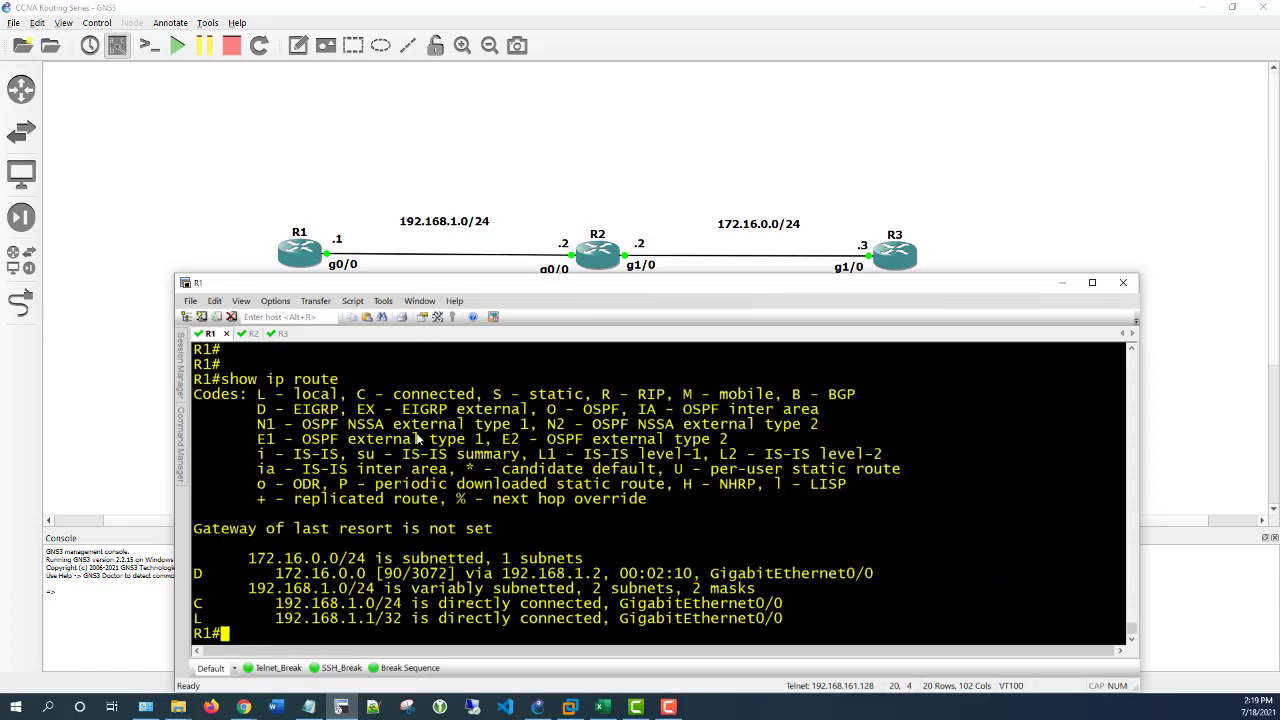
pyautogui.press('Return')
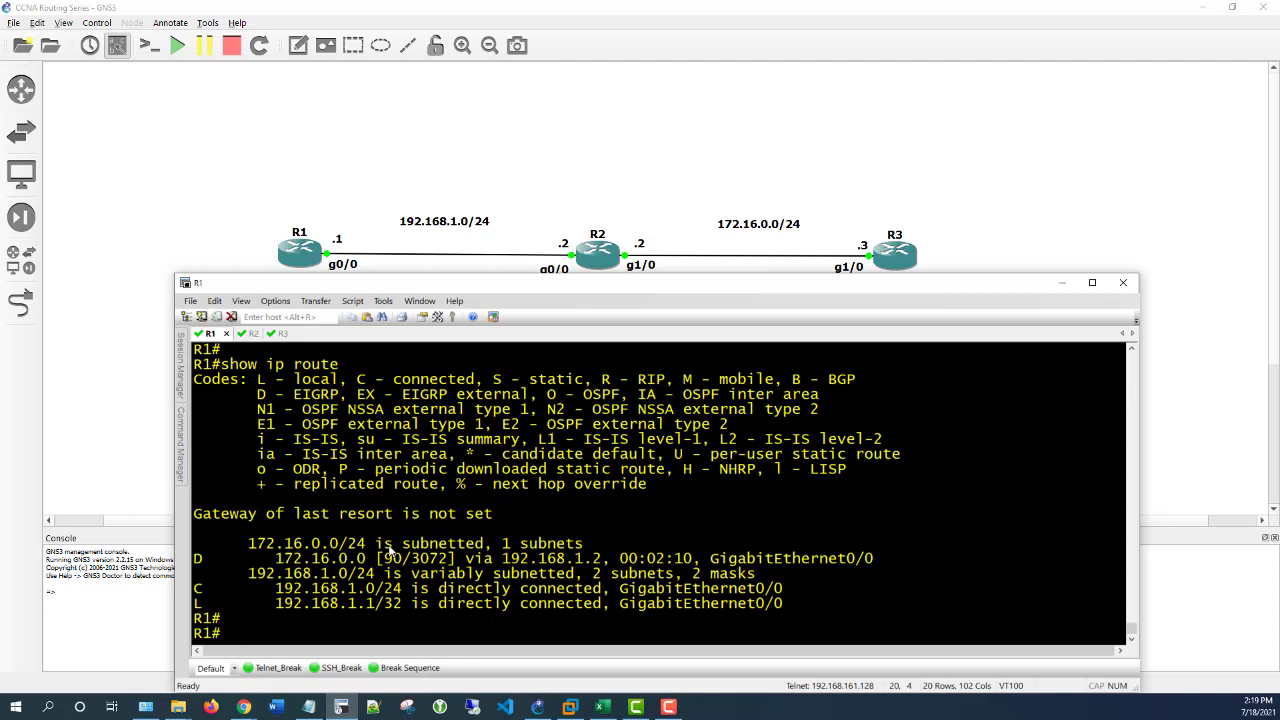
pyautogui.press('Return')
pyautogui.press('Return')
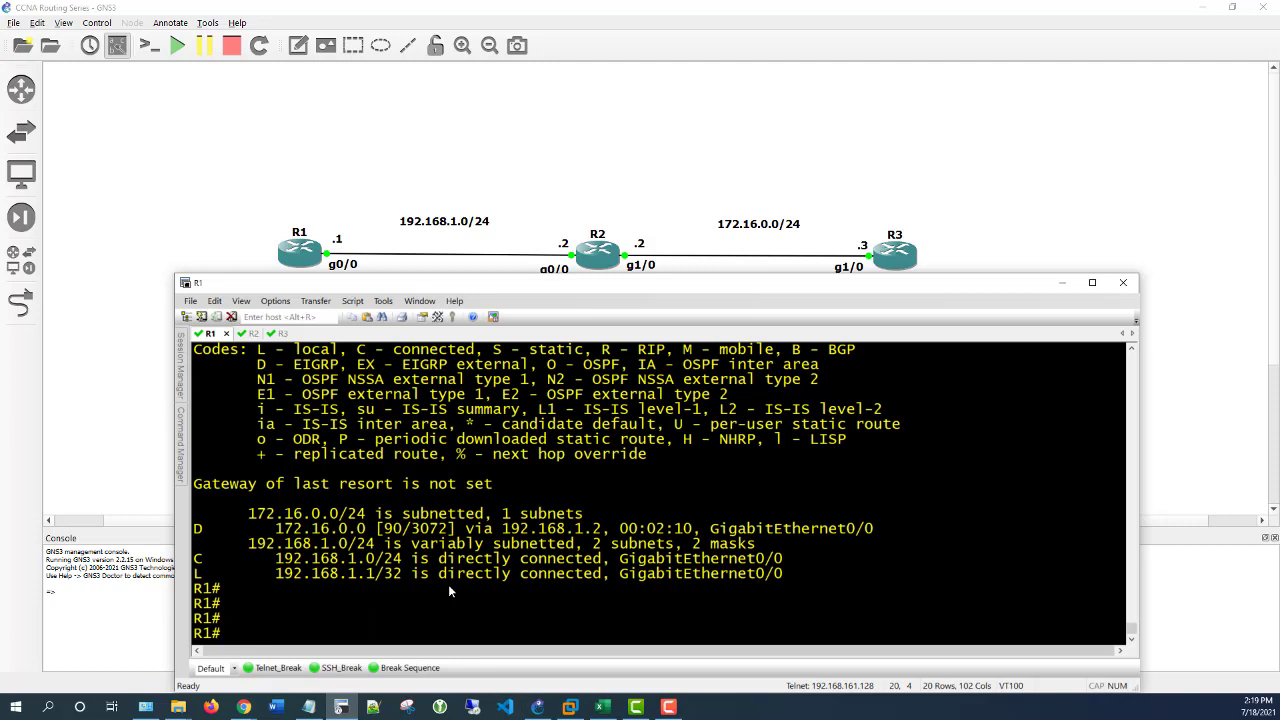
# - Show only R1's EIGRP routes with show ip route eigrp, then start a lookup for 172.16.0.10
pyautogui.write('show ip route ei')
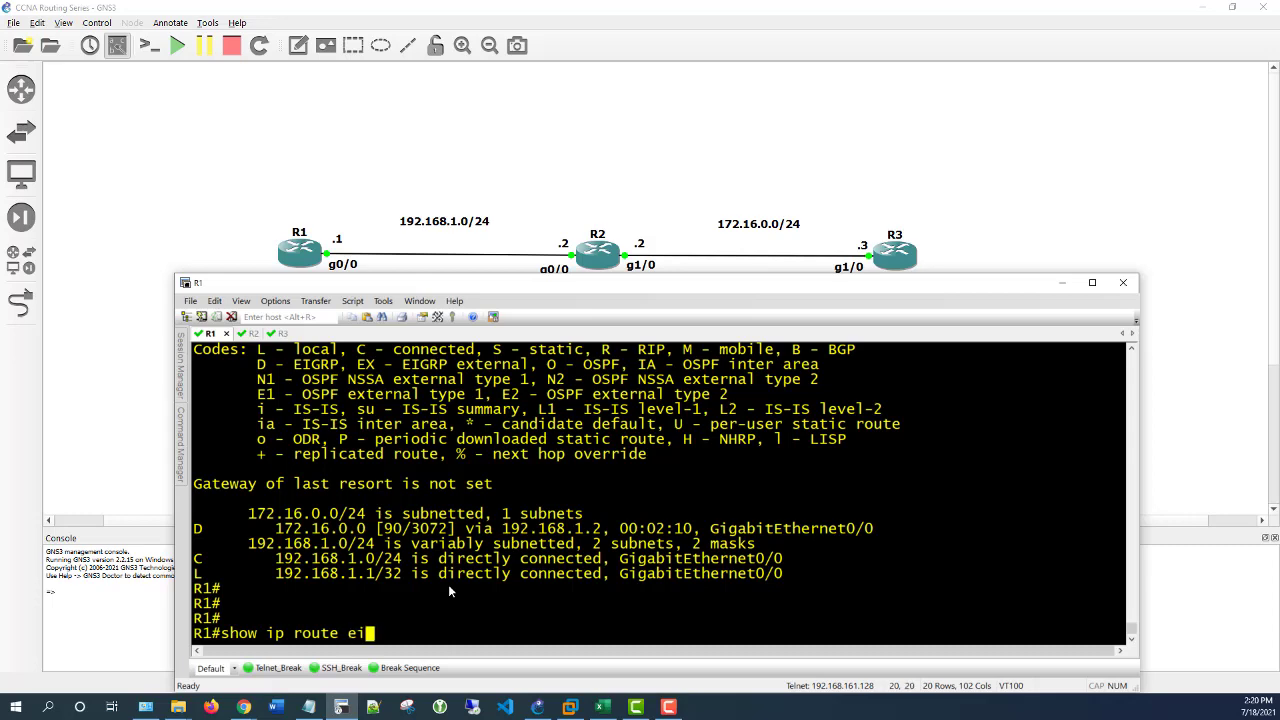
pyautogui.write('grp')
pyautogui.press('Return')
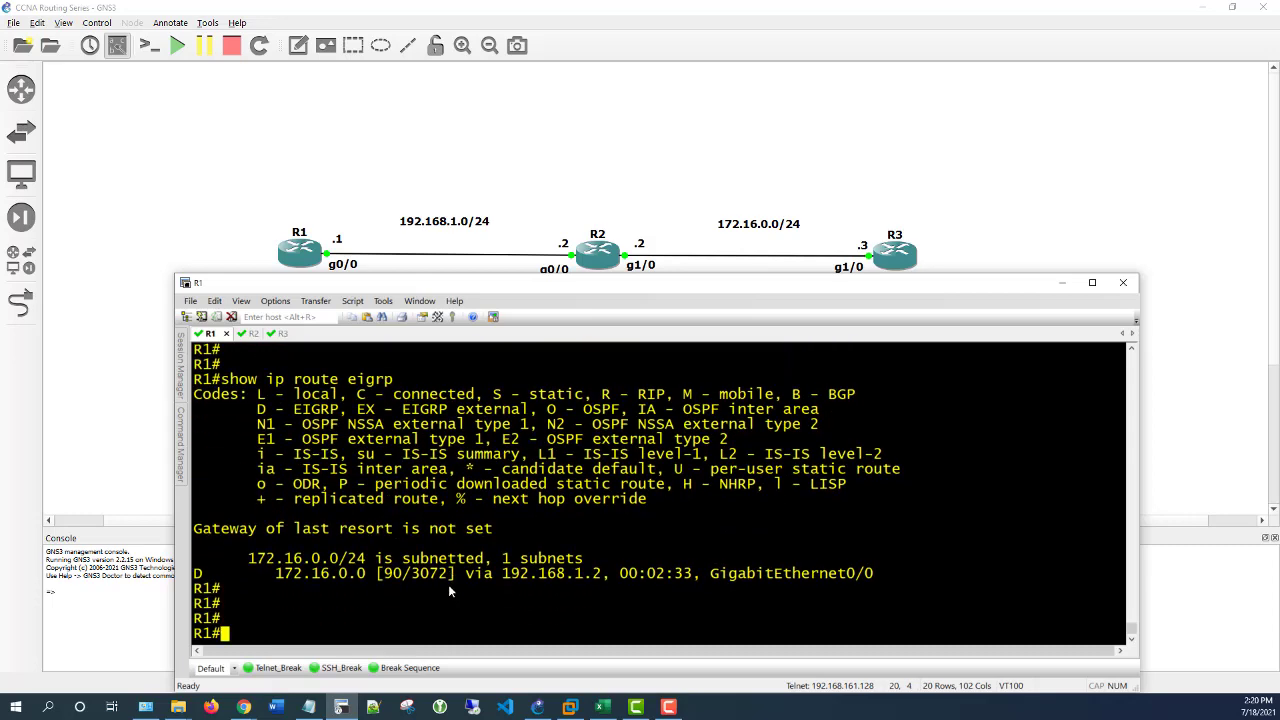
pyautogui.press('Return')
pyautogui.press('Return')
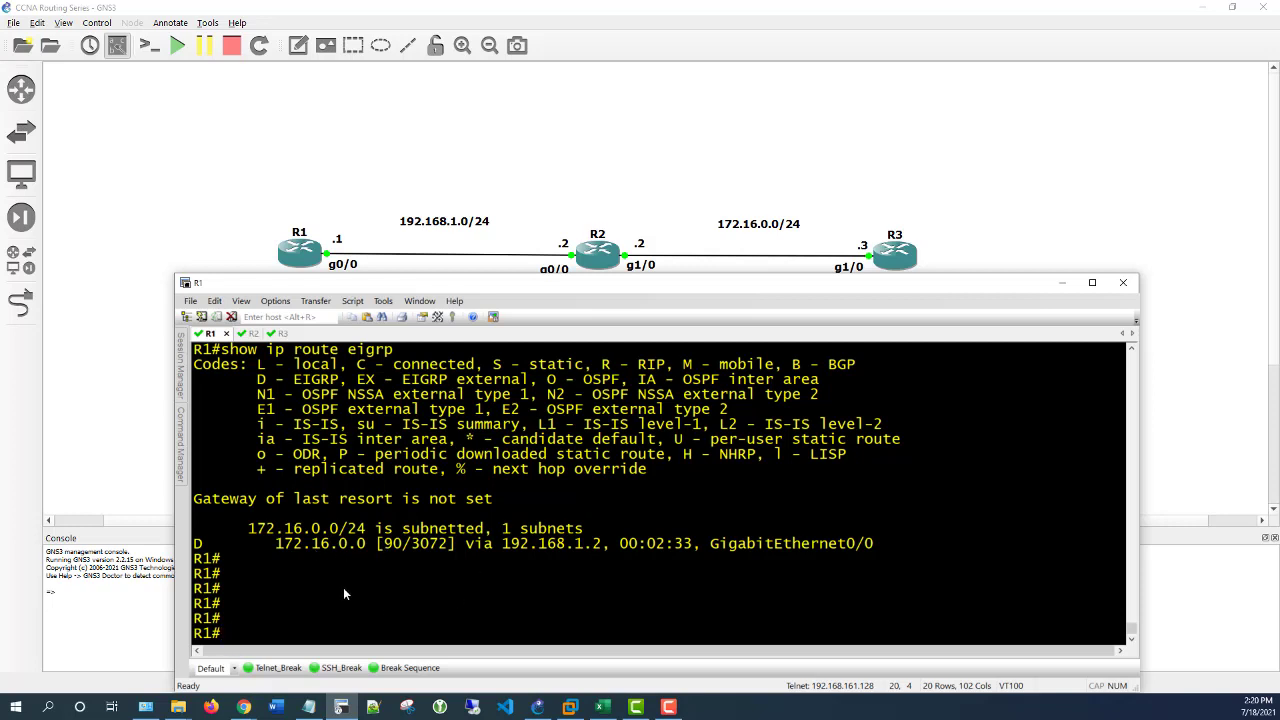
pyautogui.write('show ip route 172.16.0.')
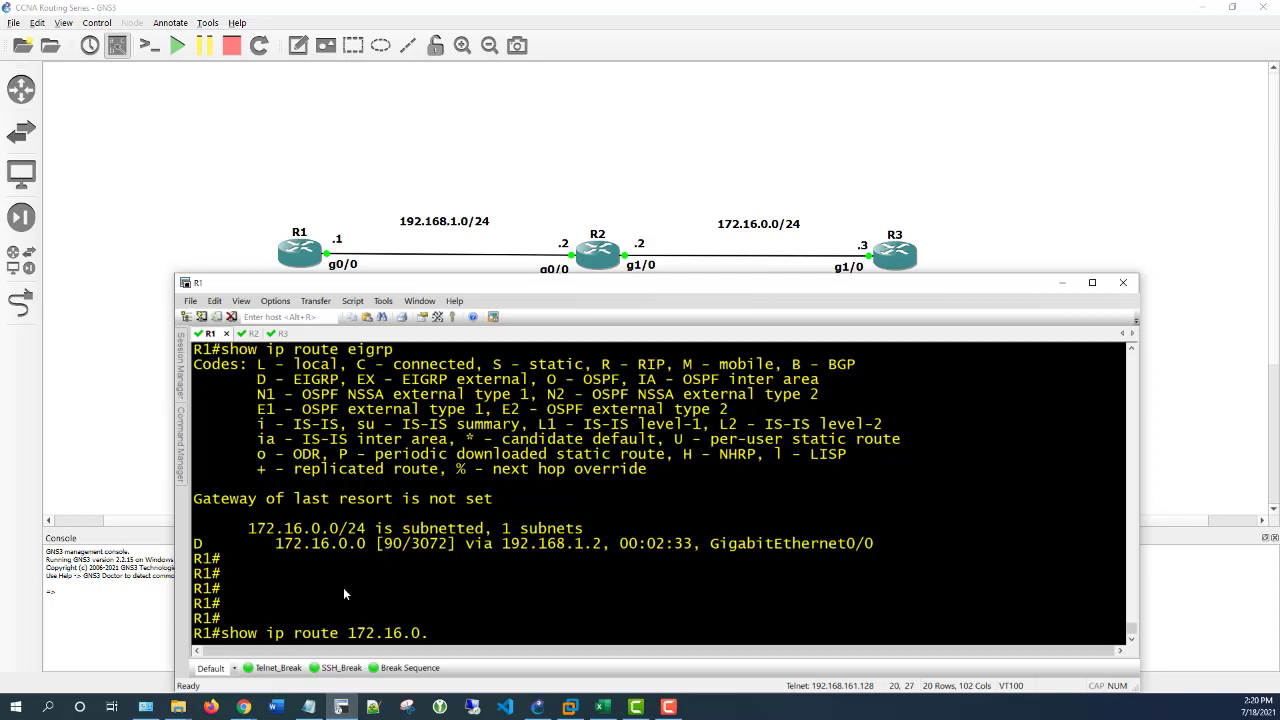
pyautogui.write('10')
# - Look up R1's route to 172.16.0.3 and highlight the address, entry header and GigabitEthernet0/0 interface
pyautogui.press('BackSpace')
pyautogui.press('BackSpace')
pyautogui.write('3')
pyautogui.press('Return')
pyautogui.press('Return')
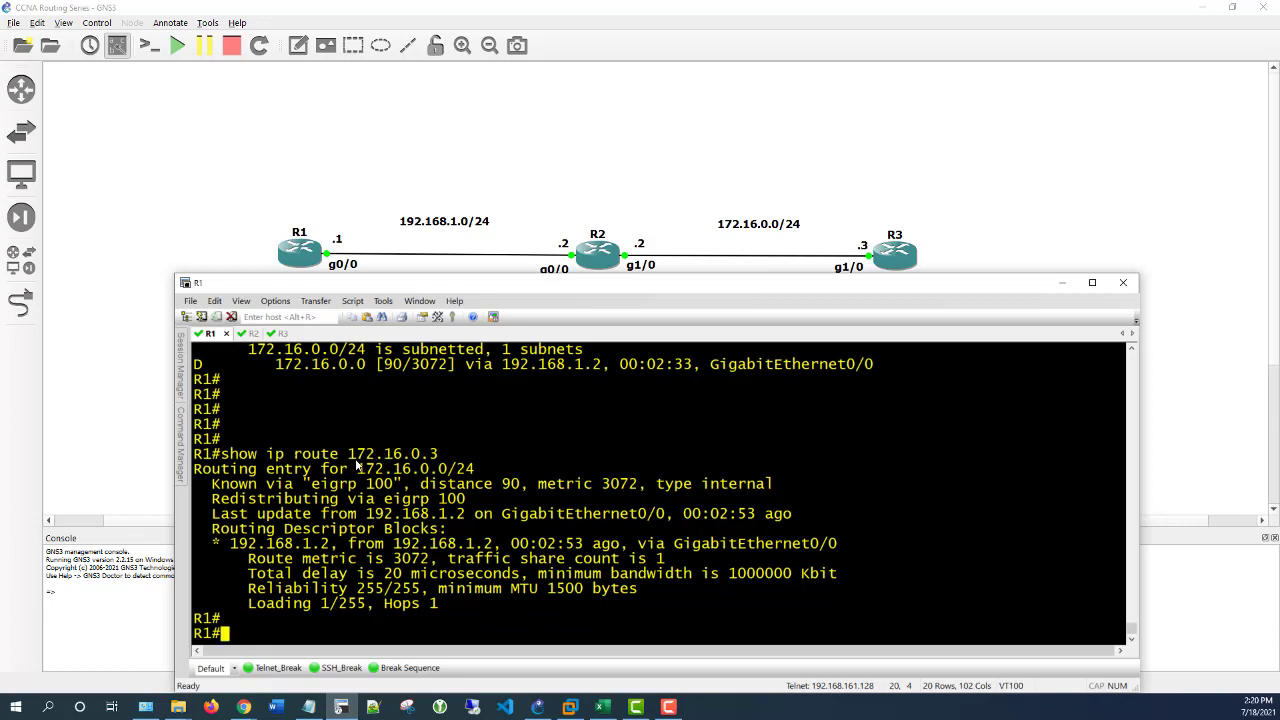
pyautogui.moveTo(440, 455); pyautogui.dragTo(347, 455)
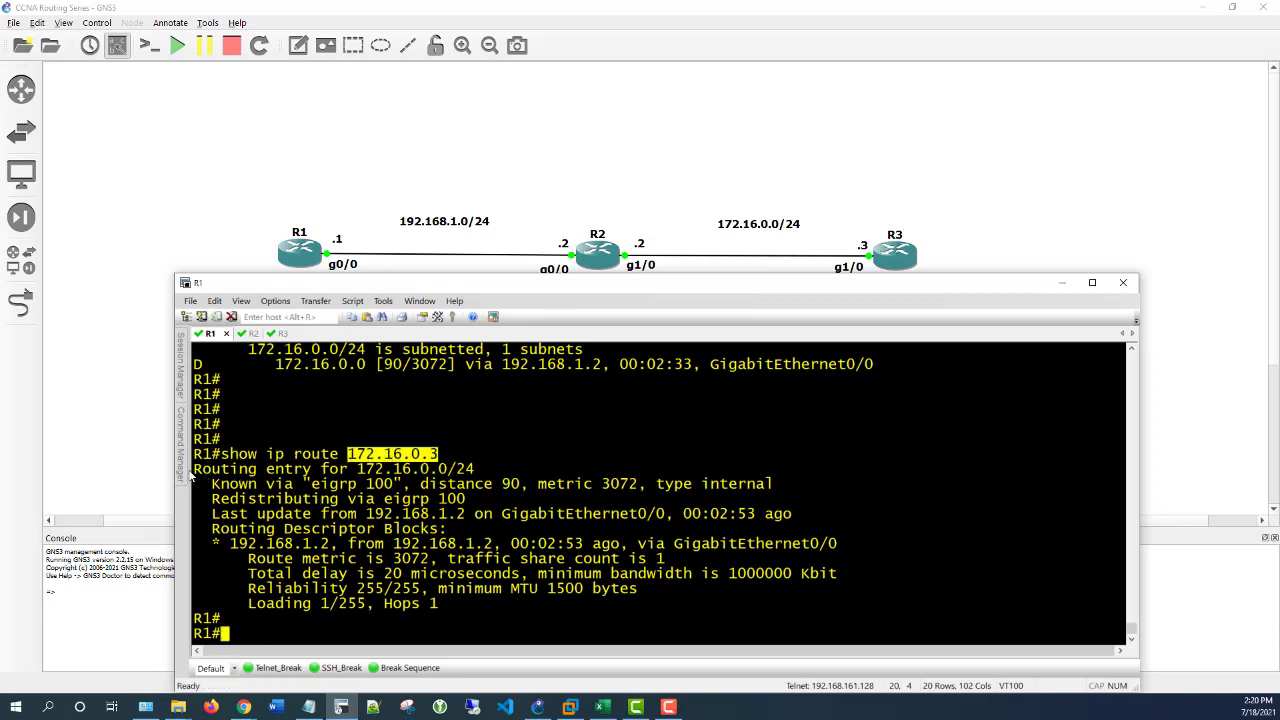
pyautogui.moveTo(197, 470); pyautogui.dragTo(404, 487)
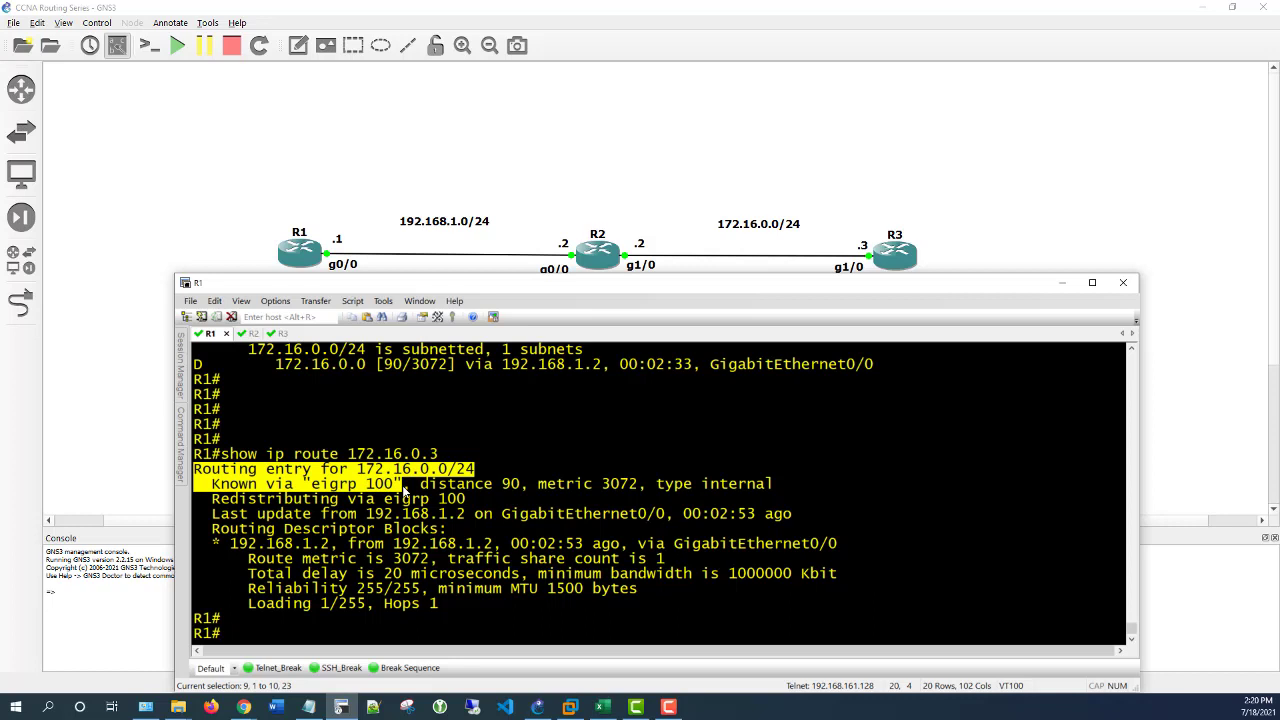
pyautogui.moveTo(404, 487); pyautogui.dragTo(413, 513)
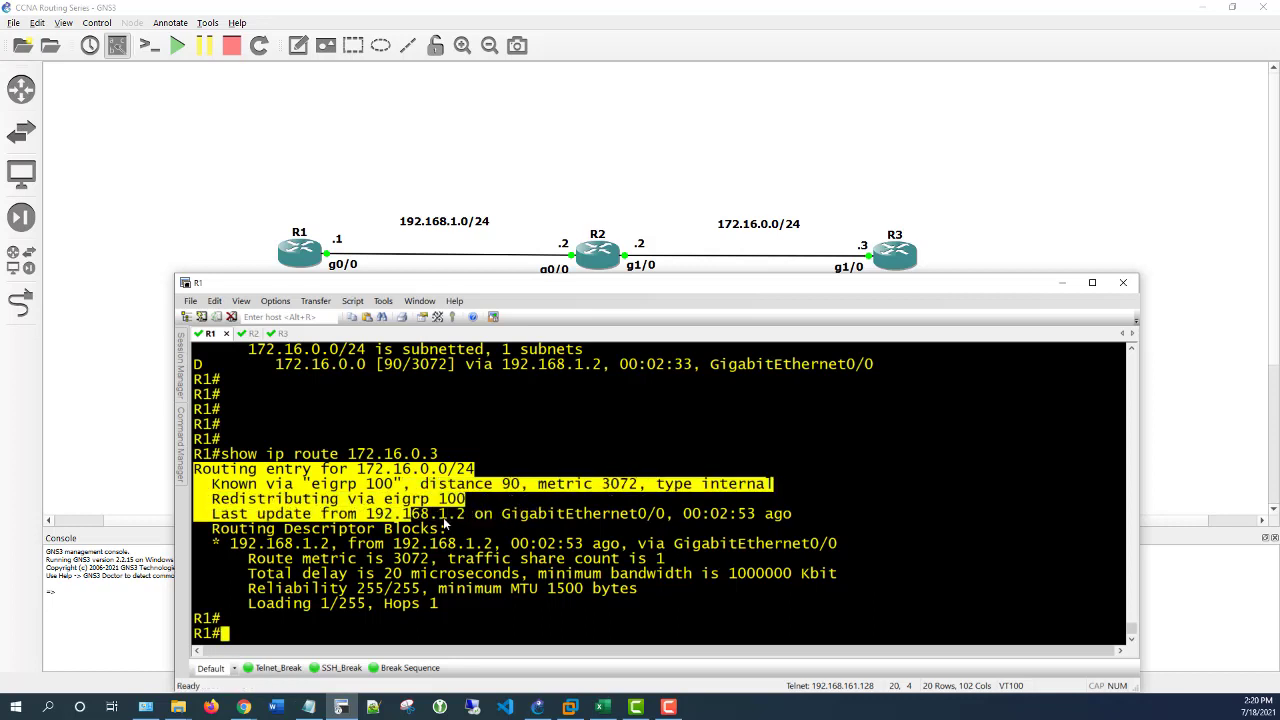
pyautogui.moveTo(212, 514); pyautogui.dragTo(673, 517)
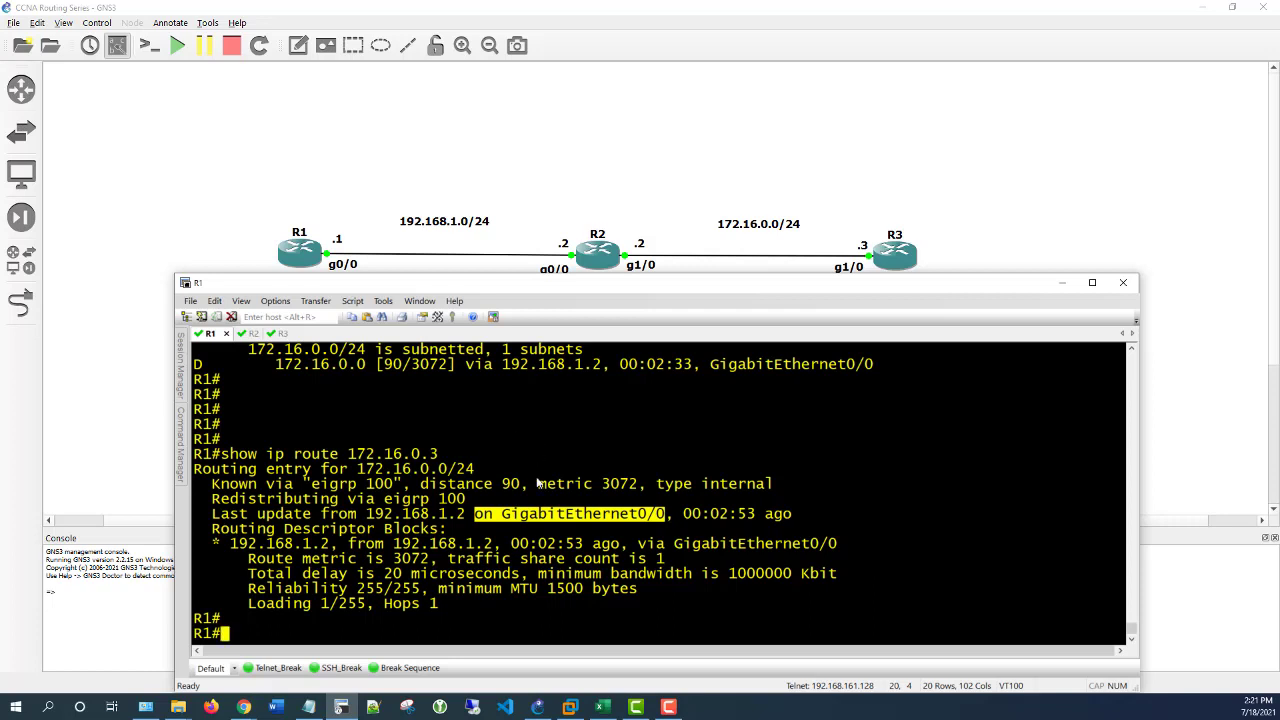
pyautogui.click(695, 612)
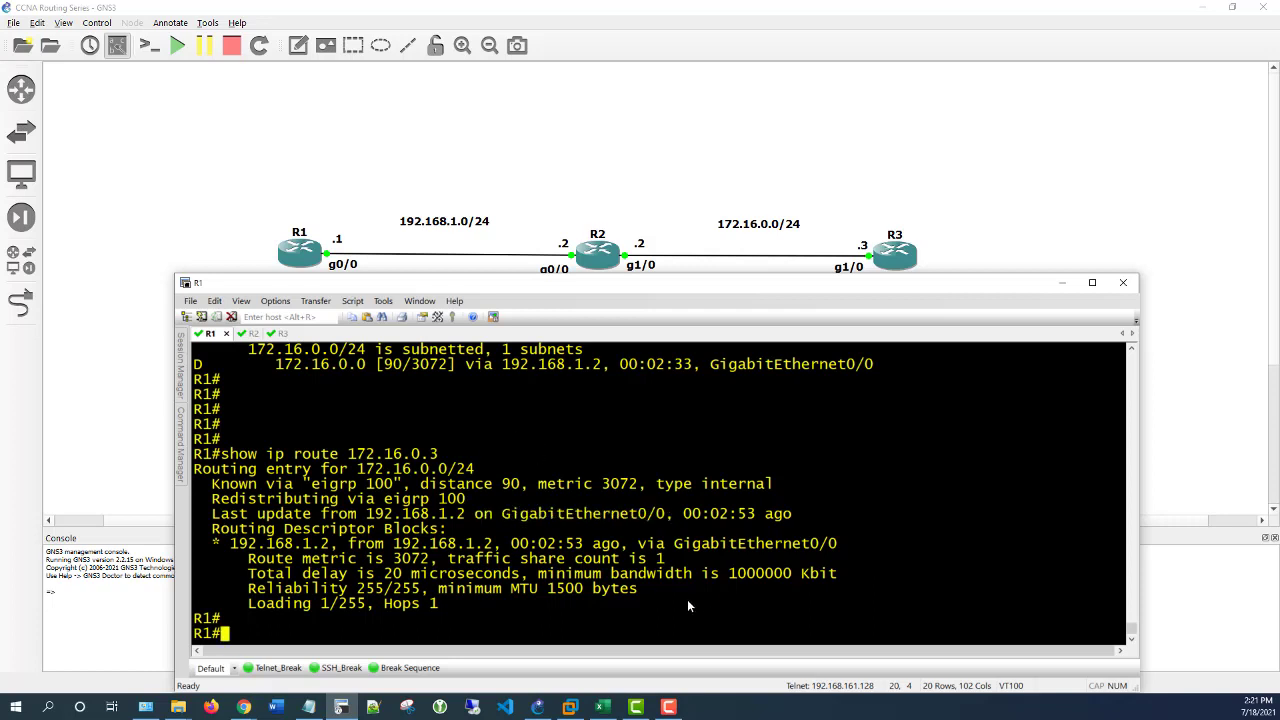
pyautogui.press('Return')
pyautogui.press('Return')
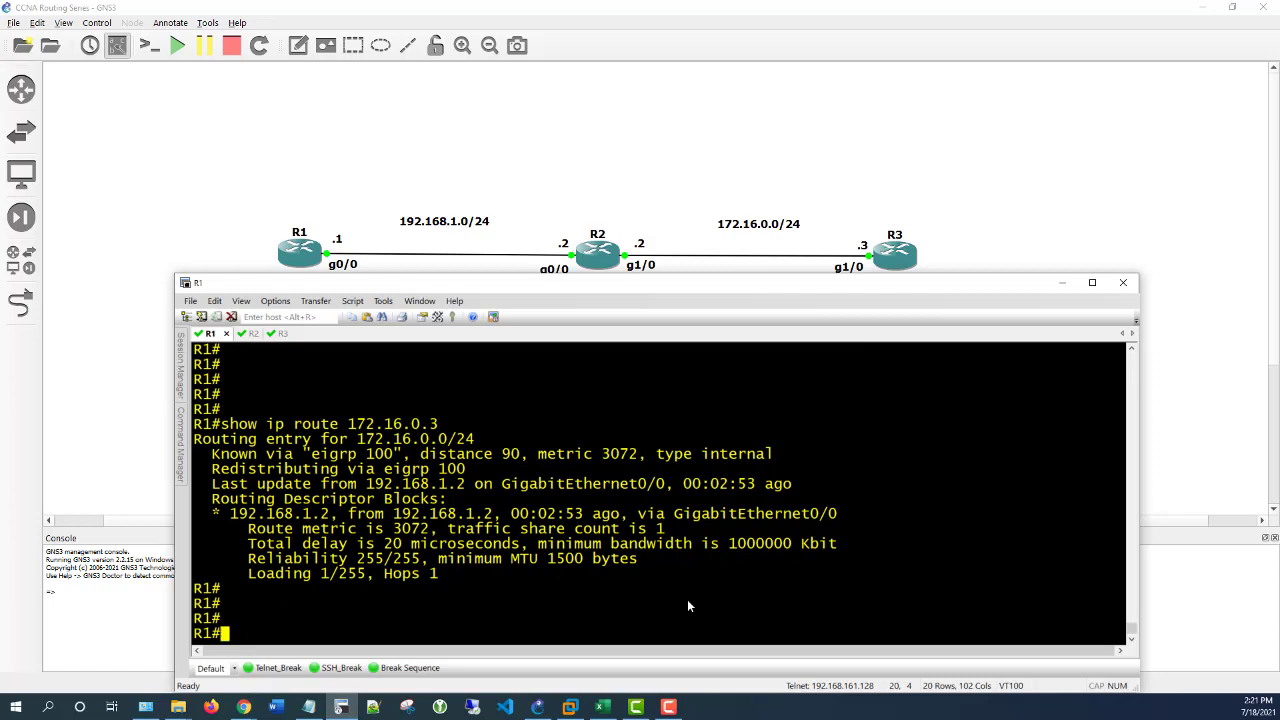
# - Run 'show ip eigrp interfaces' on R1, highlight its Gi0/0 row, and copy the command
pyautogui.write('show ip')
pyautogui.write('eigr')
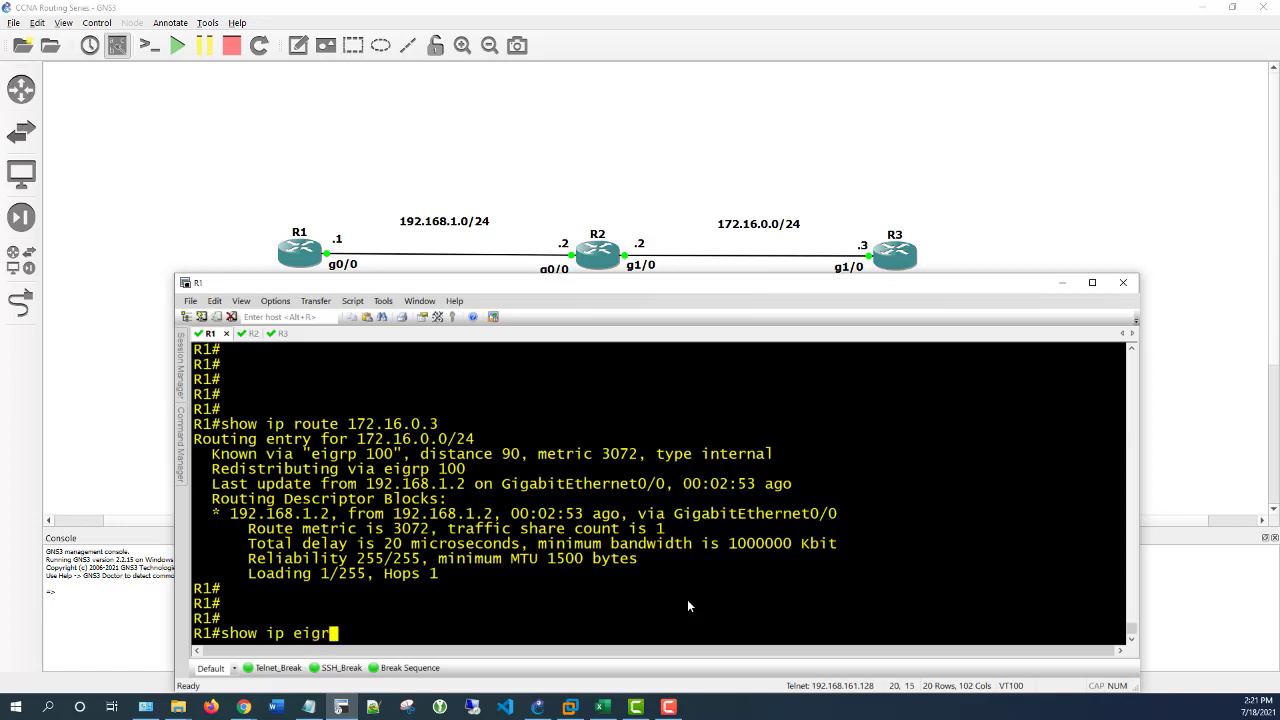
pyautogui.press('Tab')
pyautogui.write('inter')
pyautogui.press('Tab')
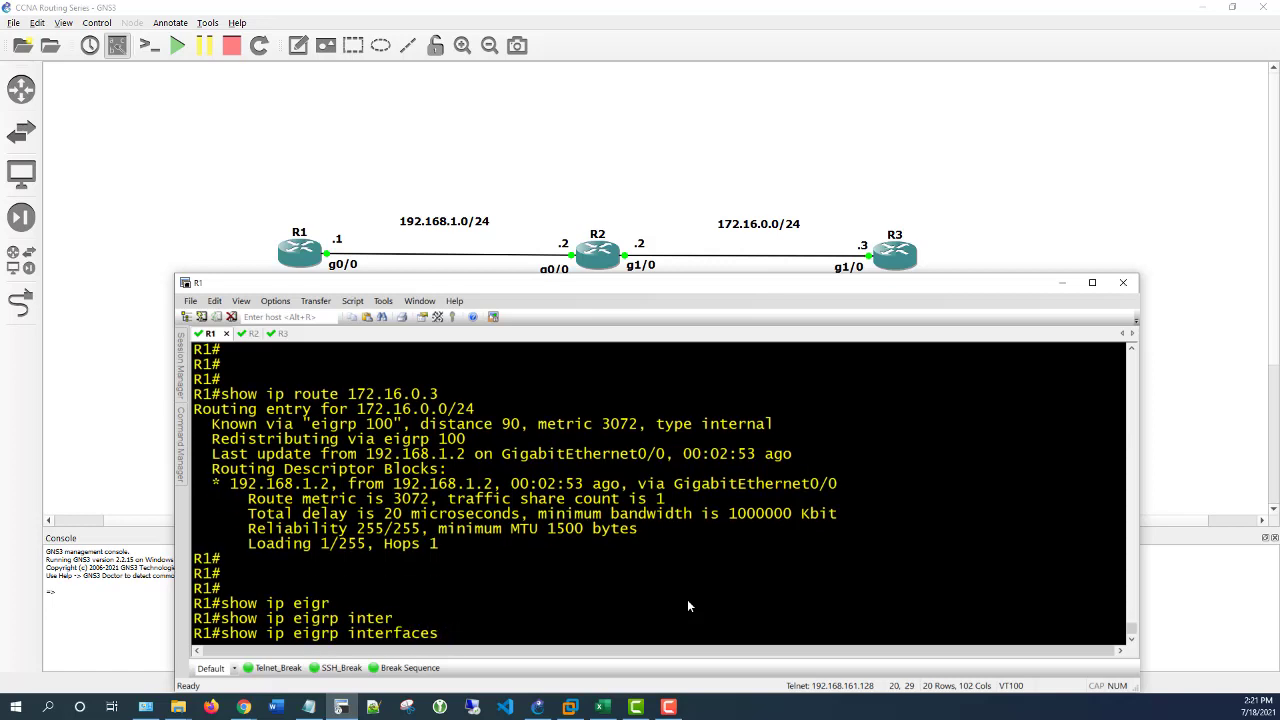
pyautogui.press('Return')
pyautogui.press('Return')
pyautogui.press('Return')
pyautogui.press('Return')
pyautogui.press('Return')
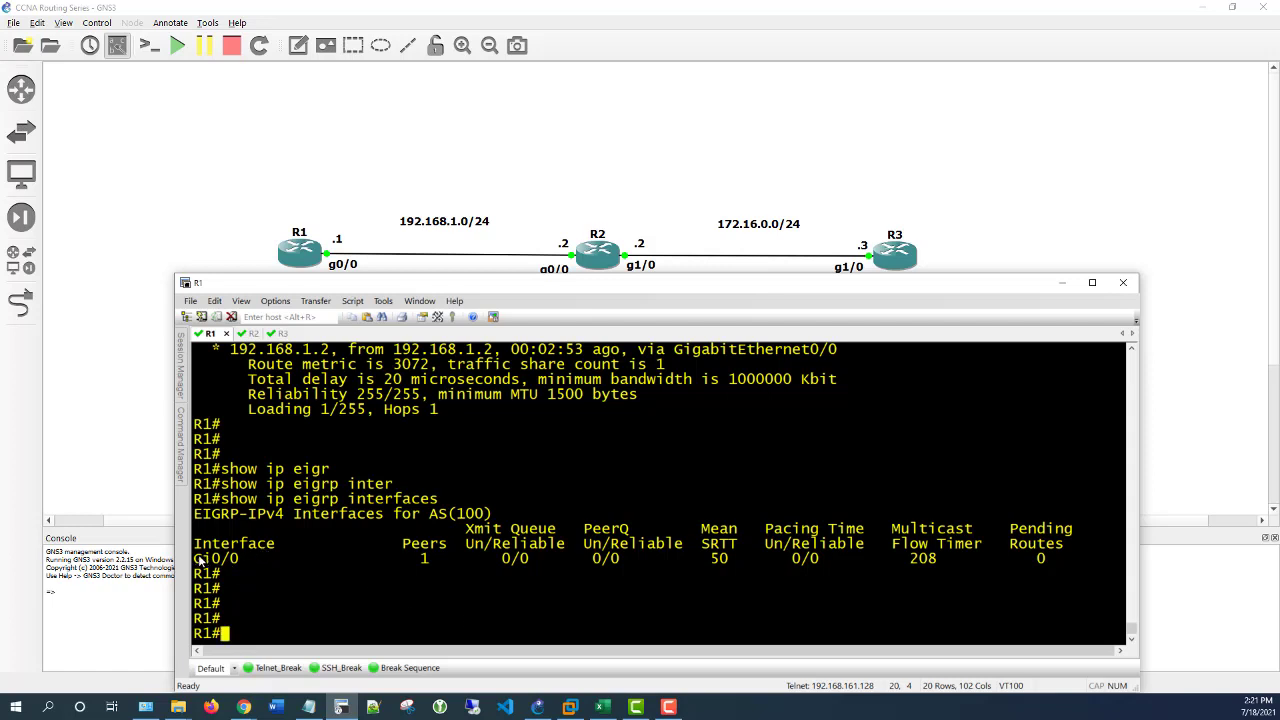
pyautogui.moveTo(194, 558); pyautogui.dragTo(240, 575)
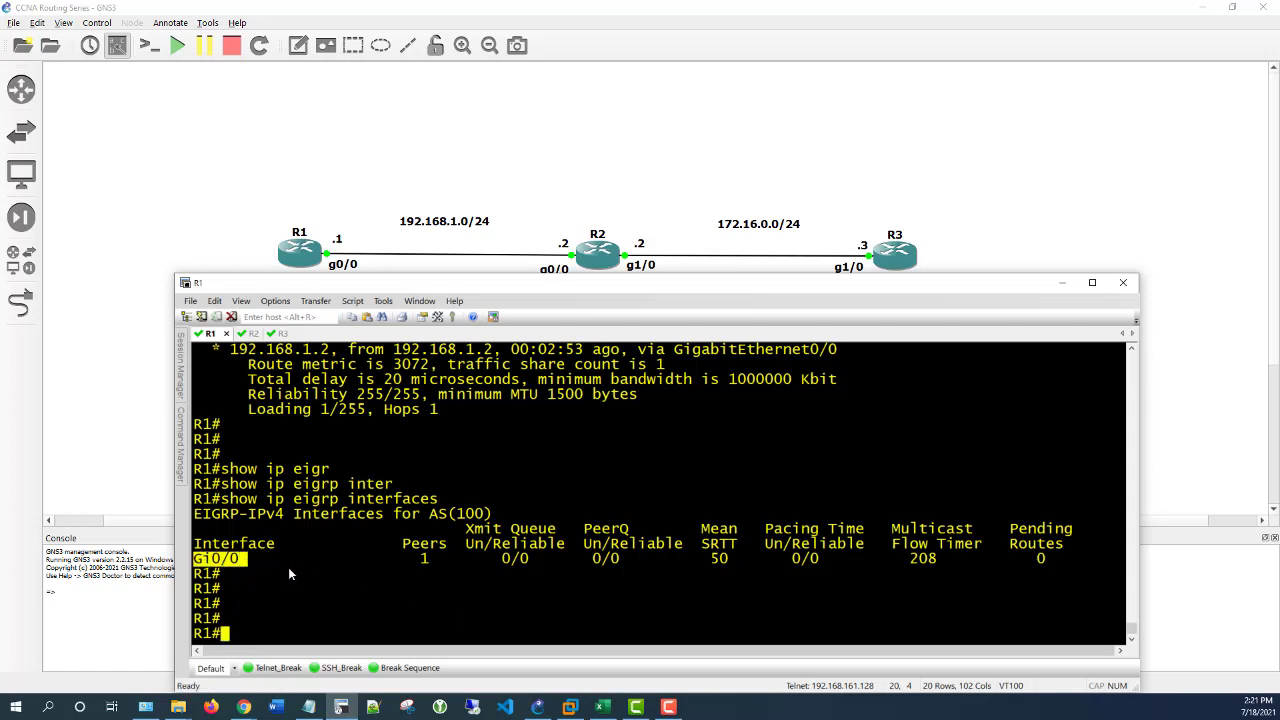
pyautogui.moveTo(221, 498); pyautogui.dragTo(446, 500)
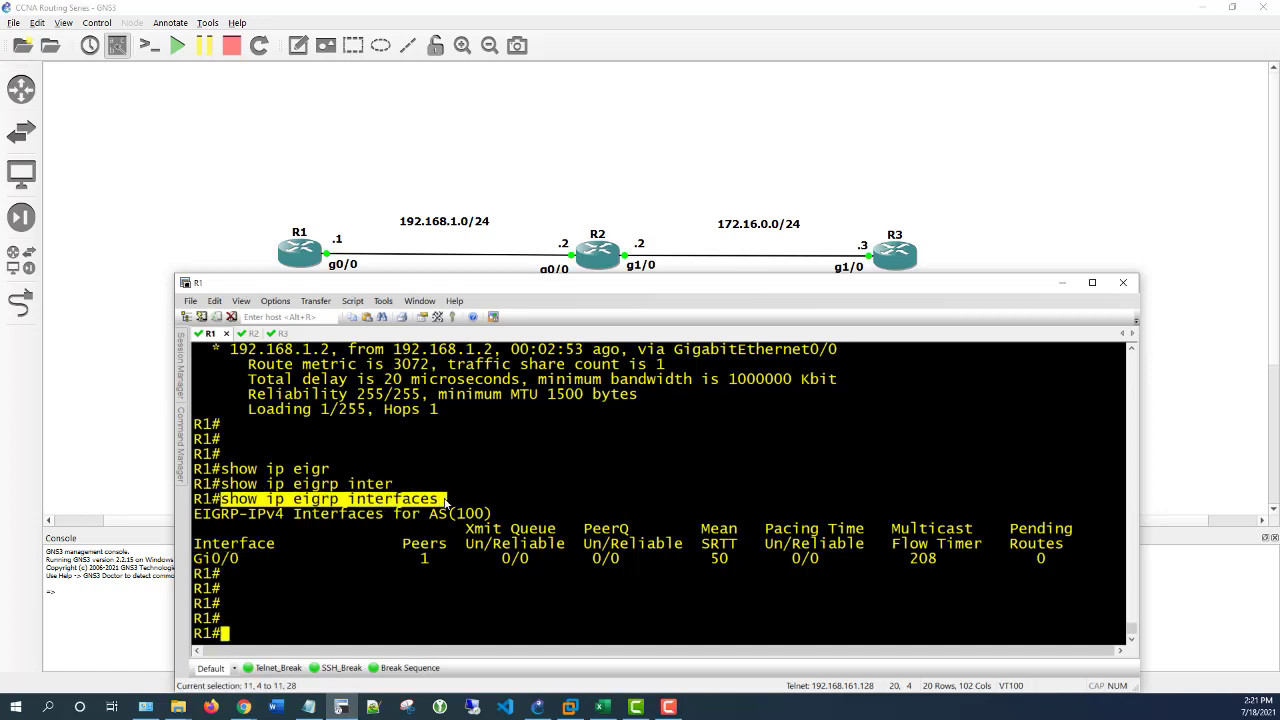
# - Paste and run the same command on R2, highlighting the Gi0/0 and Gi1/0 interface rows
pyautogui.click(250, 334)
pyautogui.press('Return')
pyautogui.press('Return')
pyautogui.press('Return')
pyautogui.press('Return')
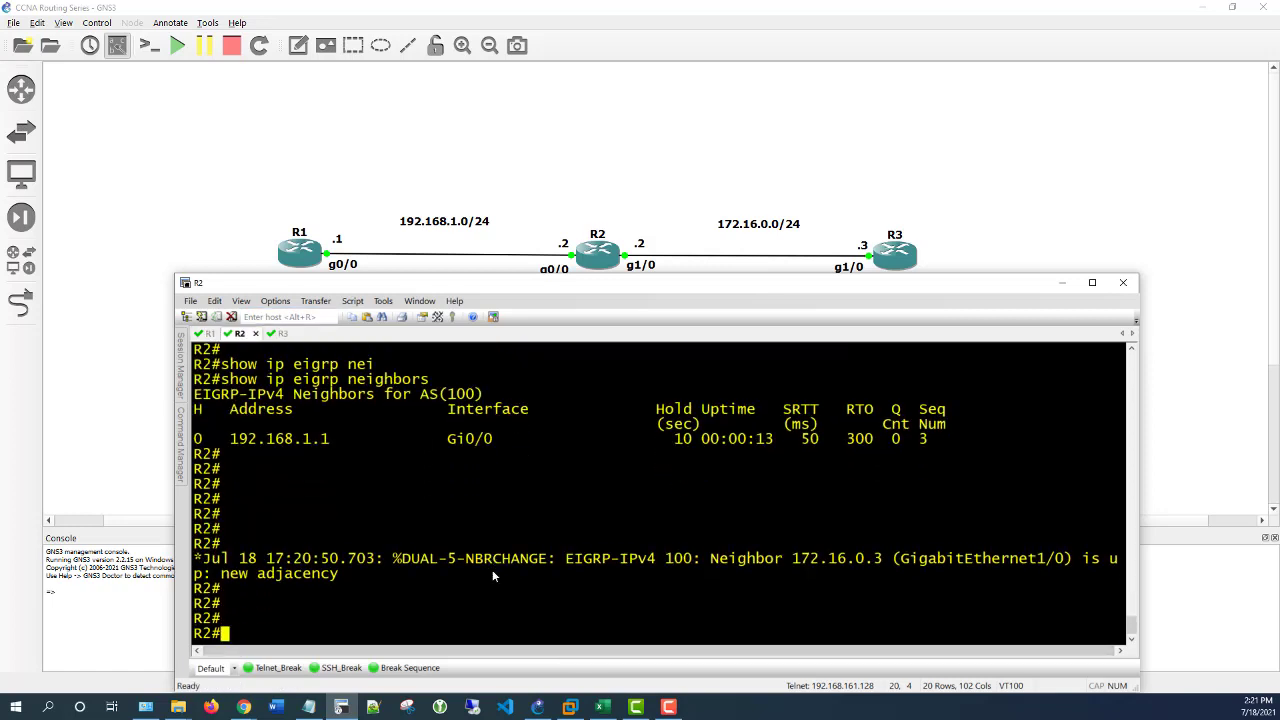
pyautogui.rightClick(486, 603)
pyautogui.press('Return')
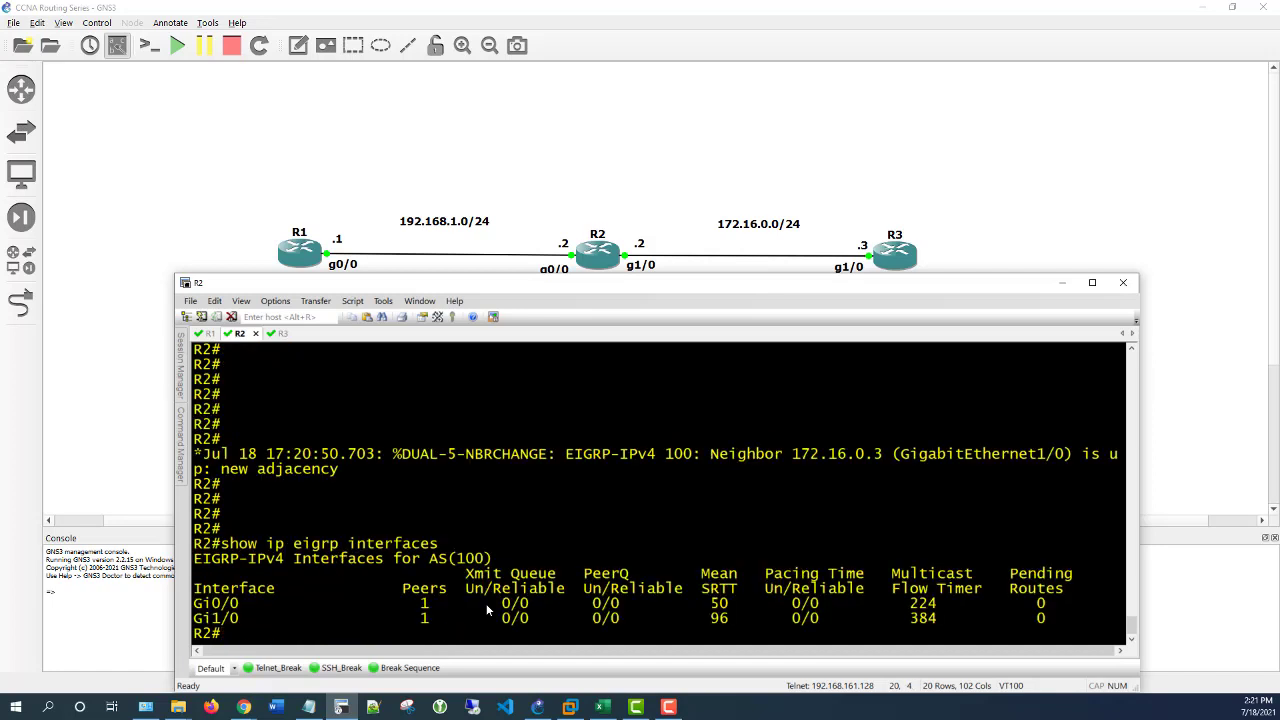
pyautogui.press('Return')
pyautogui.press('Return')
pyautogui.press('Return')
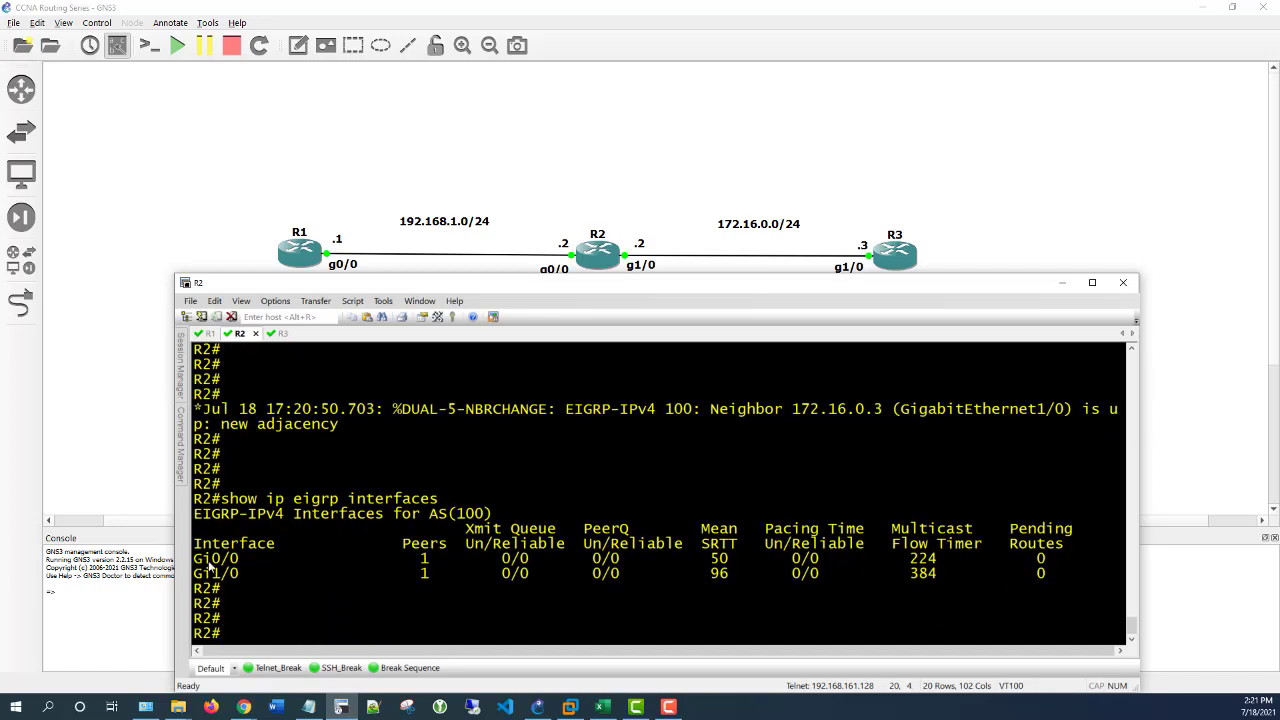
pyautogui.moveTo(196, 557); pyautogui.dragTo(239, 574)
pyautogui.click(511, 625)
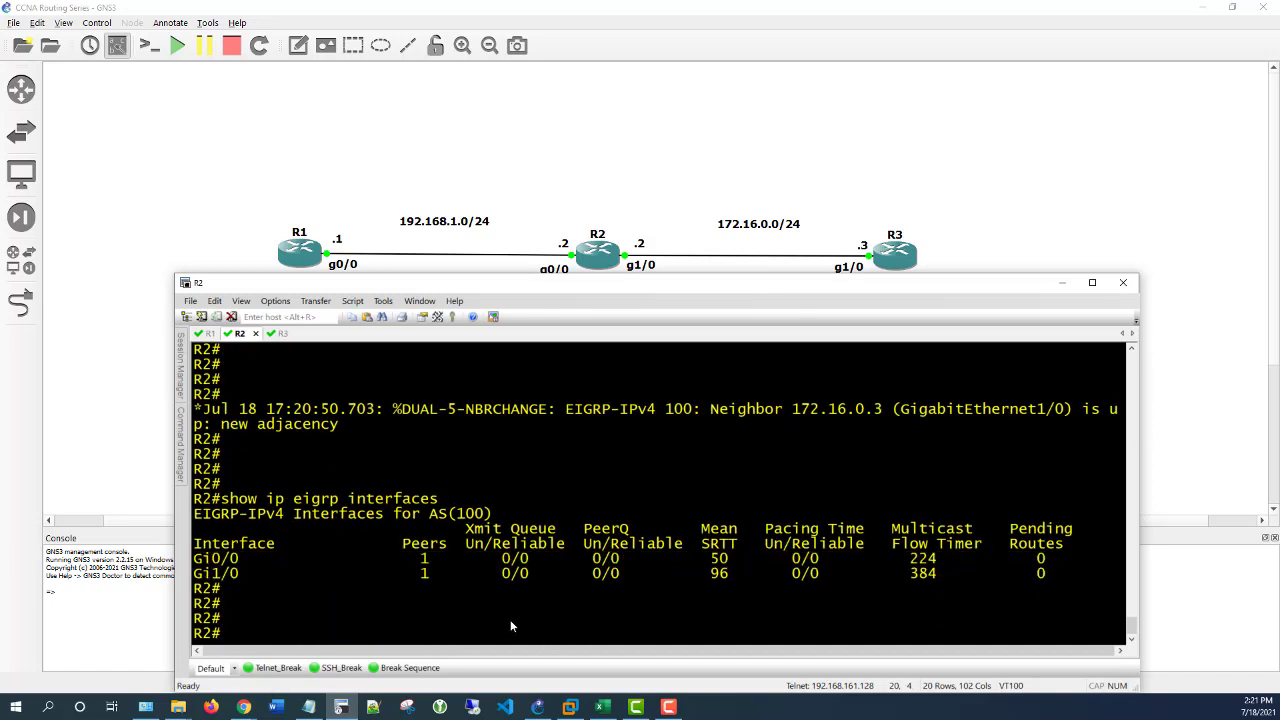